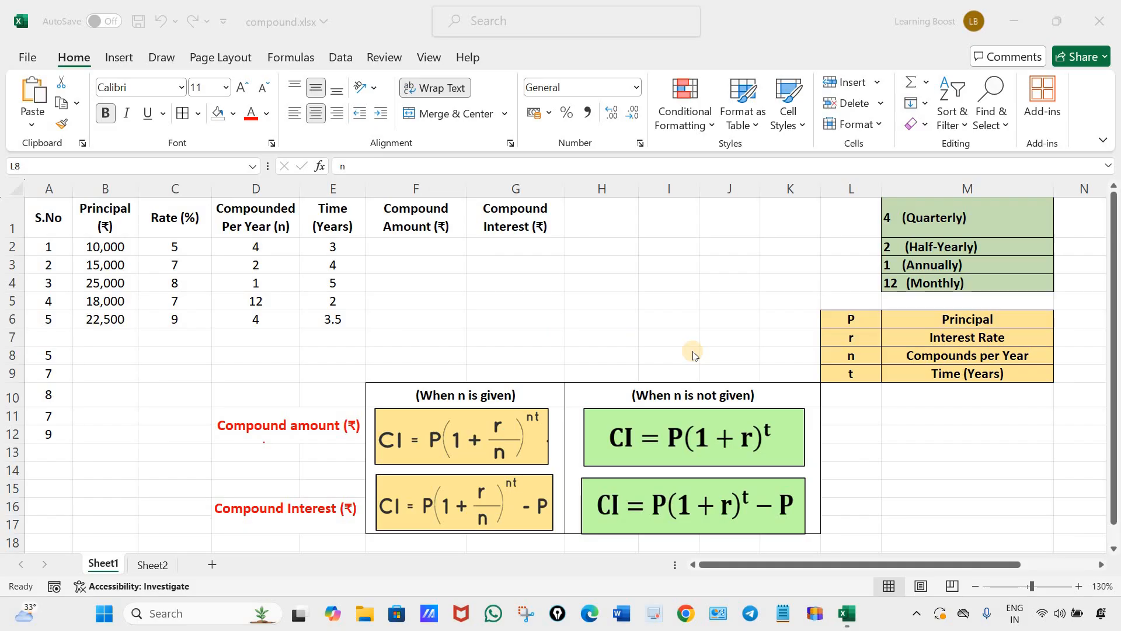
Examine the P, r, n and t legend and match its symbols to the Principal and Rate columns.
{"action": "left_click", "coordinate": [831, 213]}
{"action": "left_click_drag", "start_coordinate": [831, 213], "coordinate": [1020, 378]}
{"action": "left_click", "coordinate": [971, 474]}
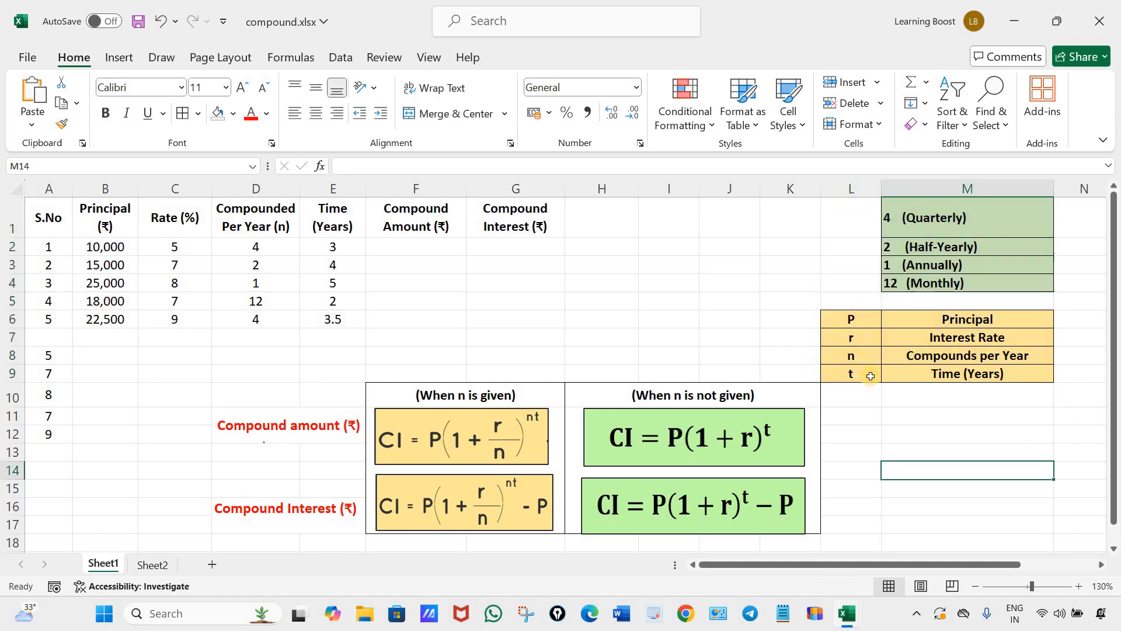
{"action": "left_click", "coordinate": [843, 319]}
{"action": "left_click", "coordinate": [965, 318]}
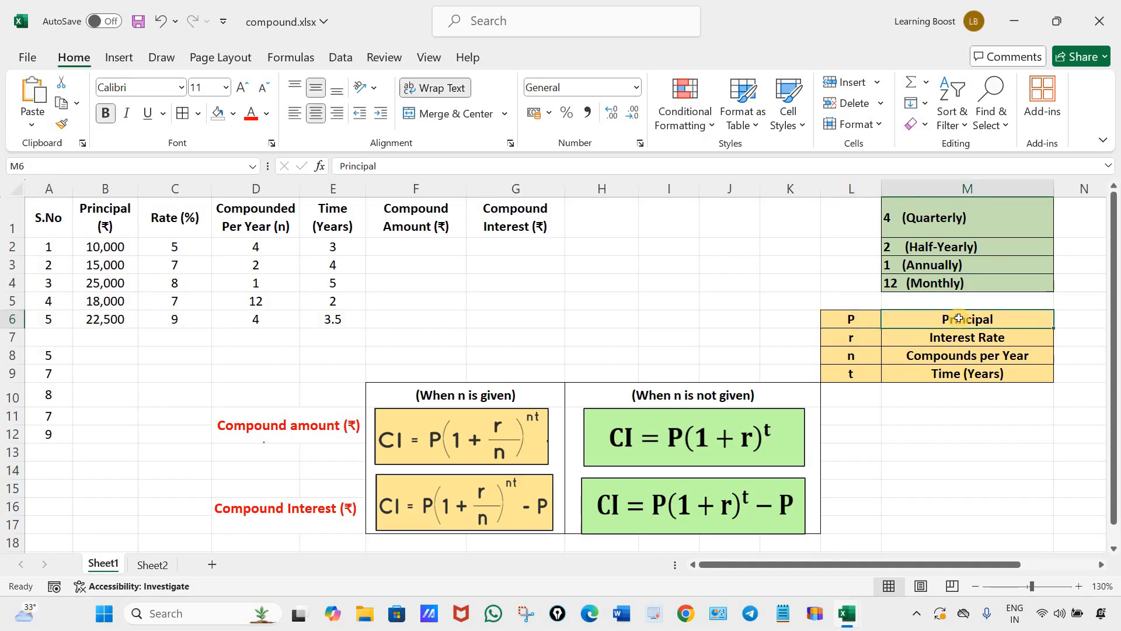
{"action": "left_click", "coordinate": [104, 245]}
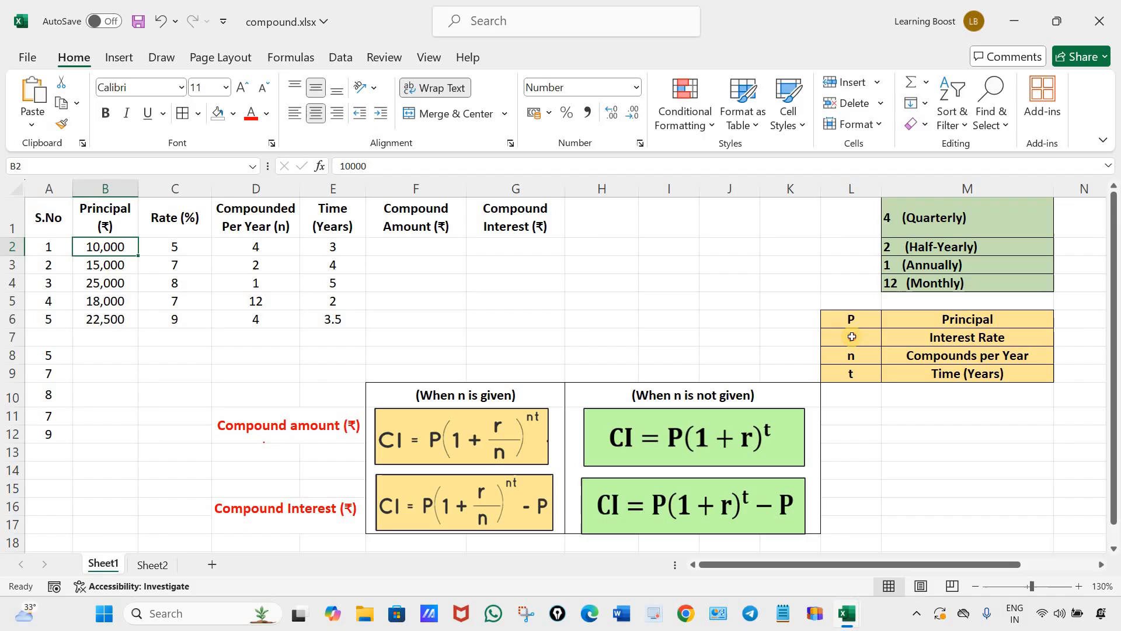
{"action": "left_click", "coordinate": [851, 337]}
{"action": "left_click", "coordinate": [963, 338]}
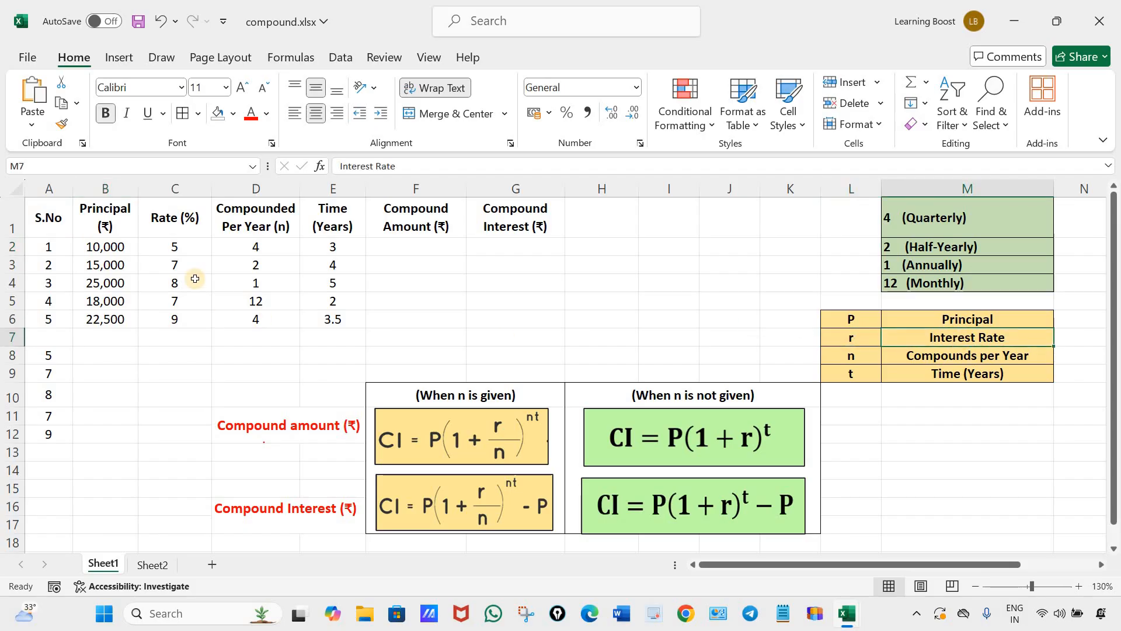
{"action": "left_click_drag", "start_coordinate": [175, 246], "coordinate": [172, 319]}
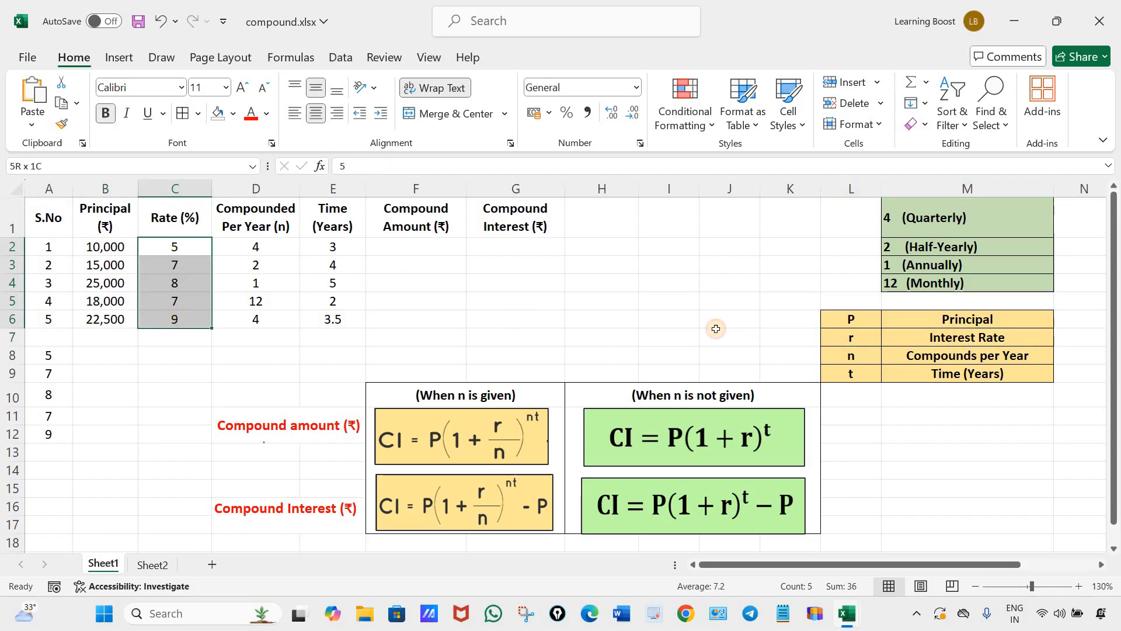
{"action": "left_click", "coordinate": [859, 355]}
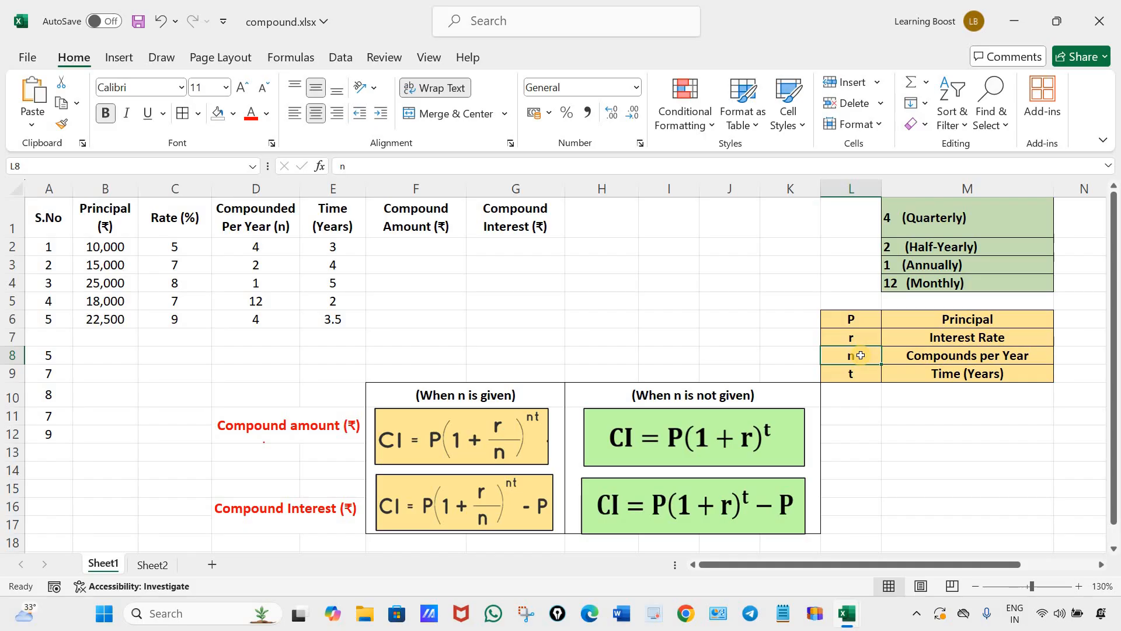
{"action": "left_click", "coordinate": [861, 372]}
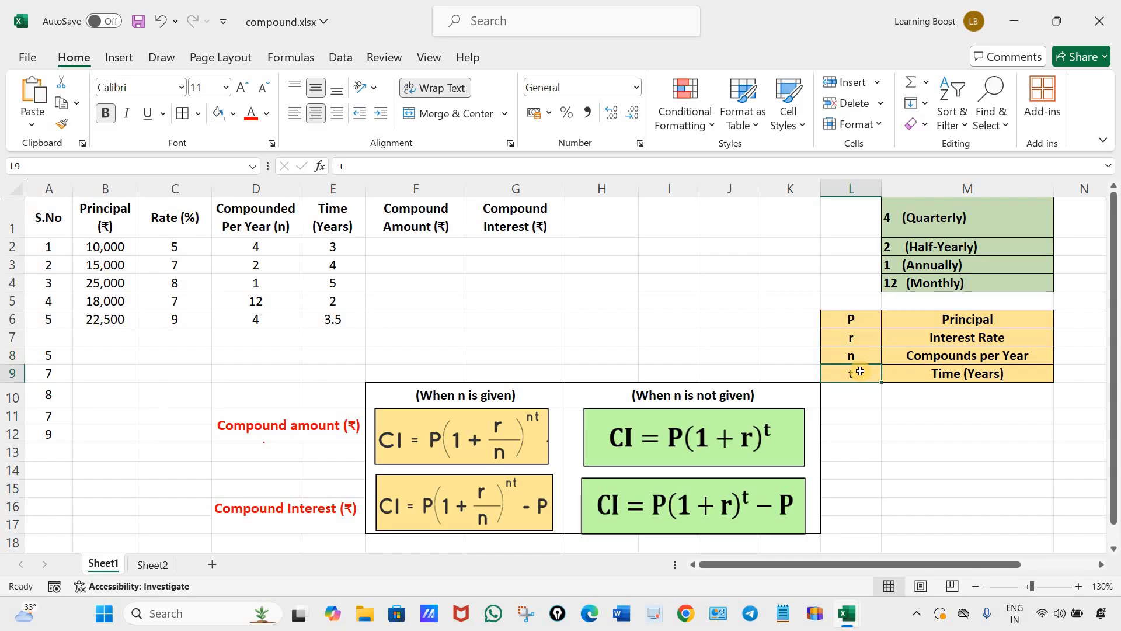
{"action": "left_click_drag", "start_coordinate": [843, 319], "coordinate": [980, 372]}
{"action": "left_click", "coordinate": [978, 474]}
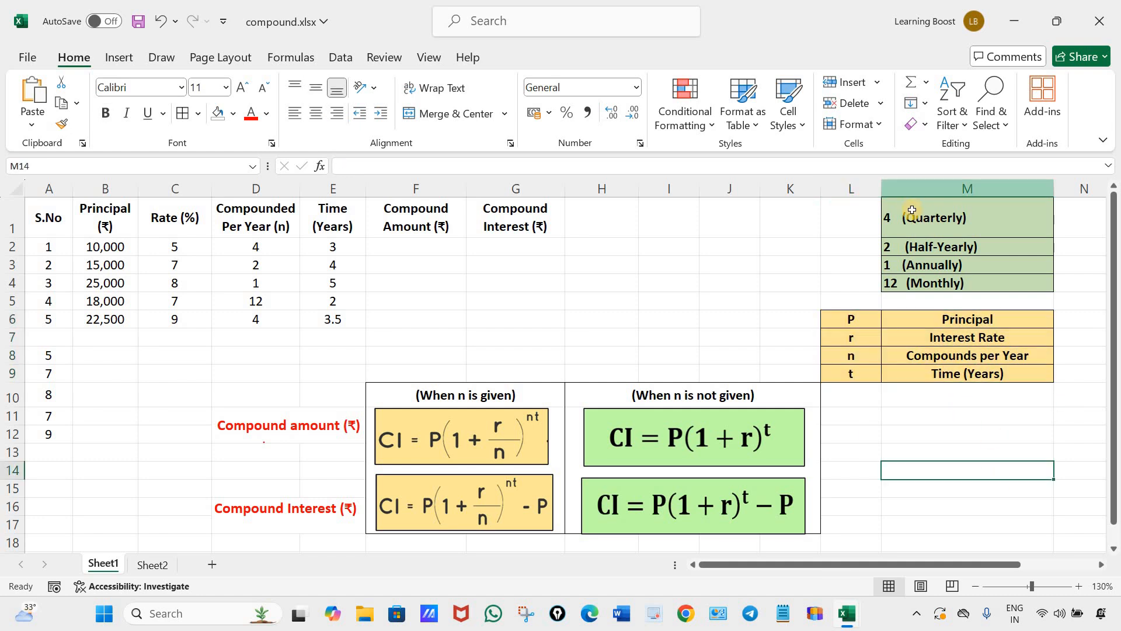
Examine the compounding frequency key from Quarterly to Monthly against the Compounded Per Year (n) values in D2:D6.
{"action": "left_click_drag", "start_coordinate": [934, 217], "coordinate": [934, 283]}
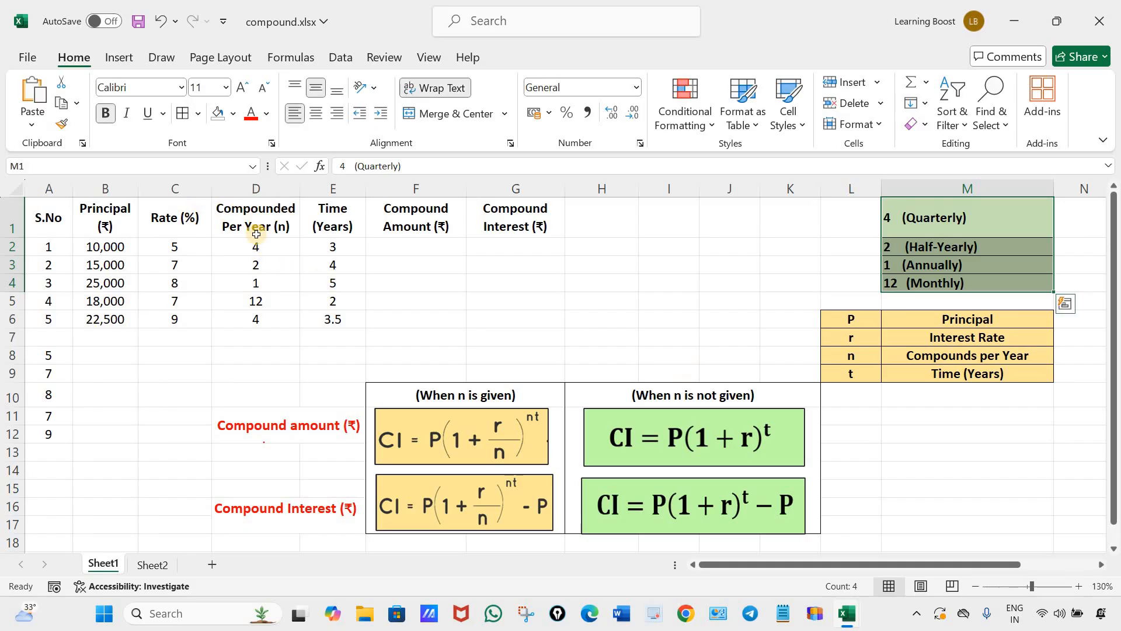
{"action": "left_click_drag", "start_coordinate": [256, 246], "coordinate": [260, 318]}
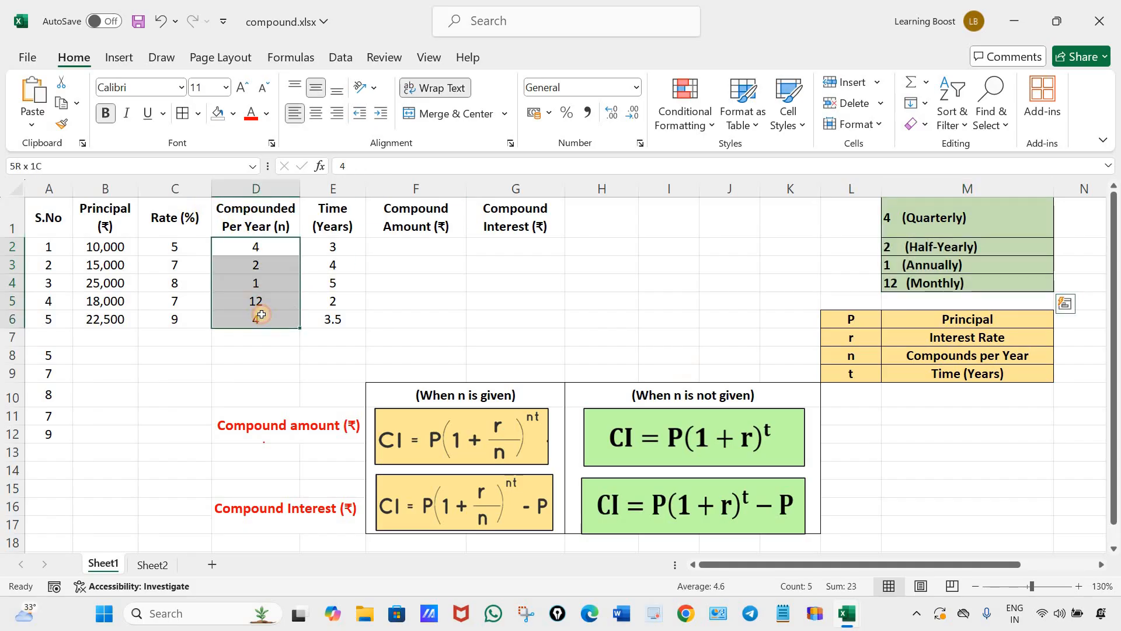
{"action": "left_click", "coordinate": [253, 246]}
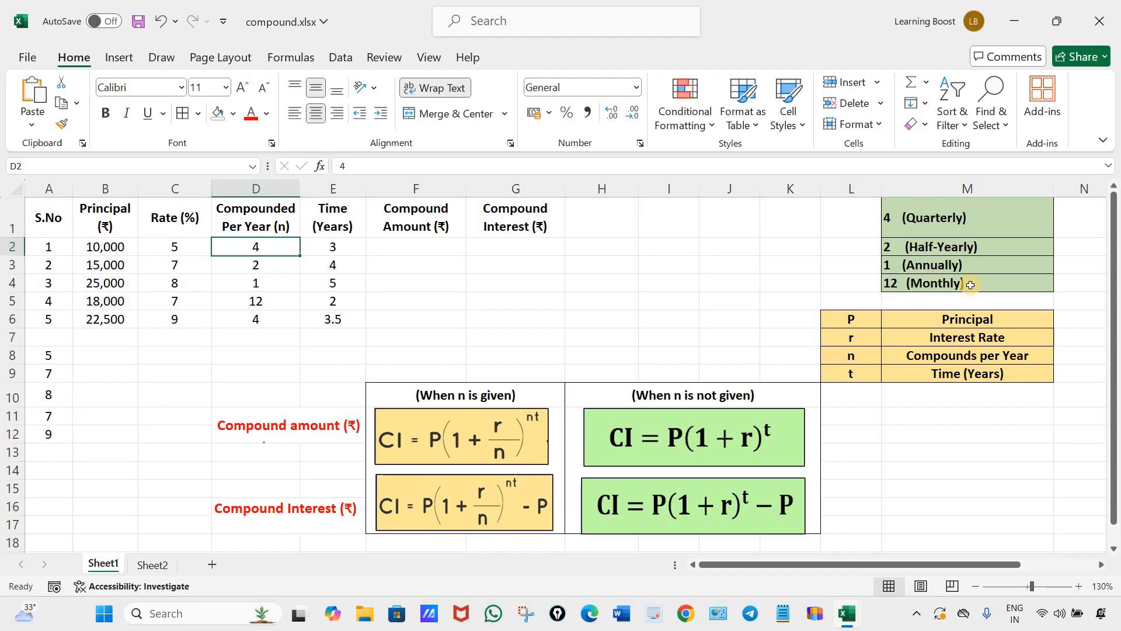
{"action": "left_click", "coordinate": [969, 224]}
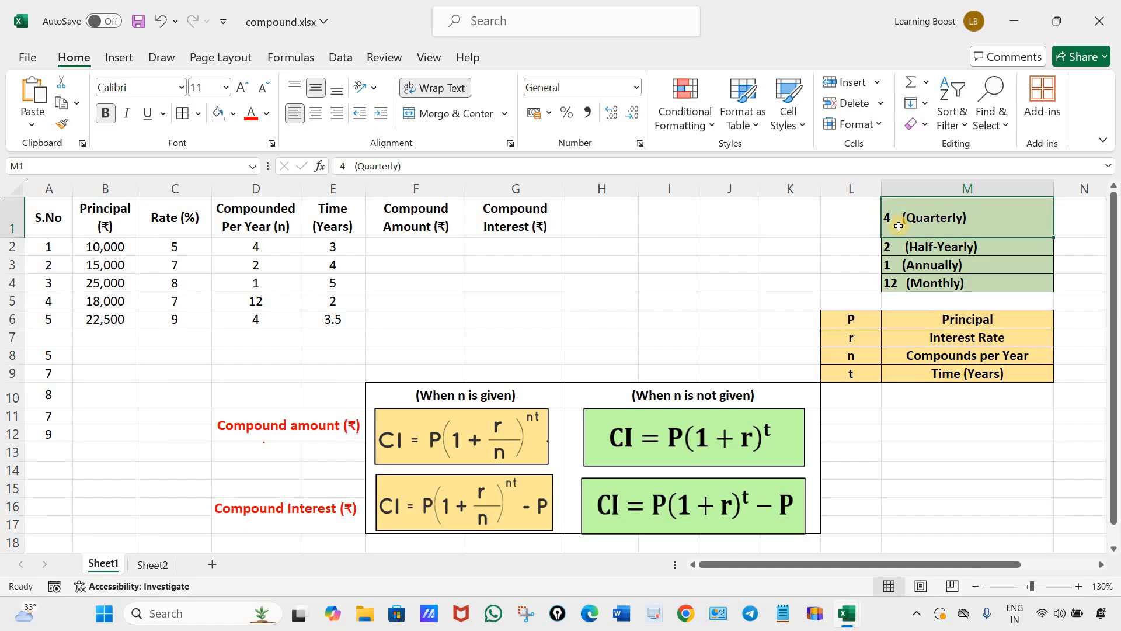
{"action": "left_click_drag", "start_coordinate": [918, 247], "coordinate": [932, 247]}
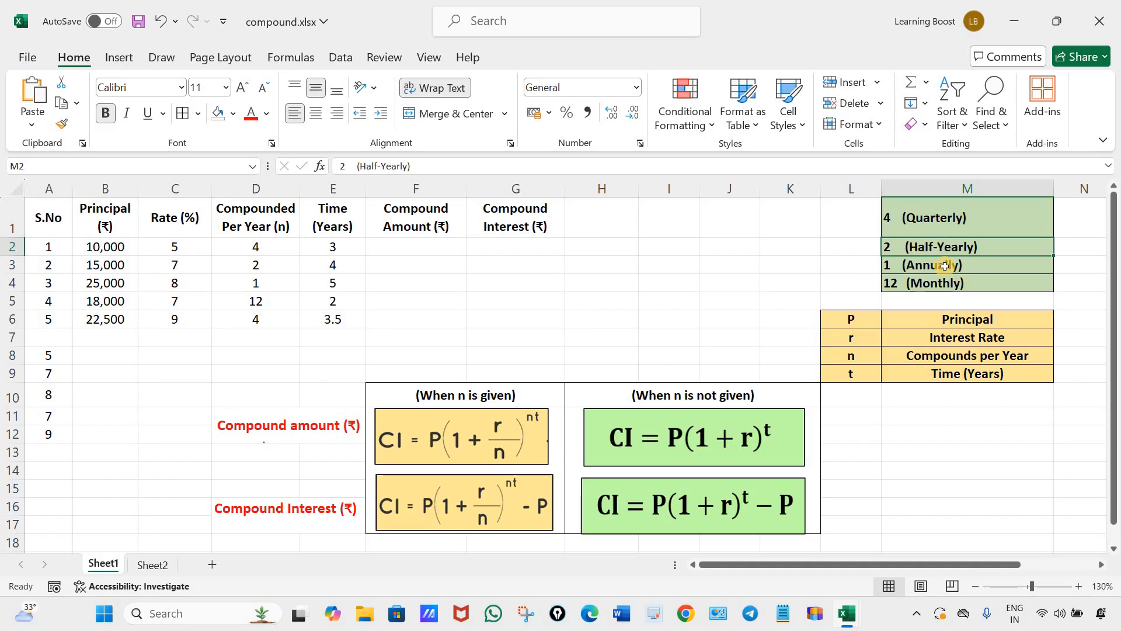
{"action": "left_click", "coordinate": [888, 260]}
{"action": "left_click", "coordinate": [922, 284]}
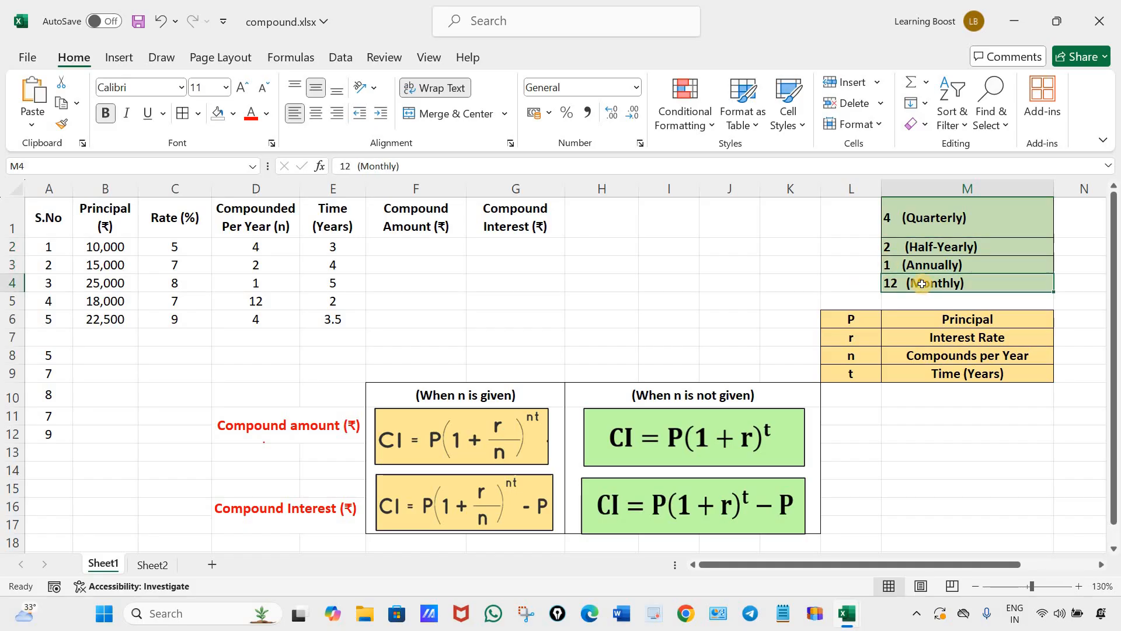
{"action": "left_click_drag", "start_coordinate": [905, 210], "coordinate": [906, 285]}
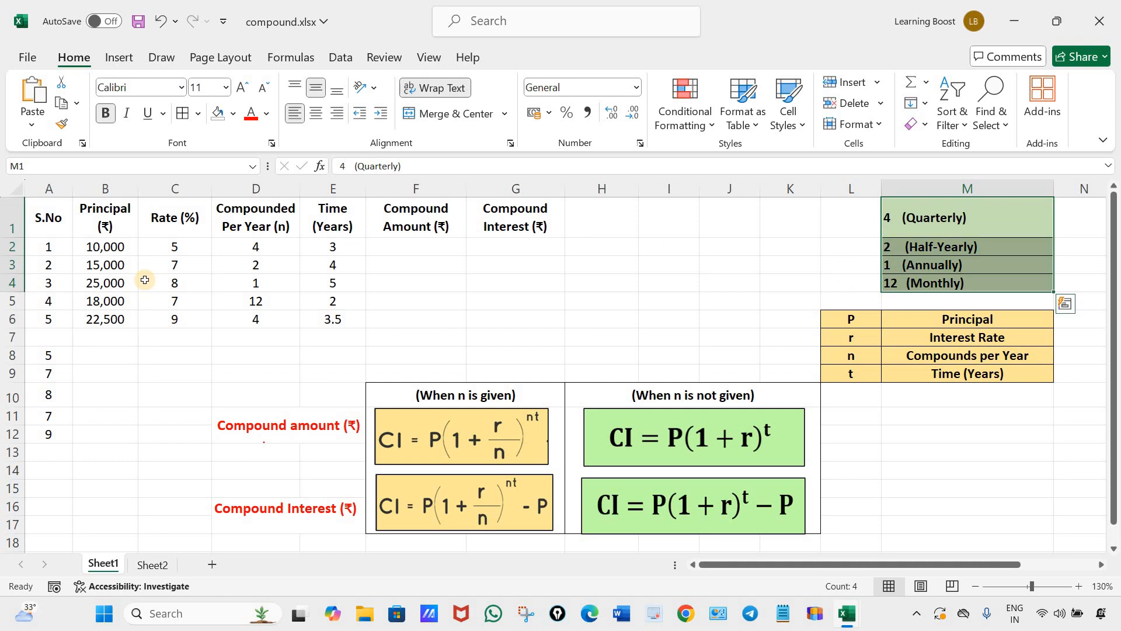
{"action": "left_click_drag", "start_coordinate": [849, 213], "coordinate": [1045, 375]}
{"action": "left_click", "coordinate": [945, 450]}
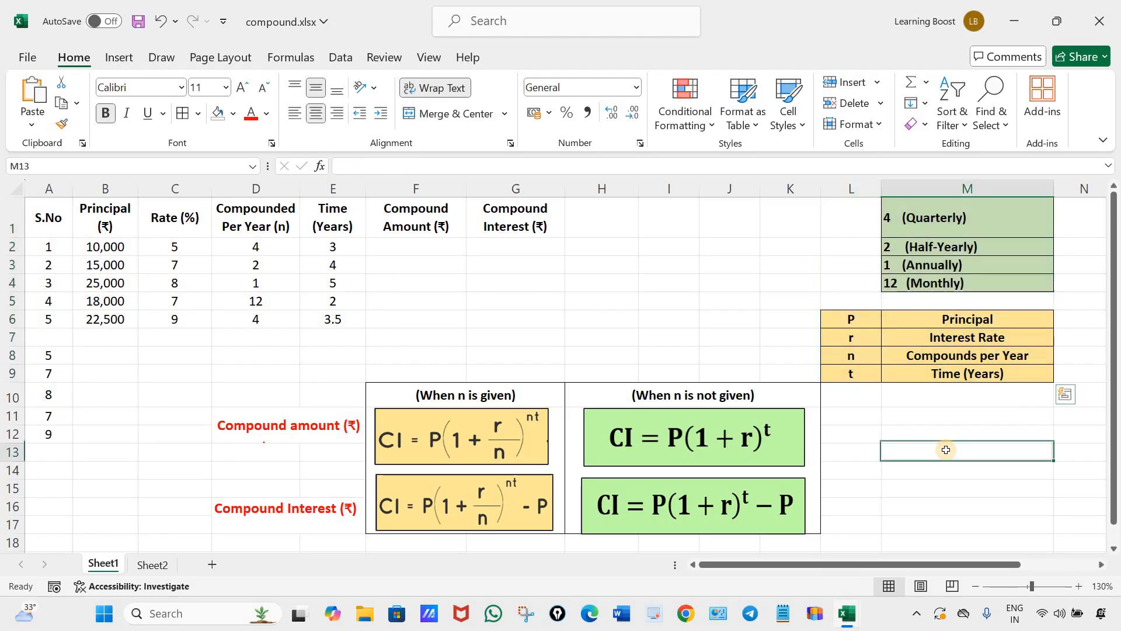
Review the Compound Amount and Compound Interest columns in rows 2 to 6 that need calculating.
{"action": "left_click", "coordinate": [404, 220]}
{"action": "left_click", "coordinate": [492, 225]}
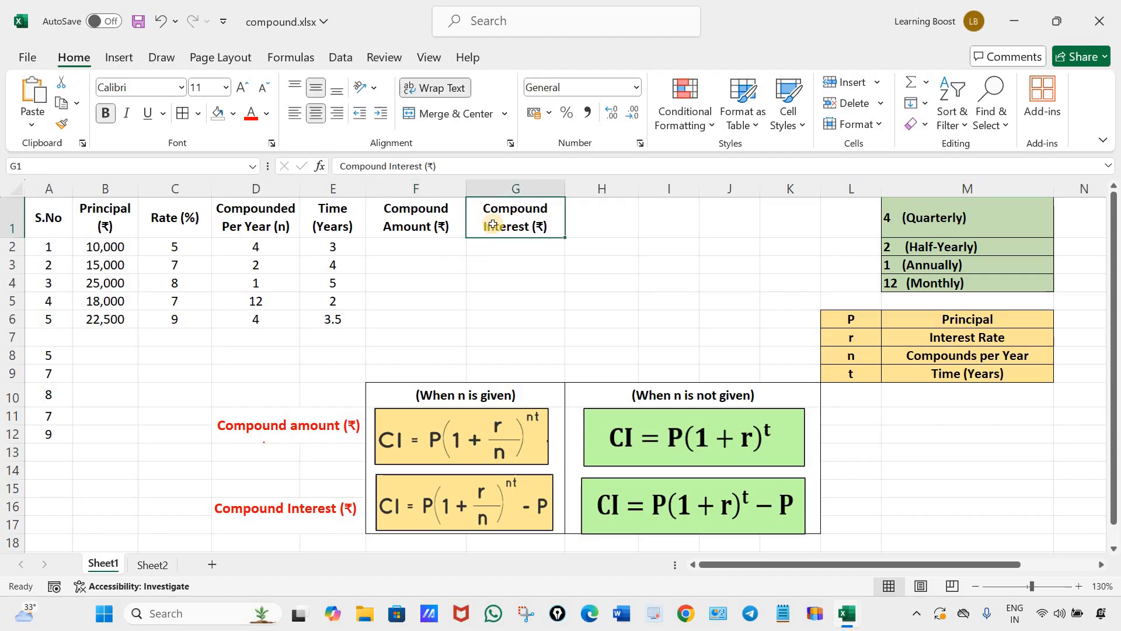
{"action": "left_click_drag", "start_coordinate": [402, 221], "coordinate": [406, 319]}
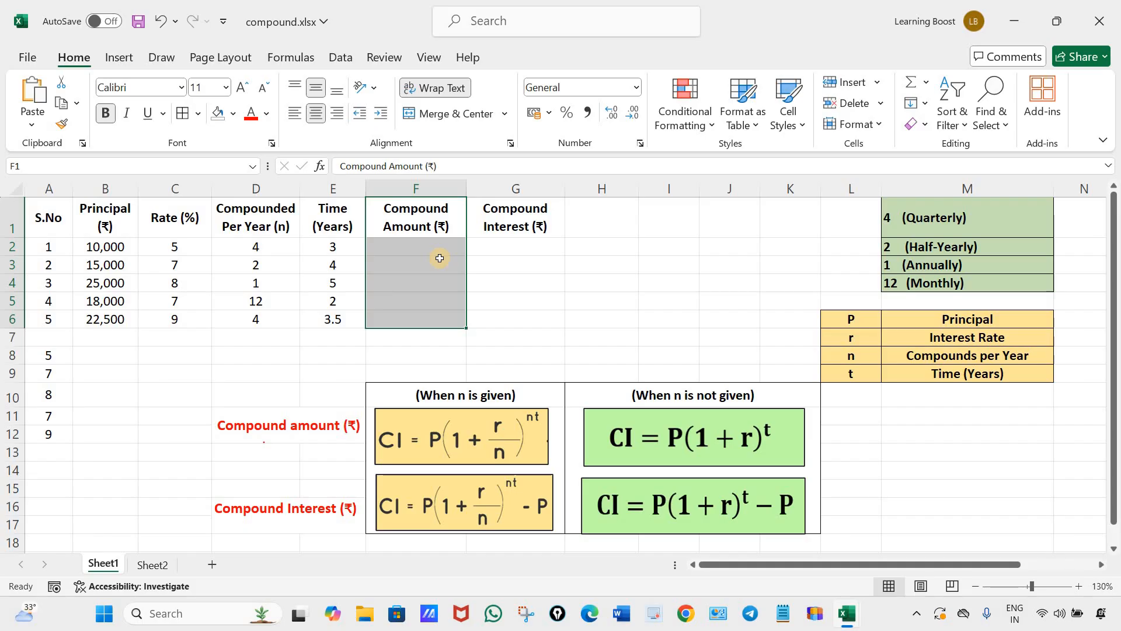
{"action": "left_click", "coordinate": [523, 219]}
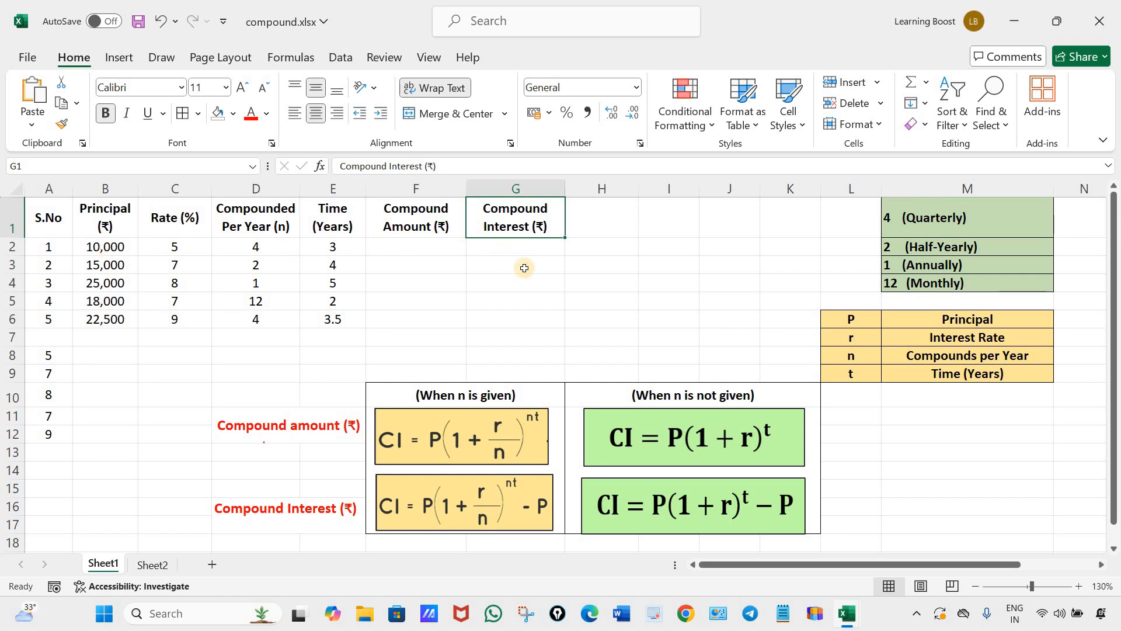
{"action": "left_click_drag", "start_coordinate": [523, 247], "coordinate": [510, 324]}
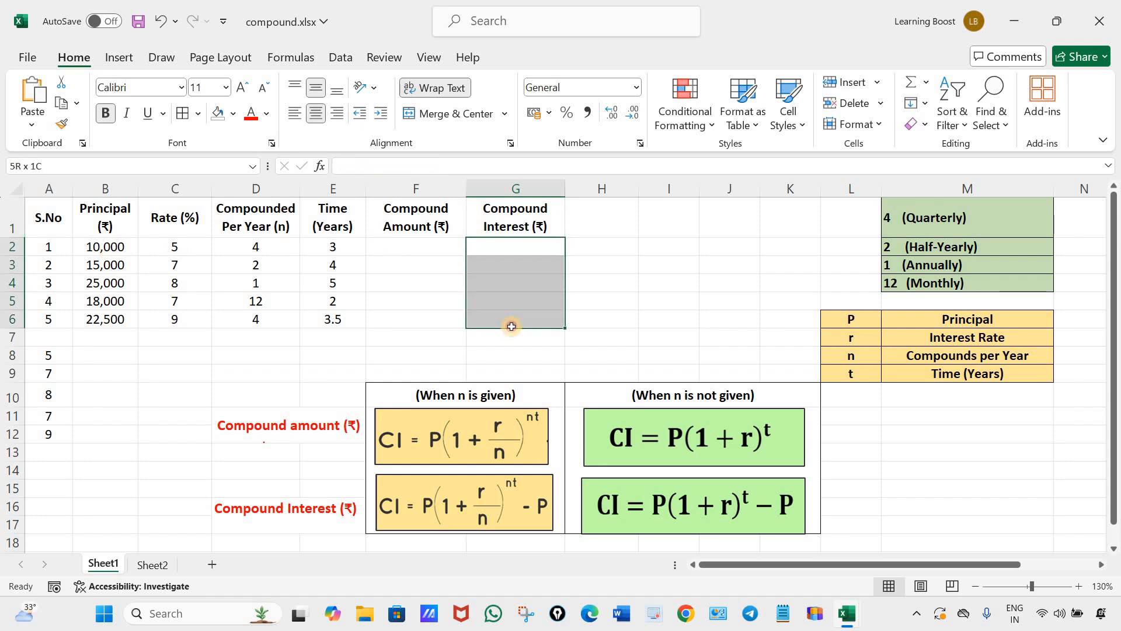
{"action": "left_click", "coordinate": [610, 285]}
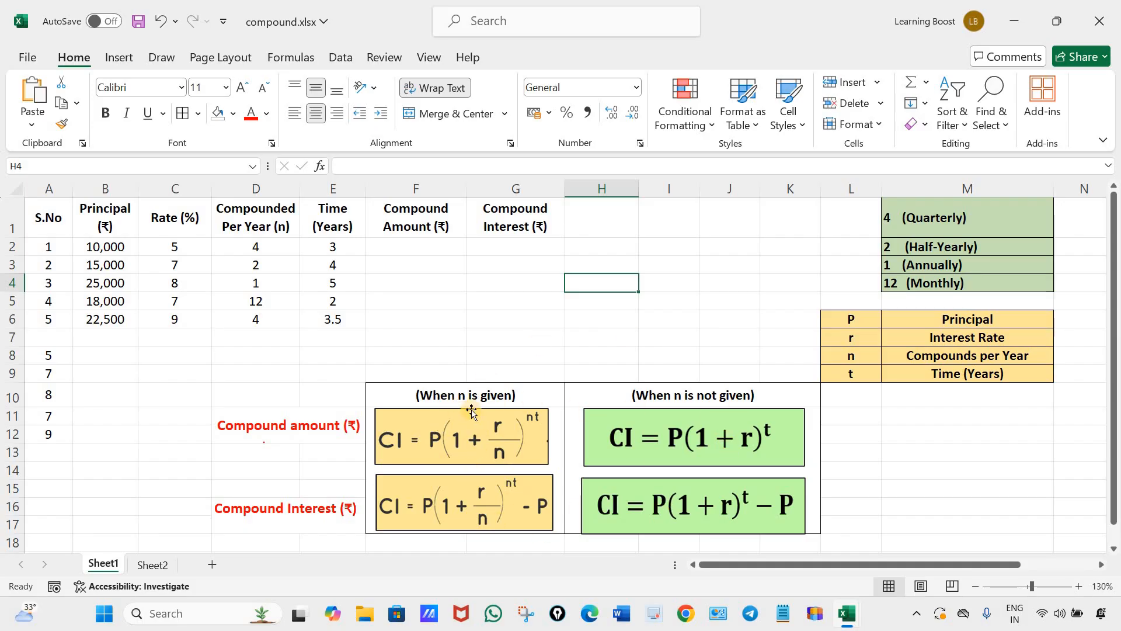
Compare the formula pictures for when n is given and when n is not given with the n column.
{"action": "left_click_drag", "start_coordinate": [261, 254], "coordinate": [406, 388]}
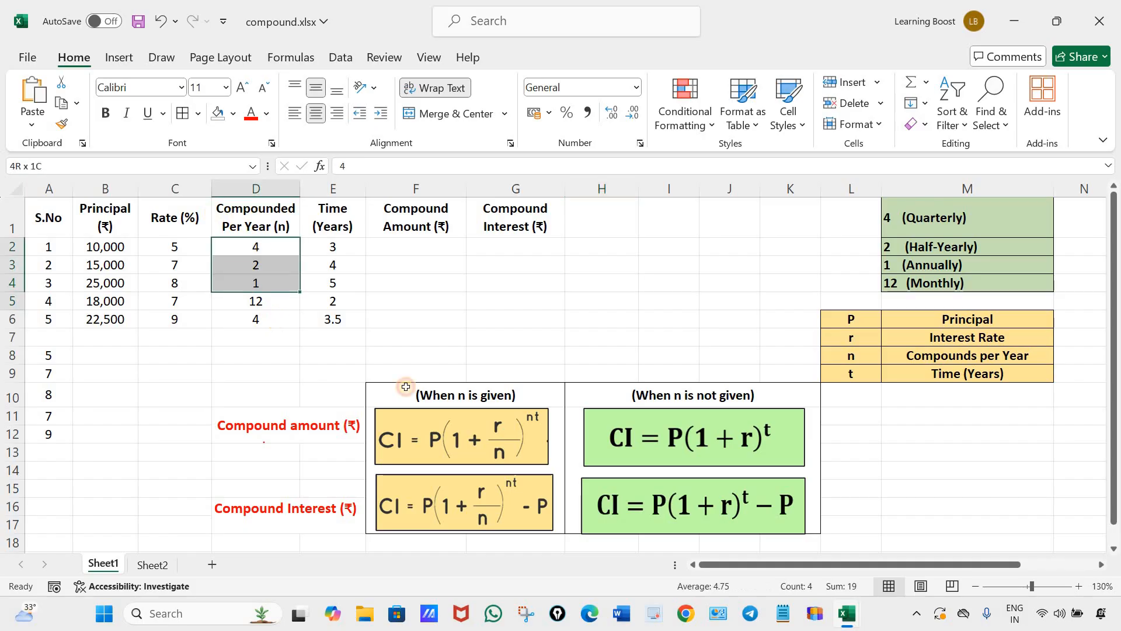
{"action": "left_click", "coordinate": [478, 458]}
{"action": "left_click", "coordinate": [494, 505]}
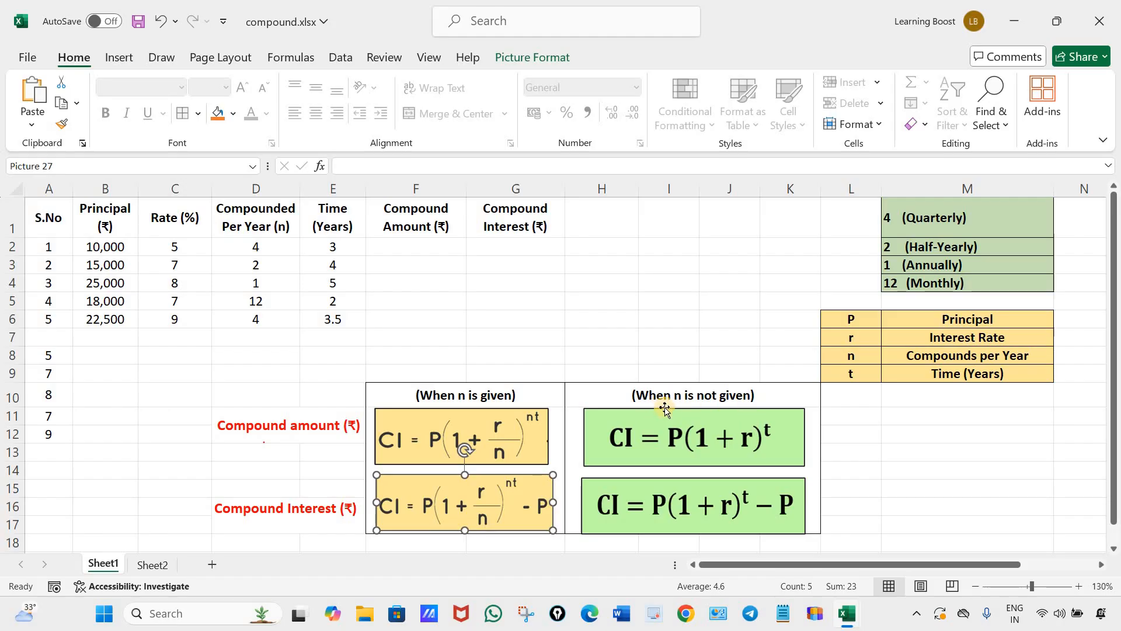
{"action": "left_click", "coordinate": [682, 432]}
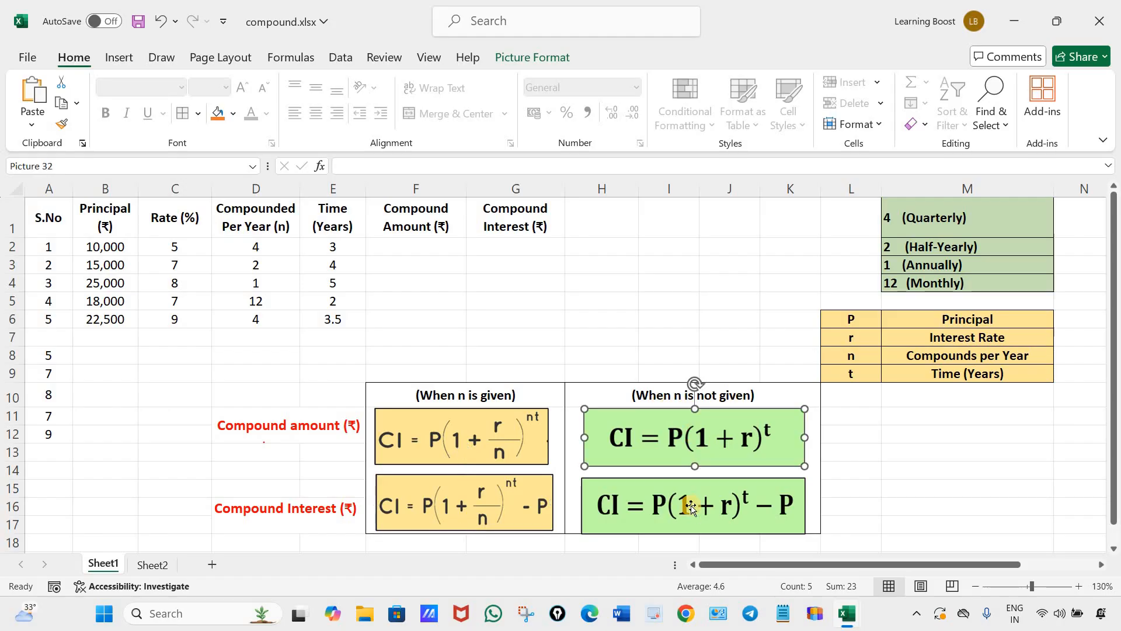
{"action": "left_click", "coordinate": [691, 507]}
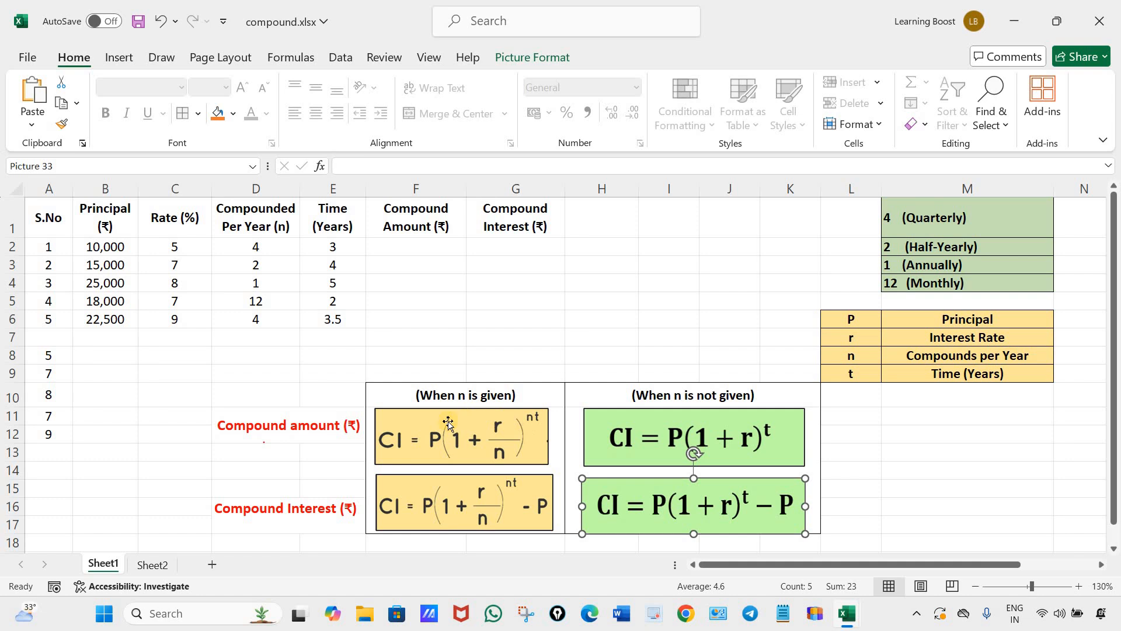
Examine the compound amount and compound interest formulas that apply when n is given.
{"action": "left_click", "coordinate": [264, 430]}
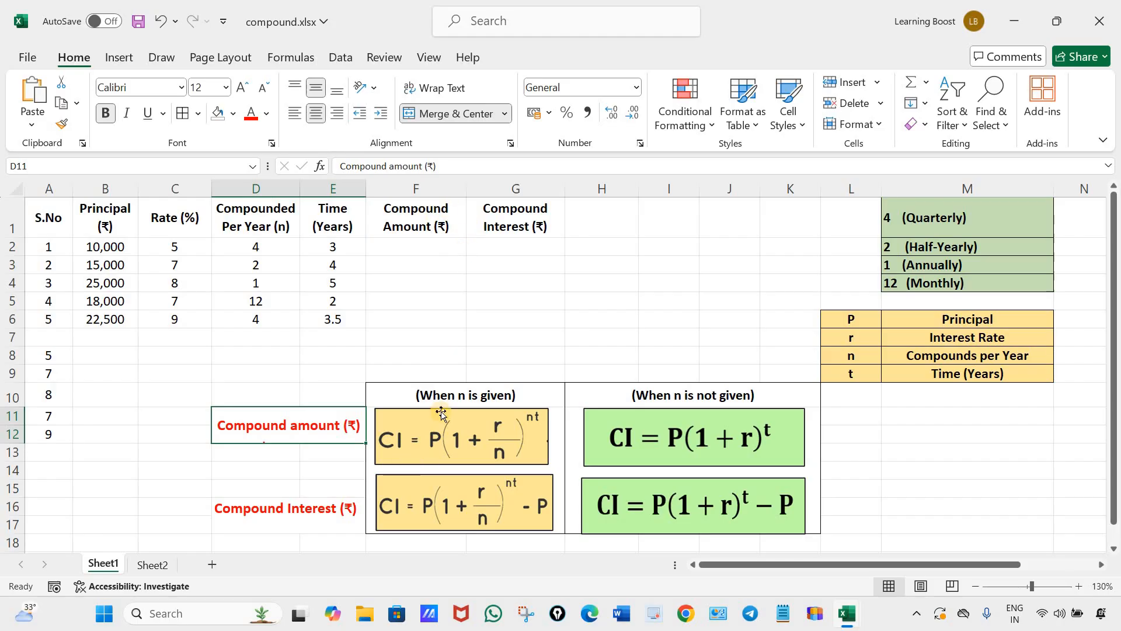
{"action": "left_click", "coordinate": [473, 444]}
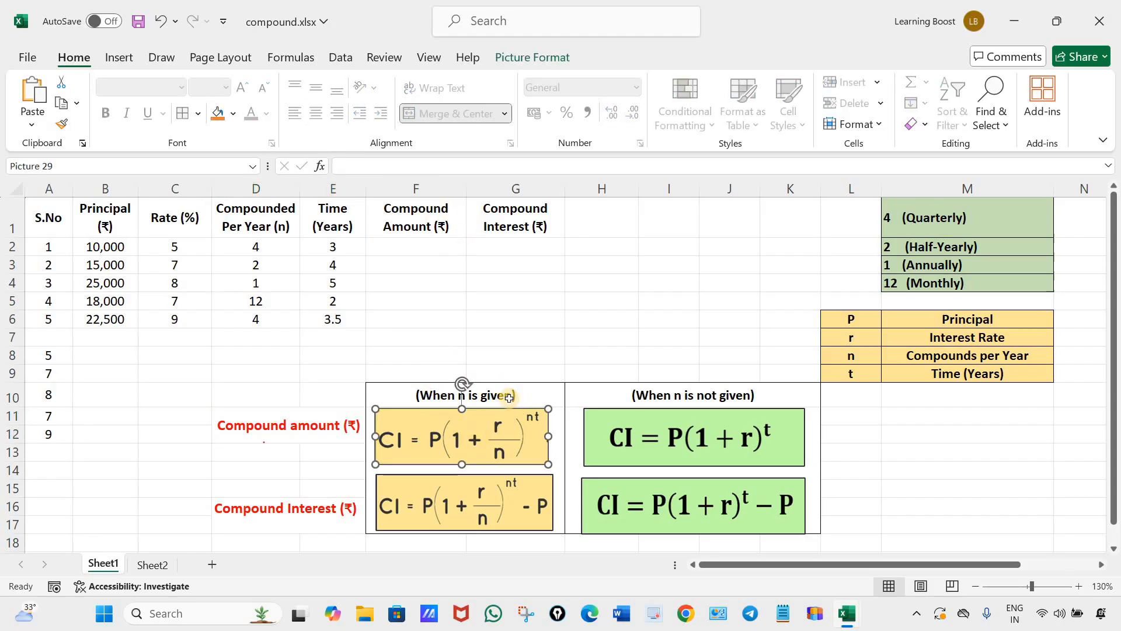
{"action": "left_click", "coordinate": [506, 400]}
{"action": "left_click", "coordinate": [464, 444]}
{"action": "left_click", "coordinate": [401, 247]}
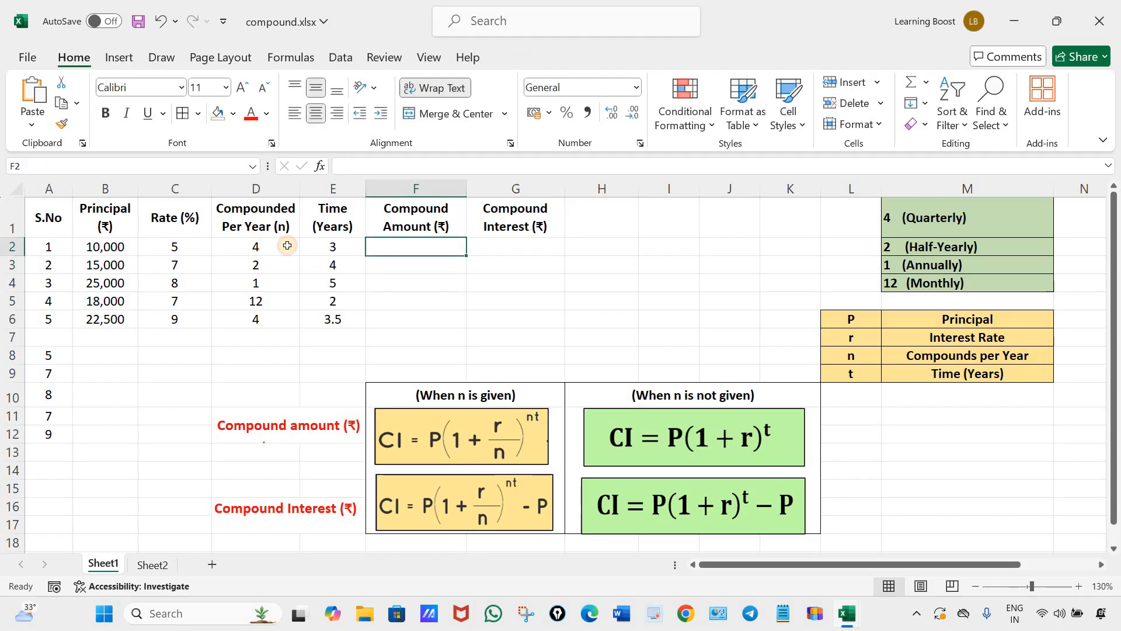
{"action": "left_click", "coordinate": [278, 250]}
{"action": "left_click", "coordinate": [508, 448]}
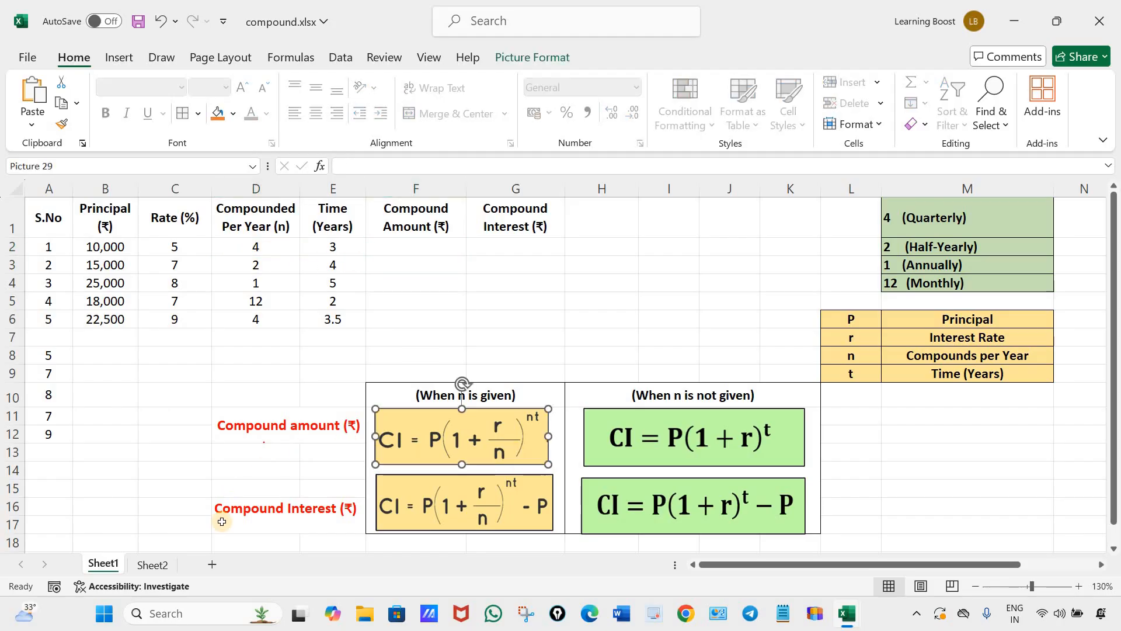
{"action": "left_click", "coordinate": [319, 510]}
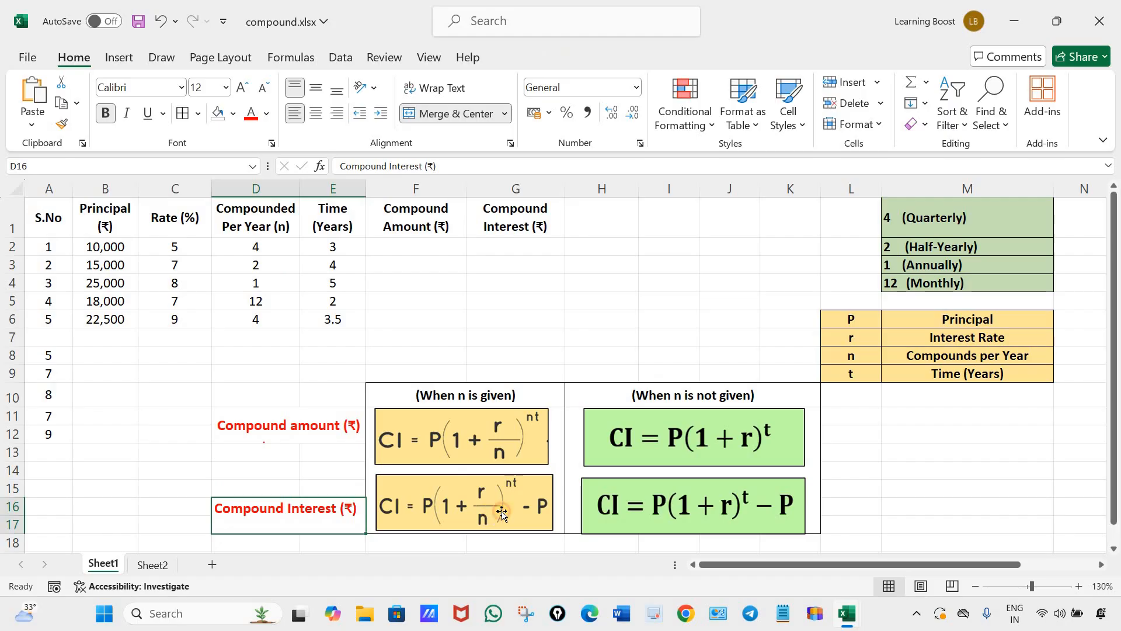
{"action": "left_click", "coordinate": [507, 514]}
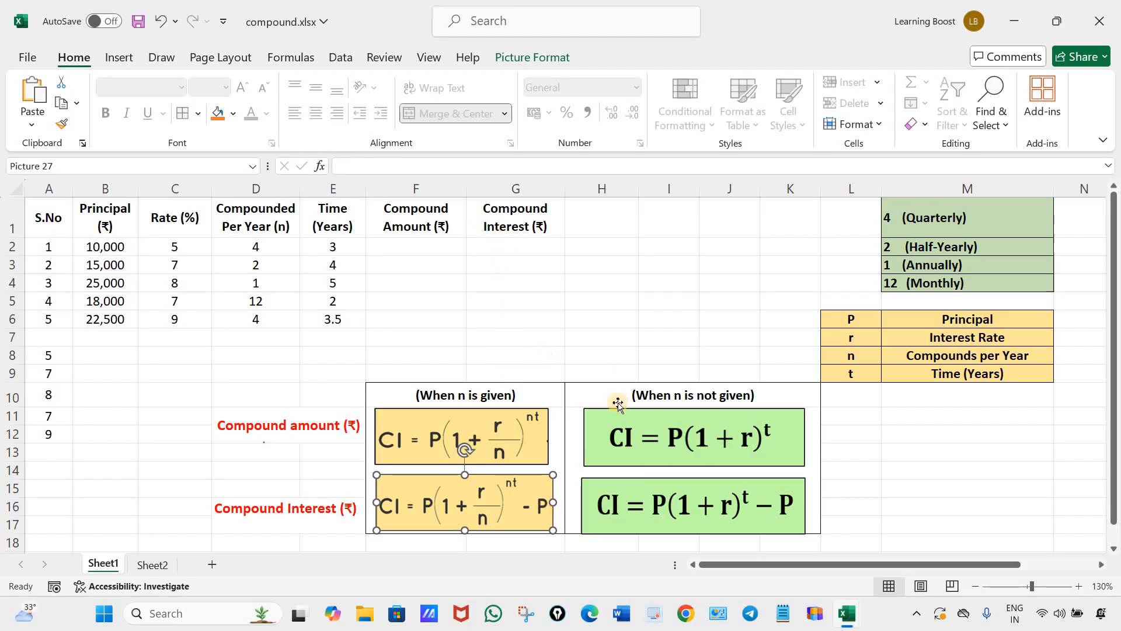
Check the compound amount formula for when n is not given against the n values in D2:D6.
{"action": "left_click", "coordinate": [702, 444]}
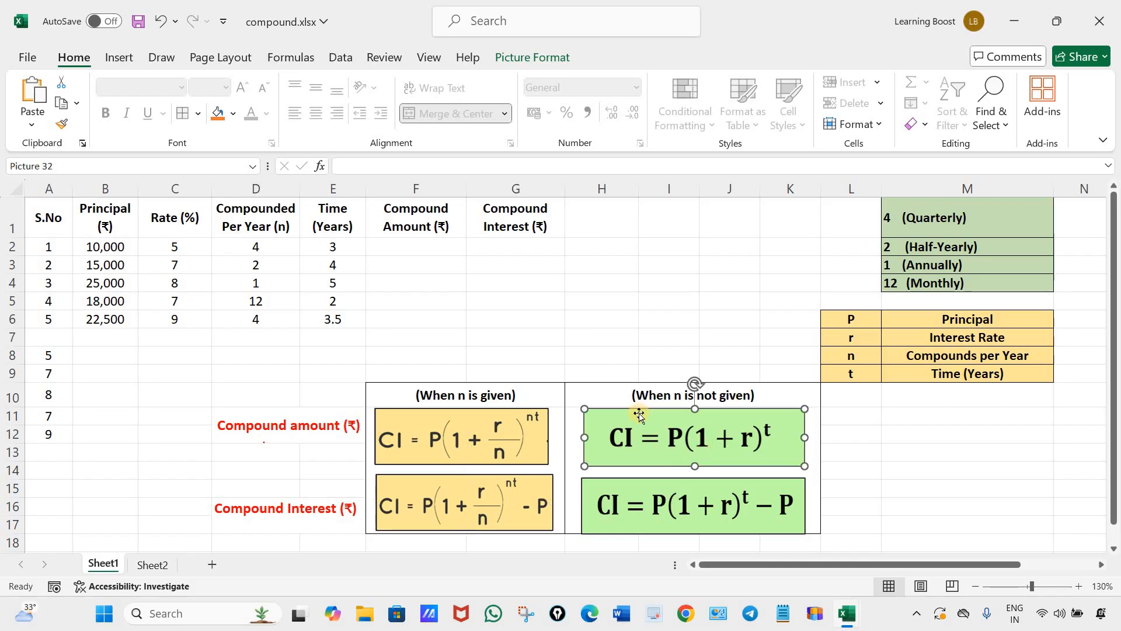
{"action": "left_click", "coordinate": [850, 438]}
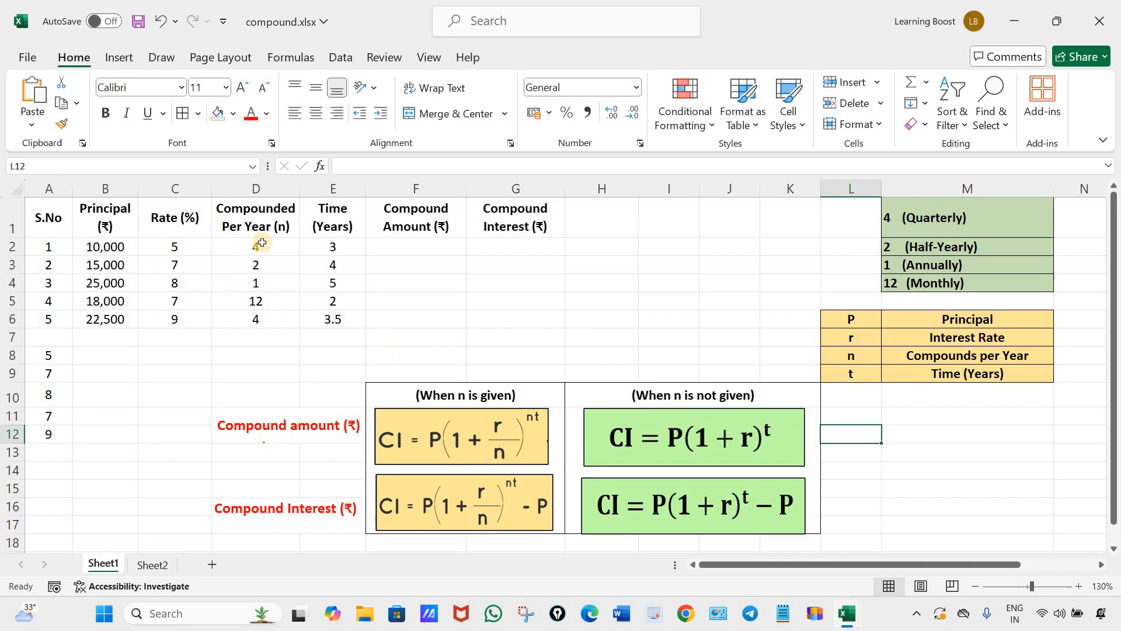
{"action": "left_click_drag", "start_coordinate": [256, 246], "coordinate": [264, 316]}
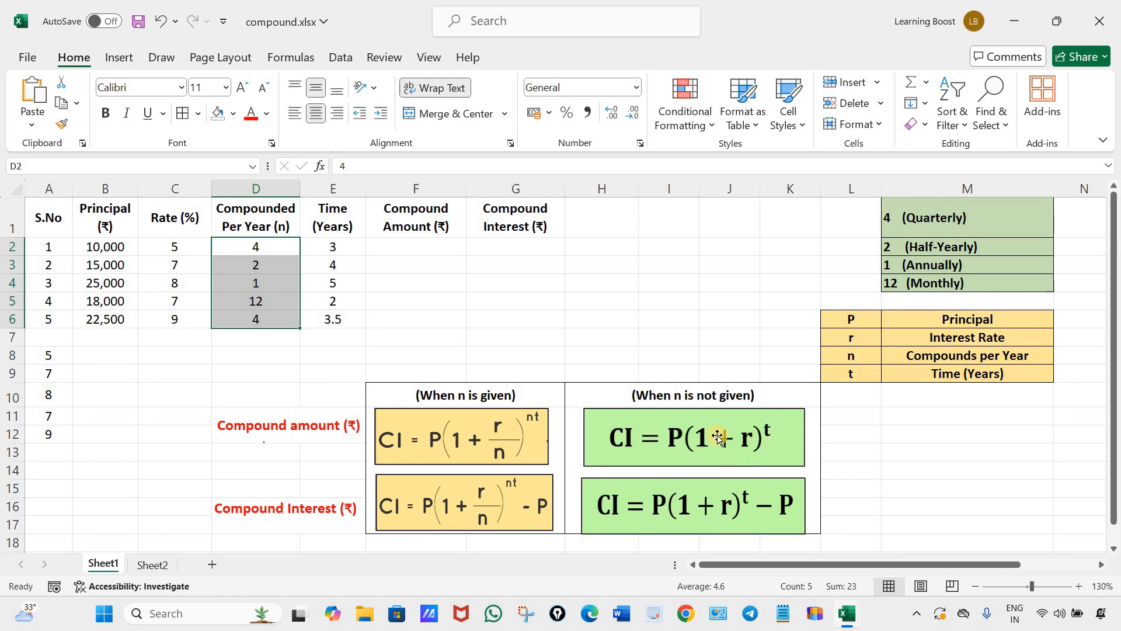
{"action": "left_click", "coordinate": [750, 434]}
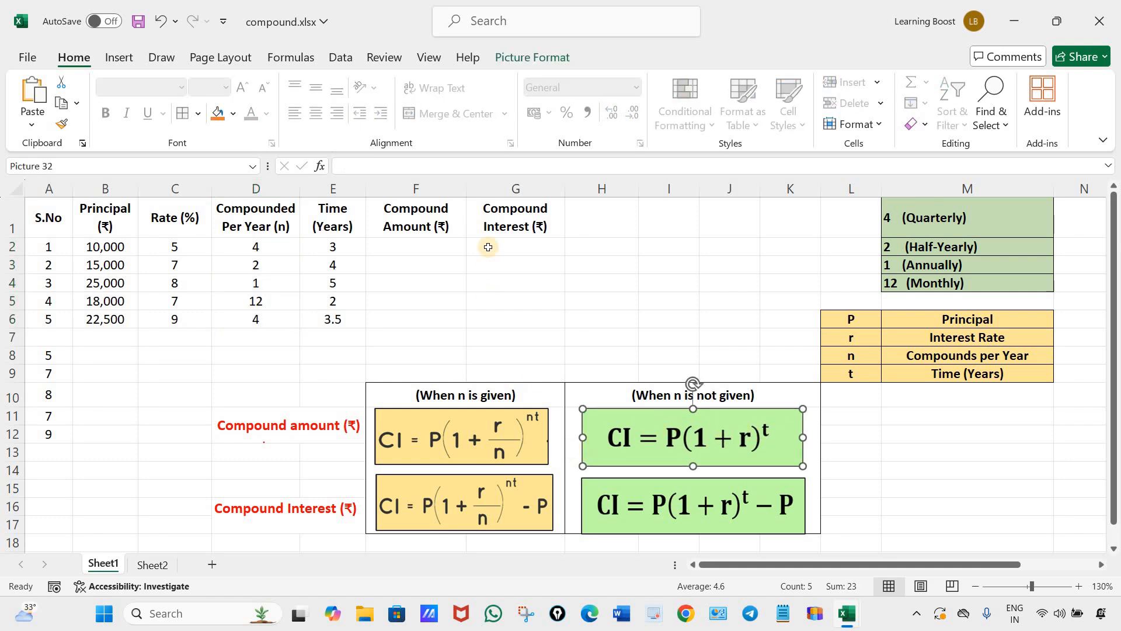
Compare the compound interest formula pictures for when n is given and when n is not given.
{"action": "left_click", "coordinate": [512, 225]}
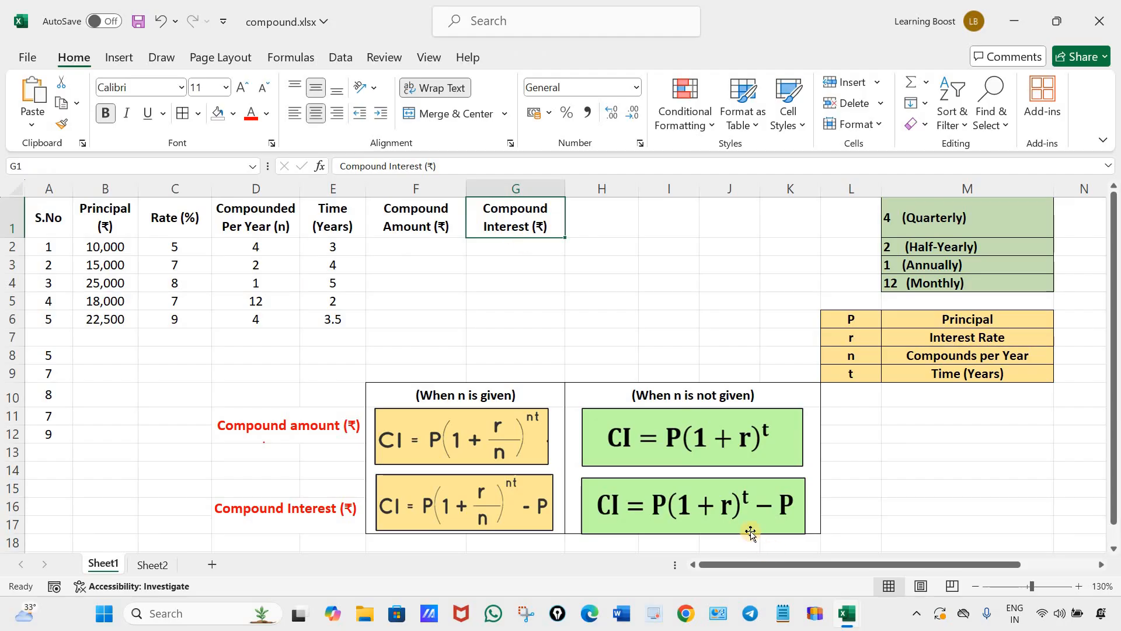
{"action": "left_click", "coordinate": [759, 508]}
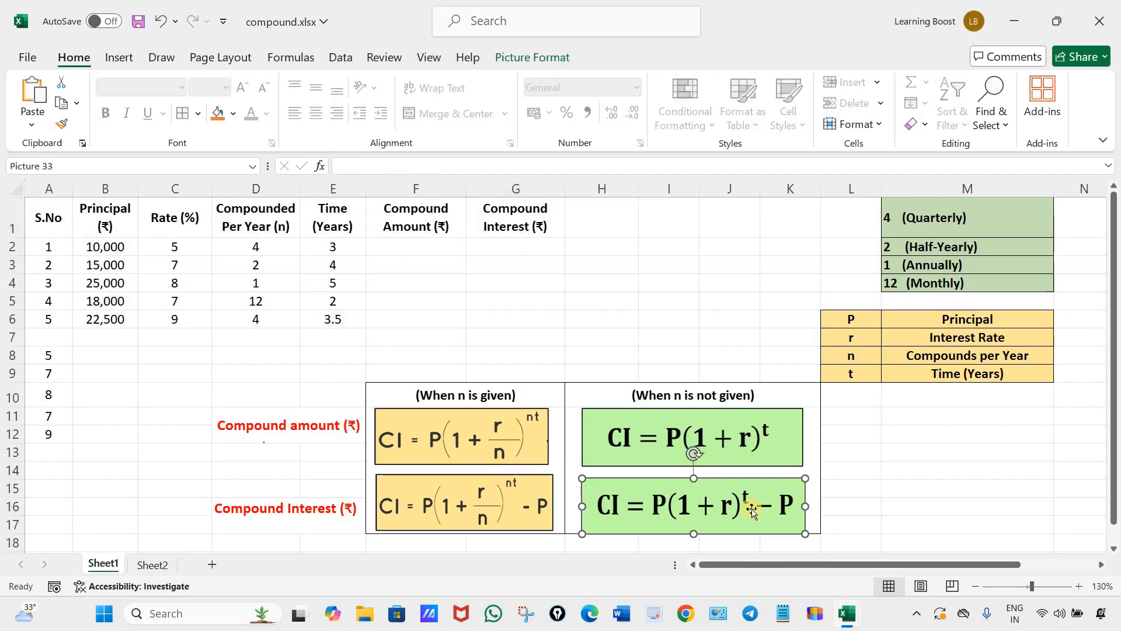
{"action": "left_click", "coordinate": [845, 509]}
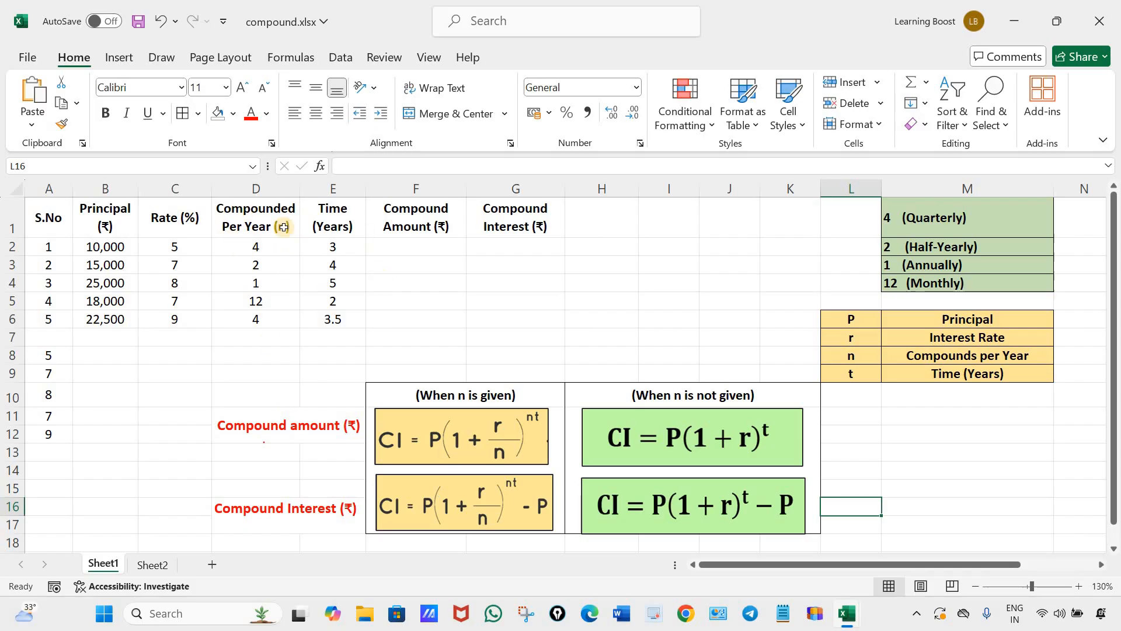
{"action": "left_click", "coordinate": [491, 501]}
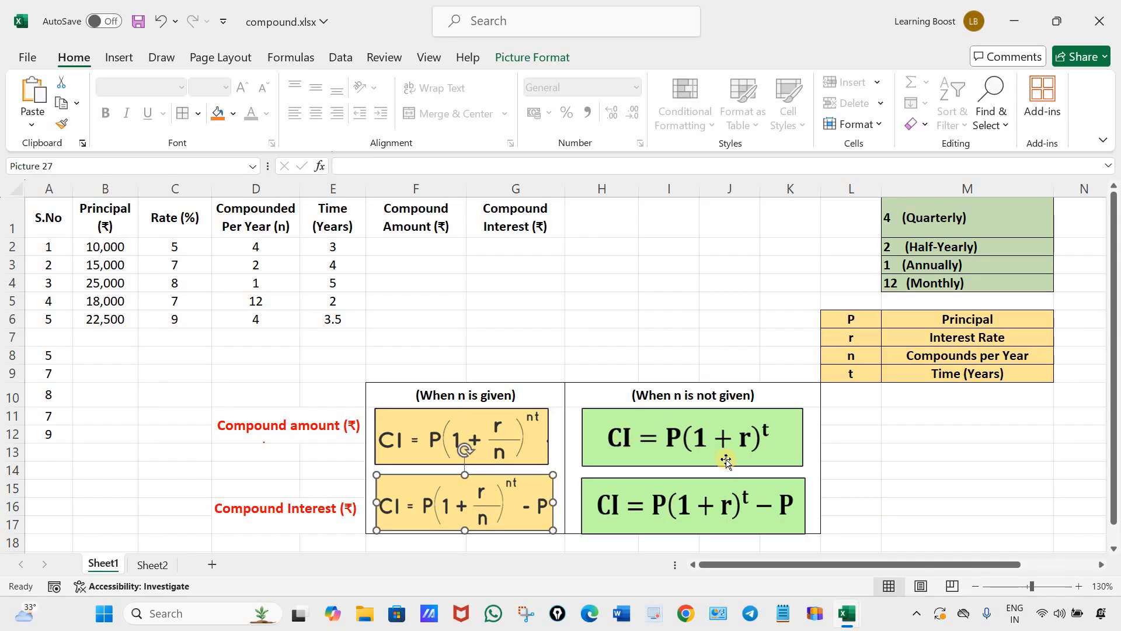
{"action": "left_click", "coordinate": [739, 519]}
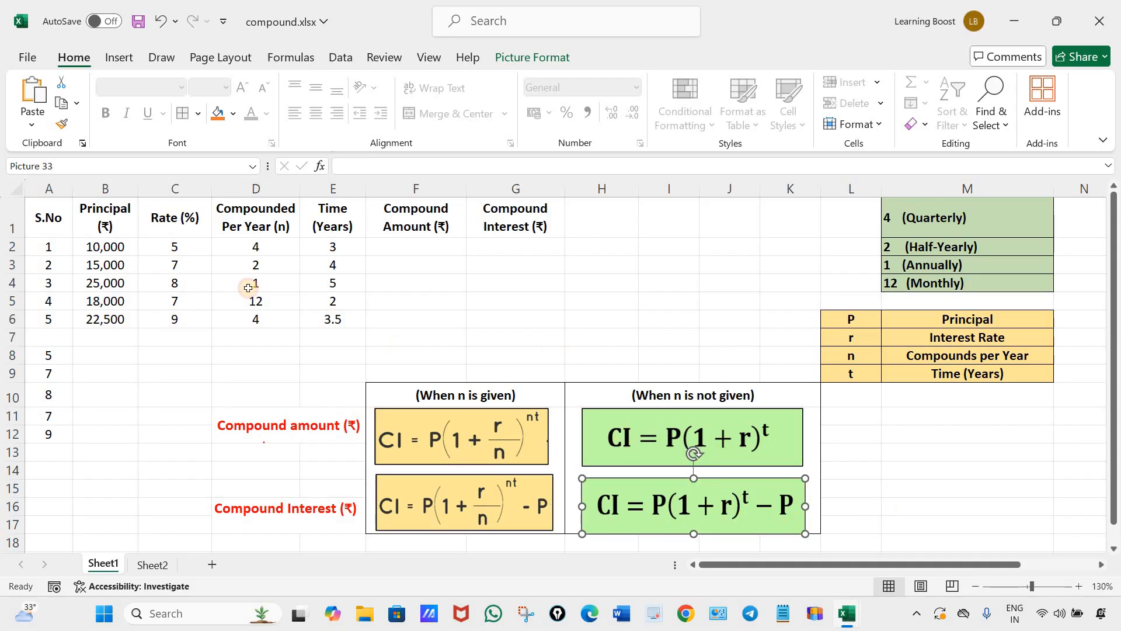
{"action": "left_click", "coordinate": [963, 506]}
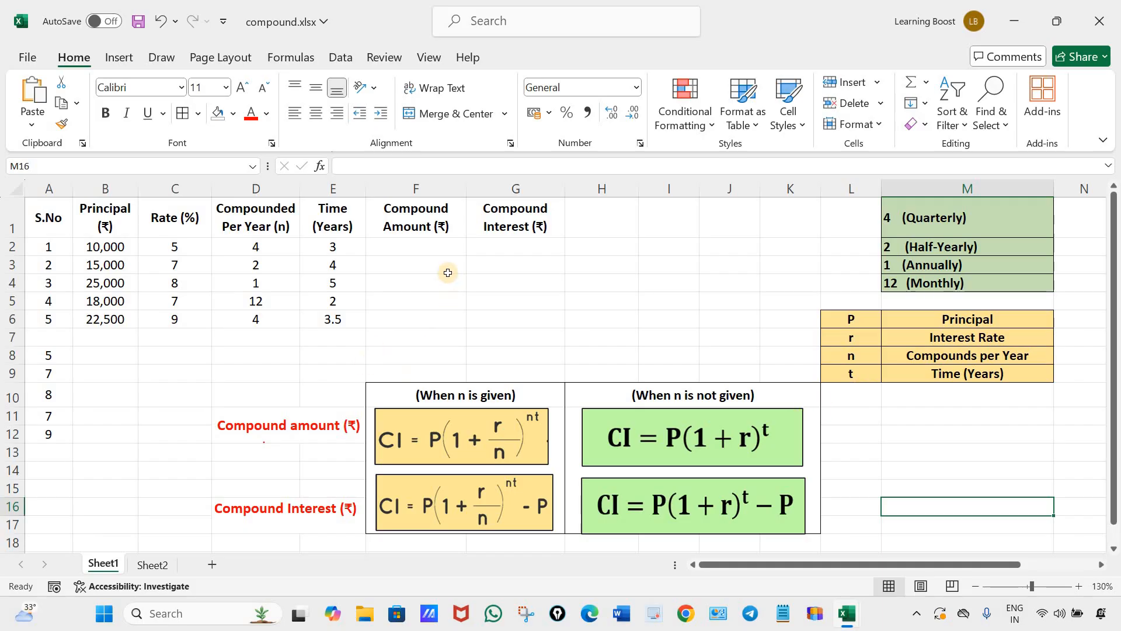
Begin the compound amount formula in F2 as =B2*(1+C2/D2), using the row's principal, rate and n.
{"action": "left_click", "coordinate": [417, 246]}
{"action": "type", "text": "="}
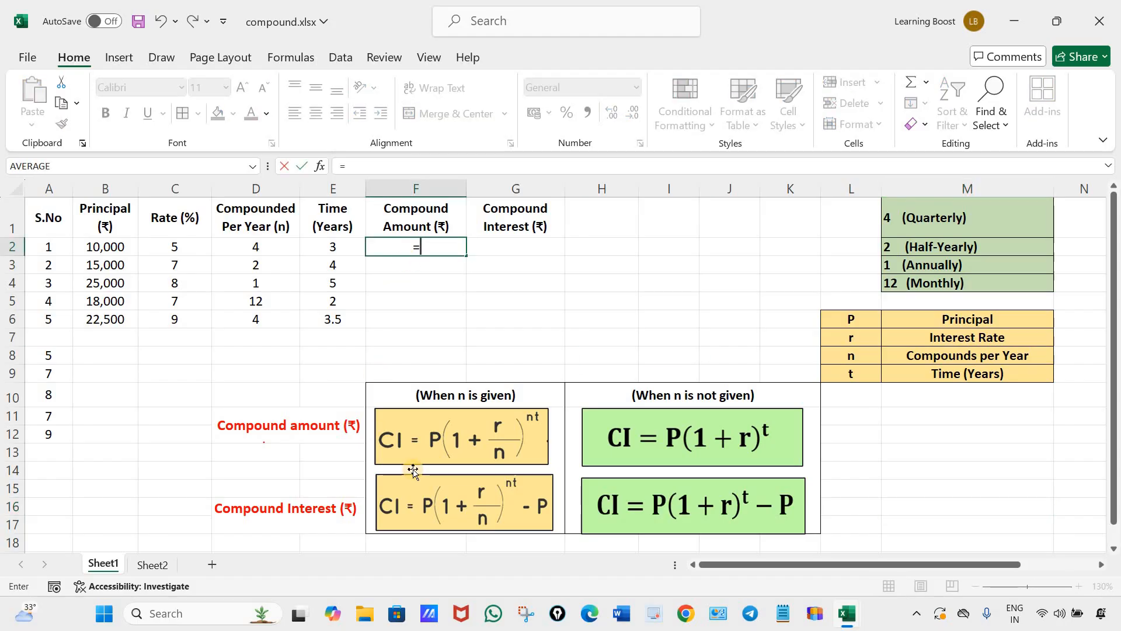
{"action": "left_click", "coordinate": [115, 248]}
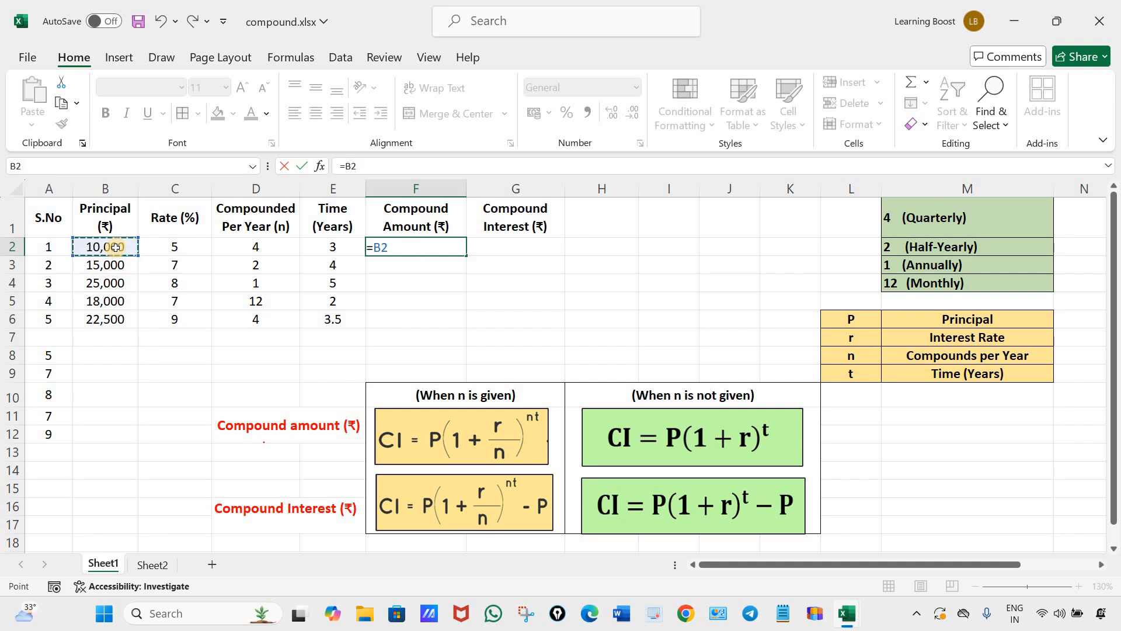
{"action": "type", "text": "*(1+"}
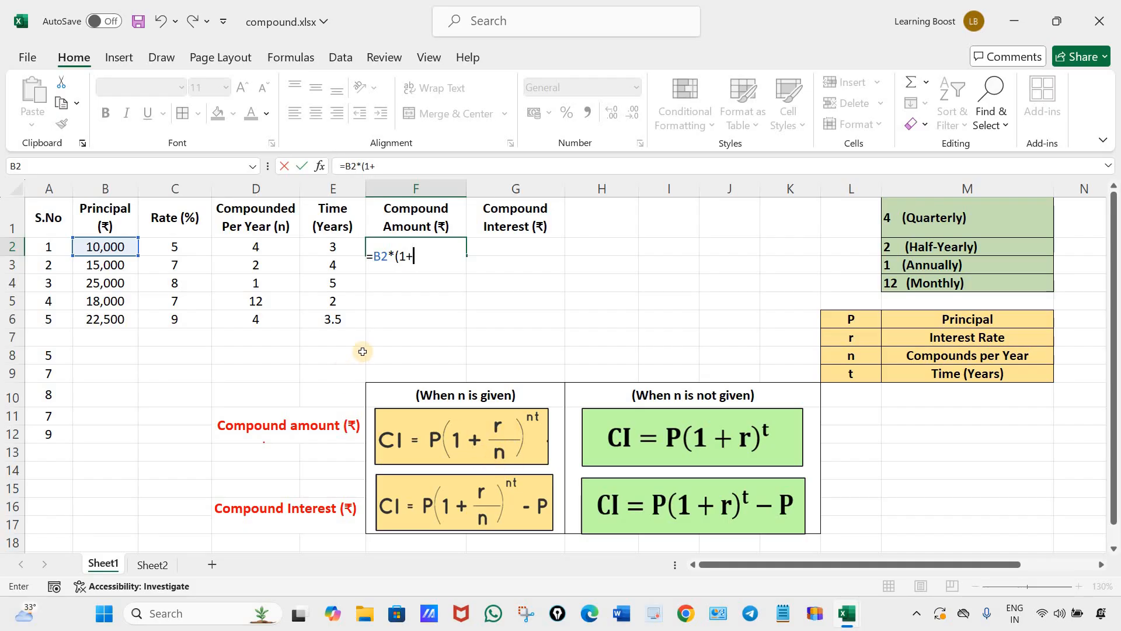
{"action": "left_click", "coordinate": [177, 248]}
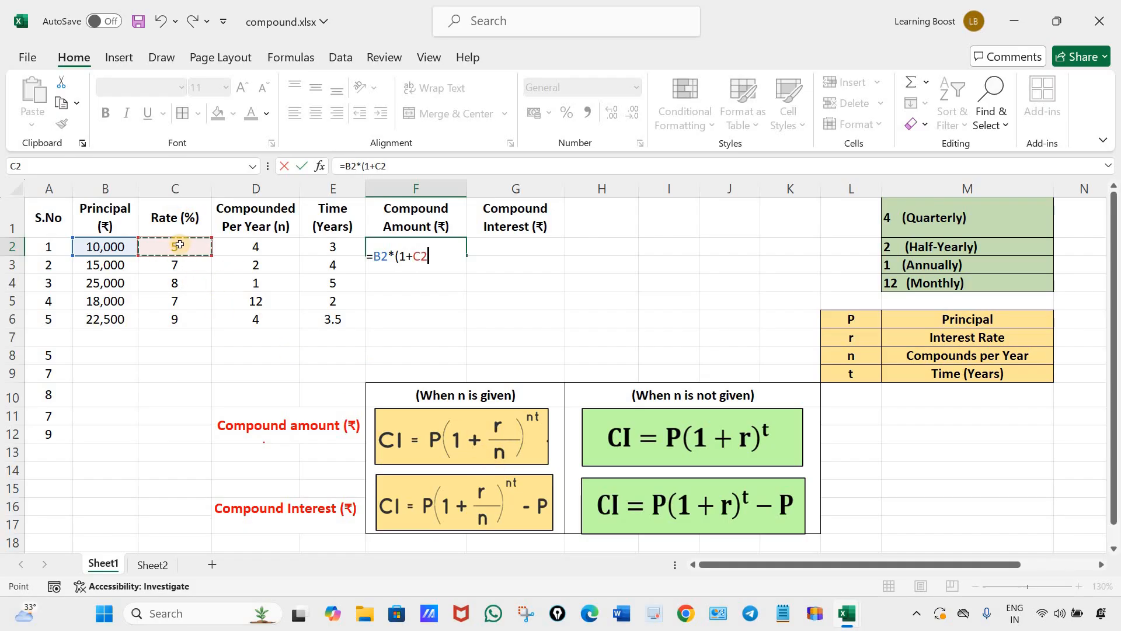
{"action": "type", "text": "/"}
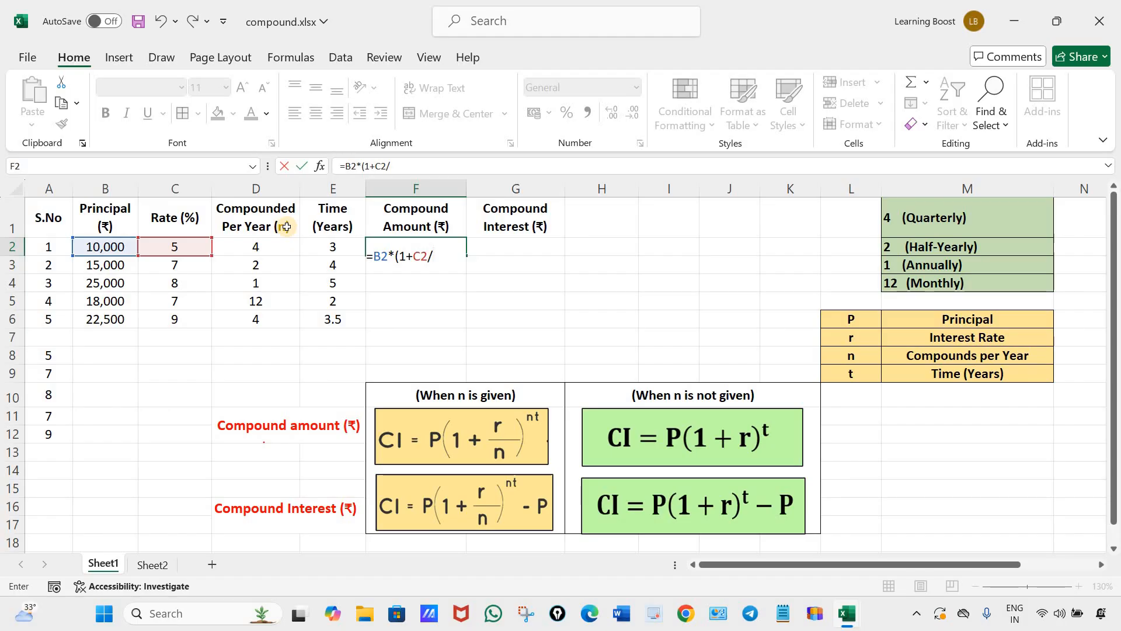
{"action": "left_click", "coordinate": [261, 245]}
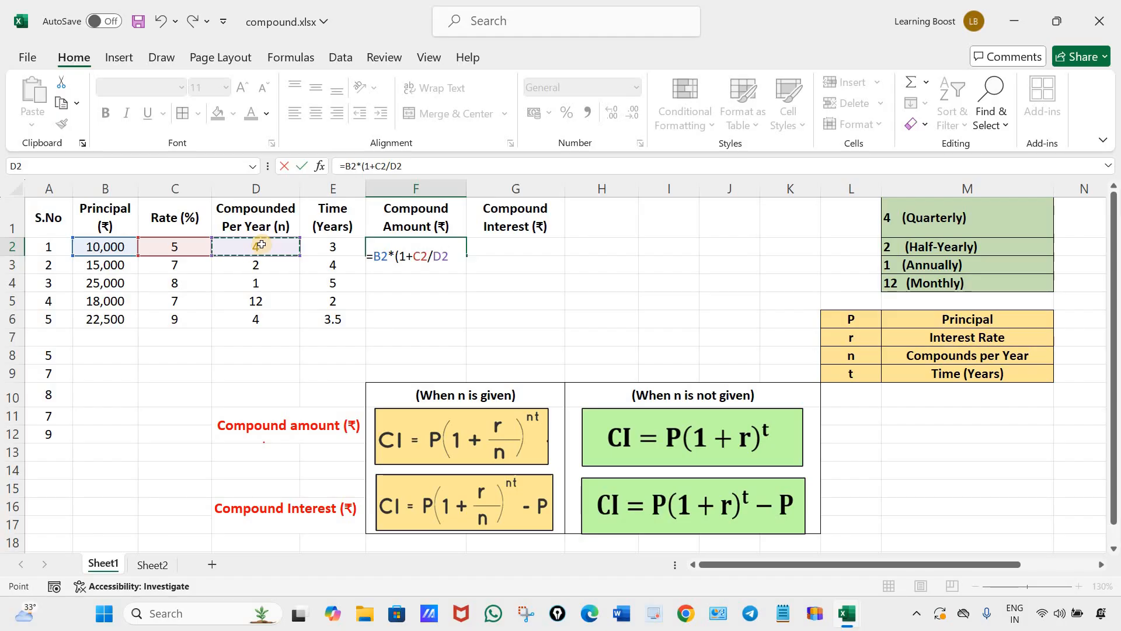
{"action": "type", "text": ")^("}
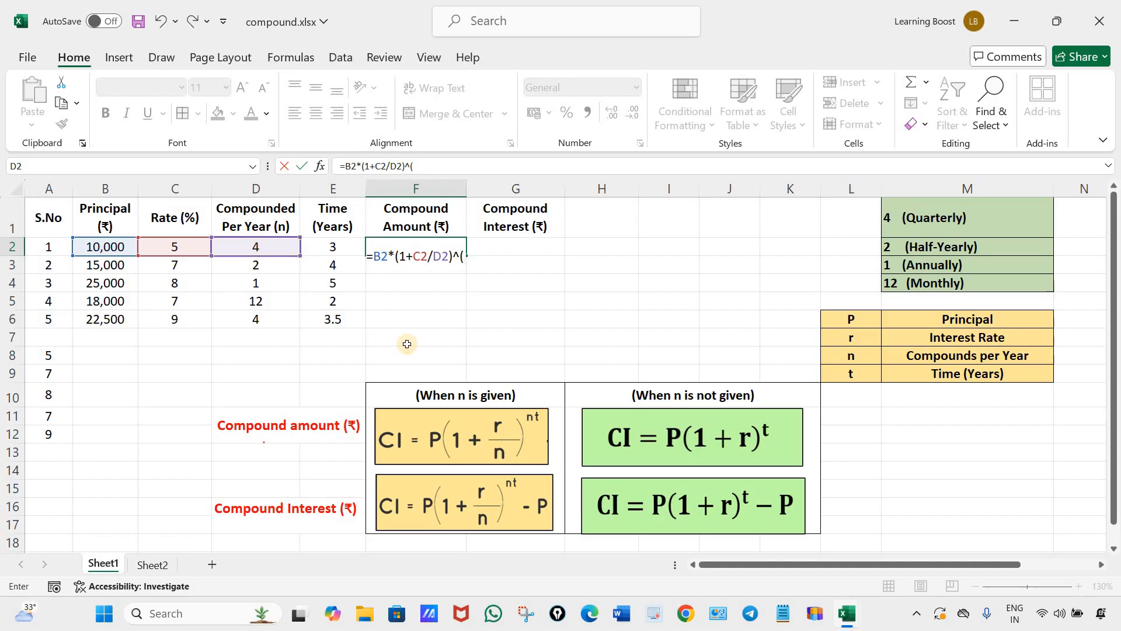
Complete the F2 formula with the exponent ^(D2*E2) and fill it down through F6.
{"action": "left_click", "coordinate": [260, 247]}
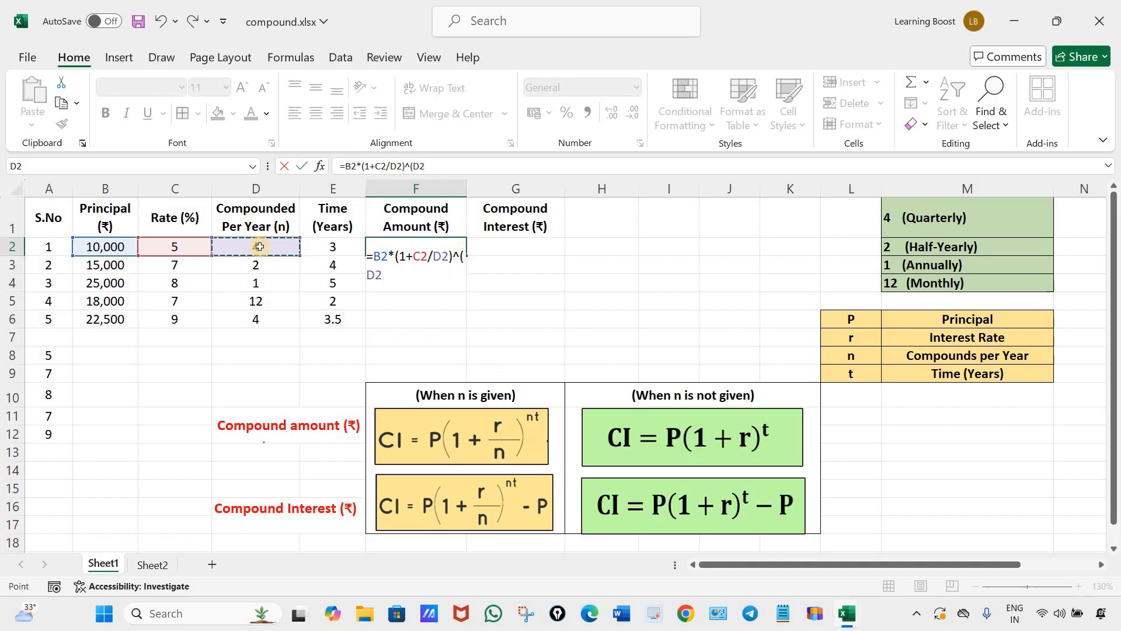
{"action": "type", "text": "*"}
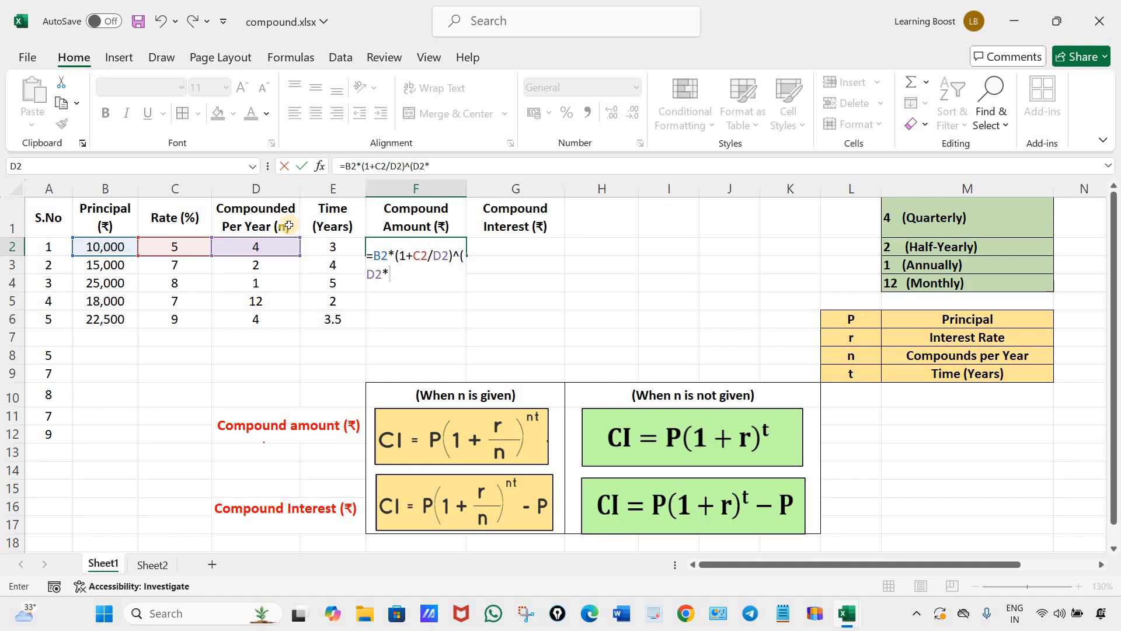
{"action": "left_click", "coordinate": [334, 248]}
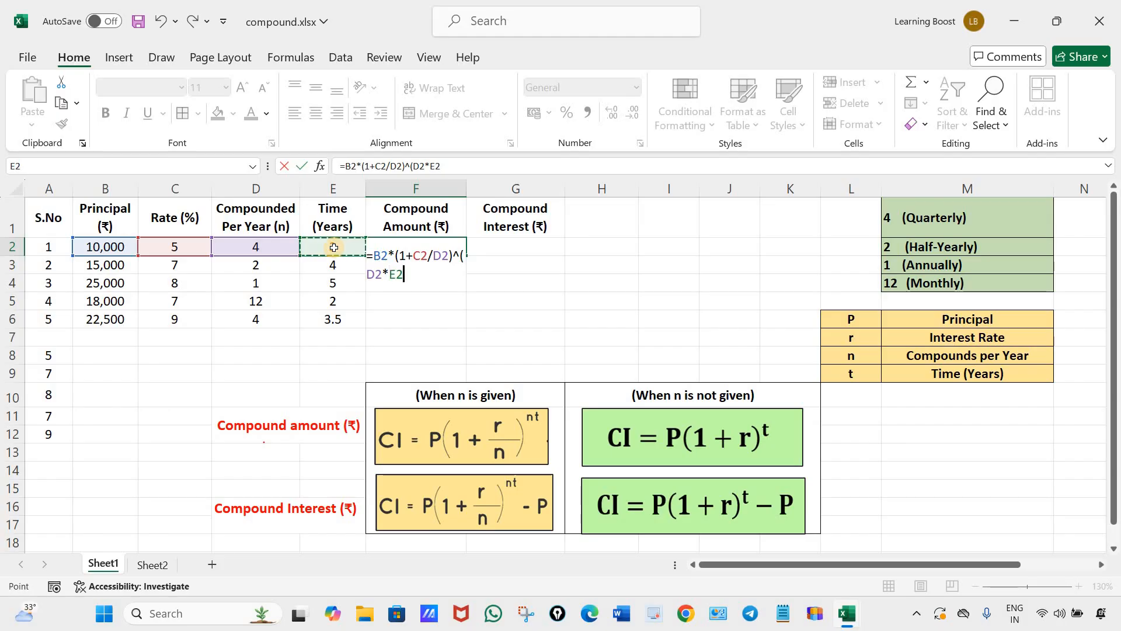
{"action": "type", "text": ")"}
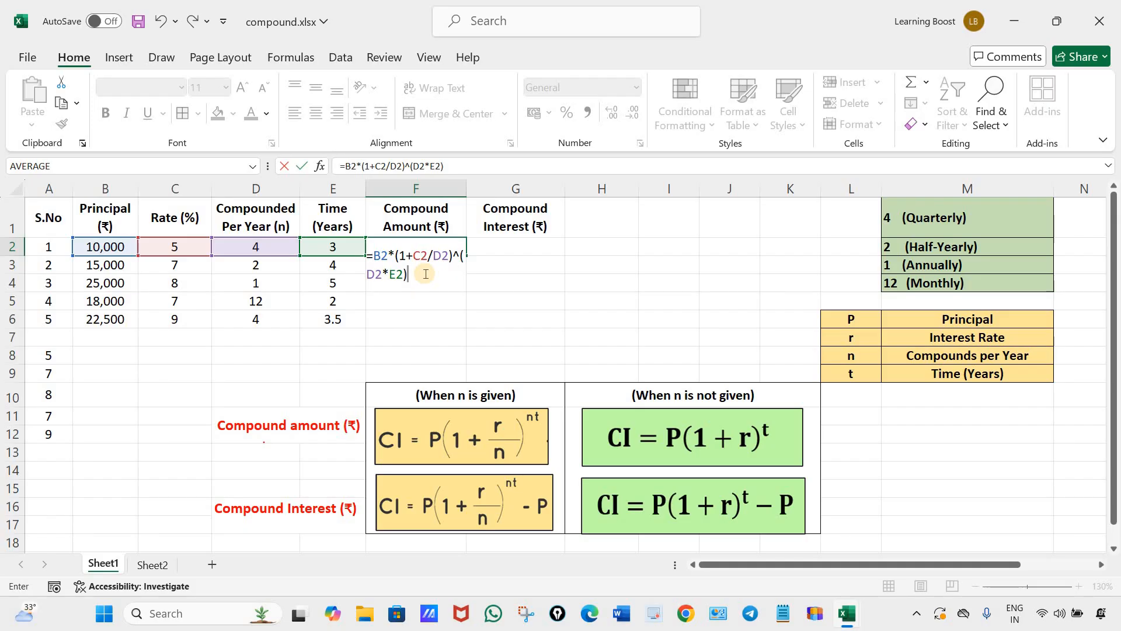
{"action": "key", "text": "ctrl+Return"}
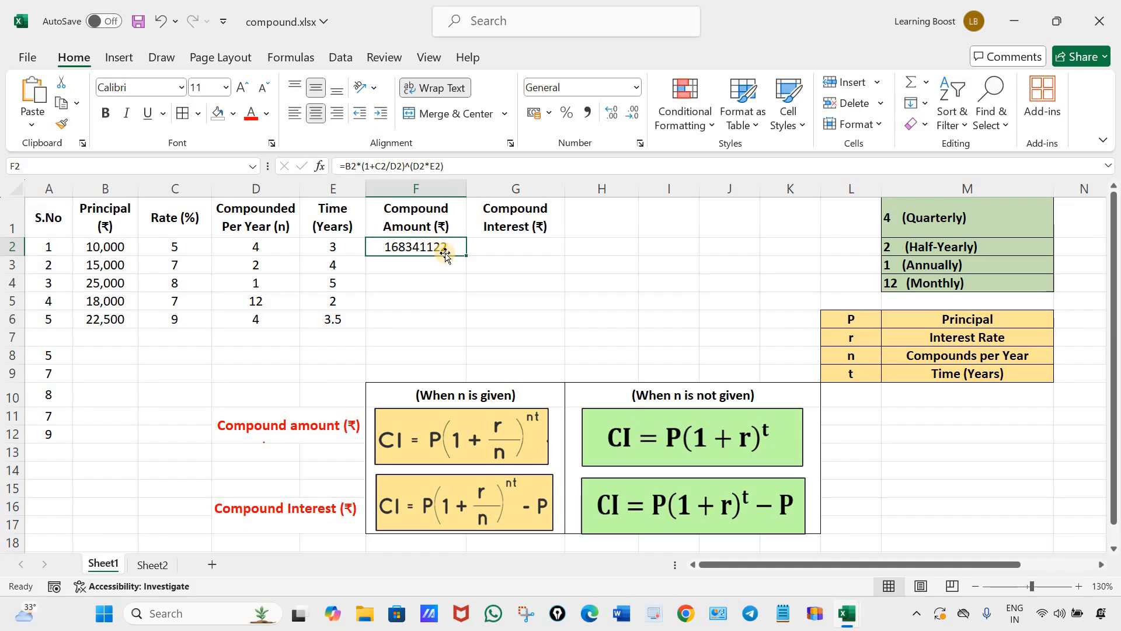
{"action": "left_click_drag", "start_coordinate": [468, 255], "coordinate": [600, 317]}
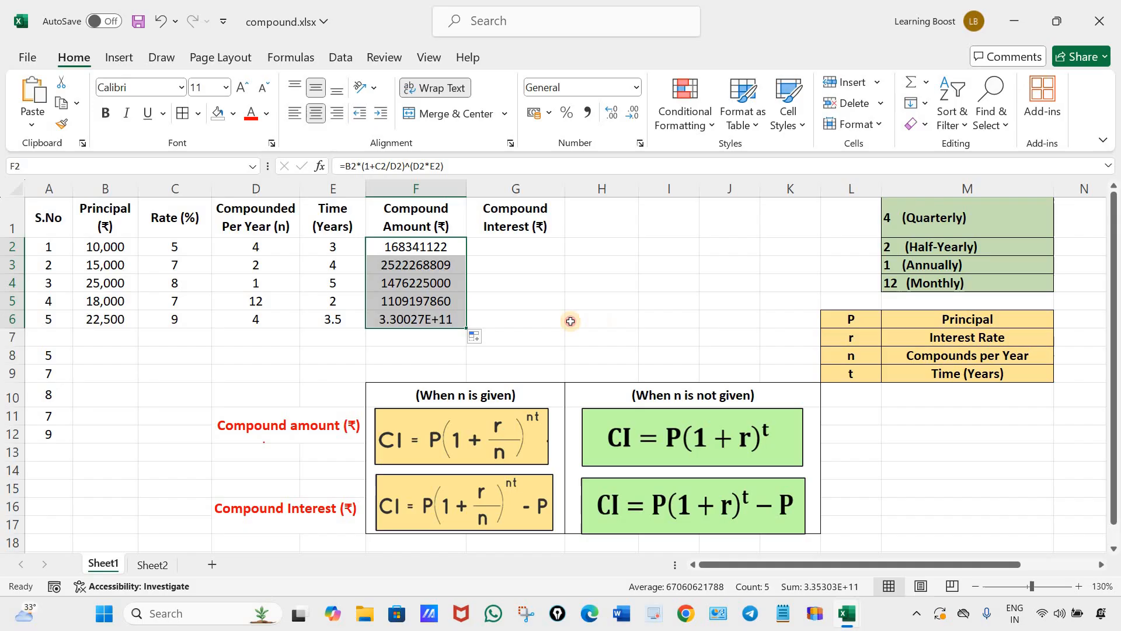
{"action": "left_click", "coordinate": [571, 319]}
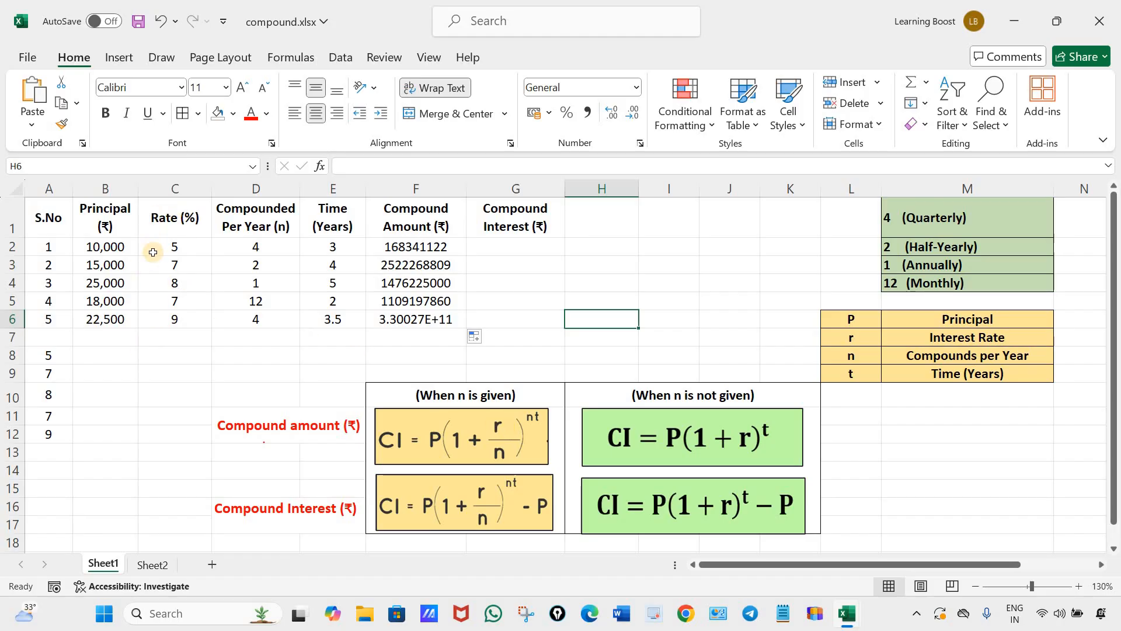
Check how the rate values in C2:C6 are entered.
{"action": "left_click", "coordinate": [188, 246]}
{"action": "left_click_drag", "start_coordinate": [189, 246], "coordinate": [182, 313]}
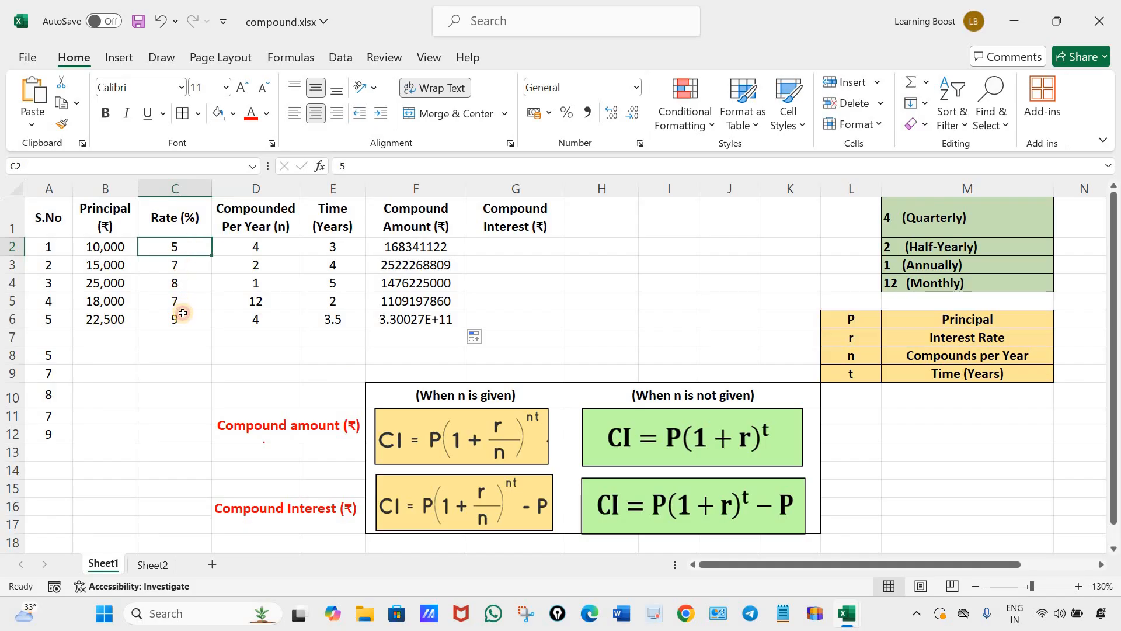
{"action": "left_click_drag", "start_coordinate": [195, 246], "coordinate": [184, 268]}
{"action": "left_click", "coordinate": [184, 268]}
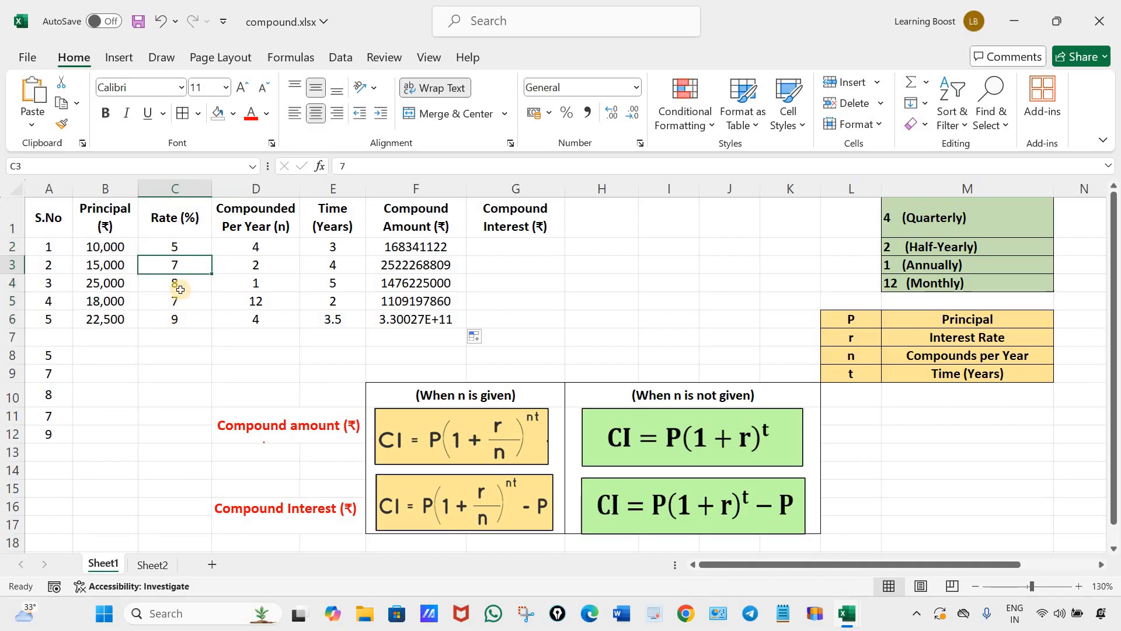
{"action": "left_click", "coordinate": [186, 284]}
{"action": "left_click", "coordinate": [178, 302]}
{"action": "left_click", "coordinate": [167, 315]}
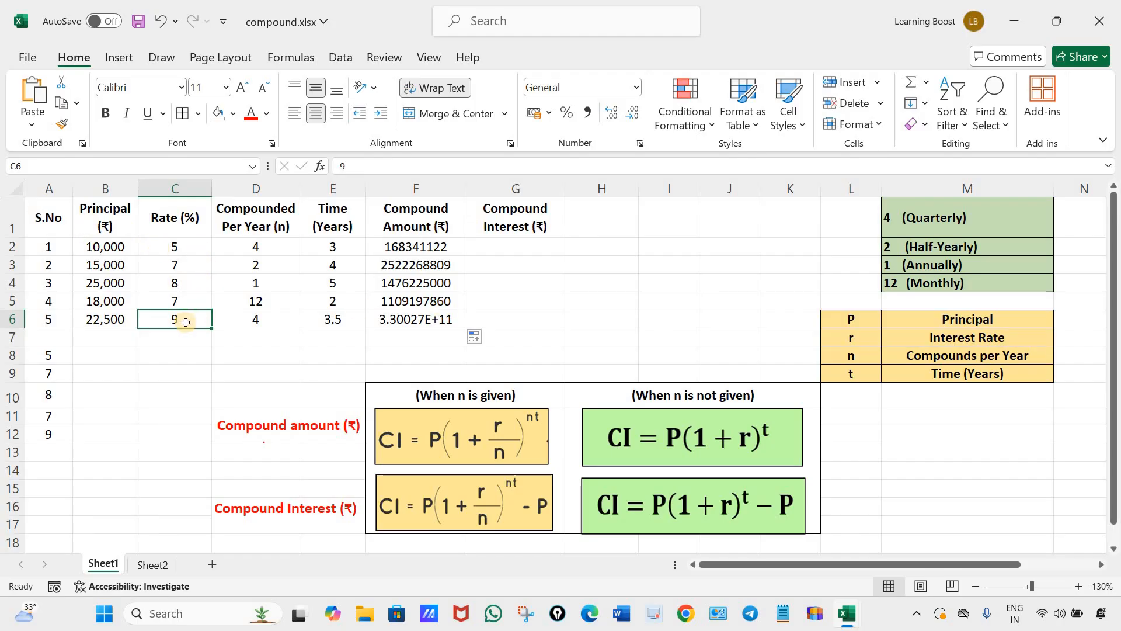
Examine the filled compound amounts in F2:F6, including the formula in F6.
{"action": "left_click_drag", "start_coordinate": [441, 246], "coordinate": [444, 319]}
{"action": "left_click", "coordinate": [528, 314]}
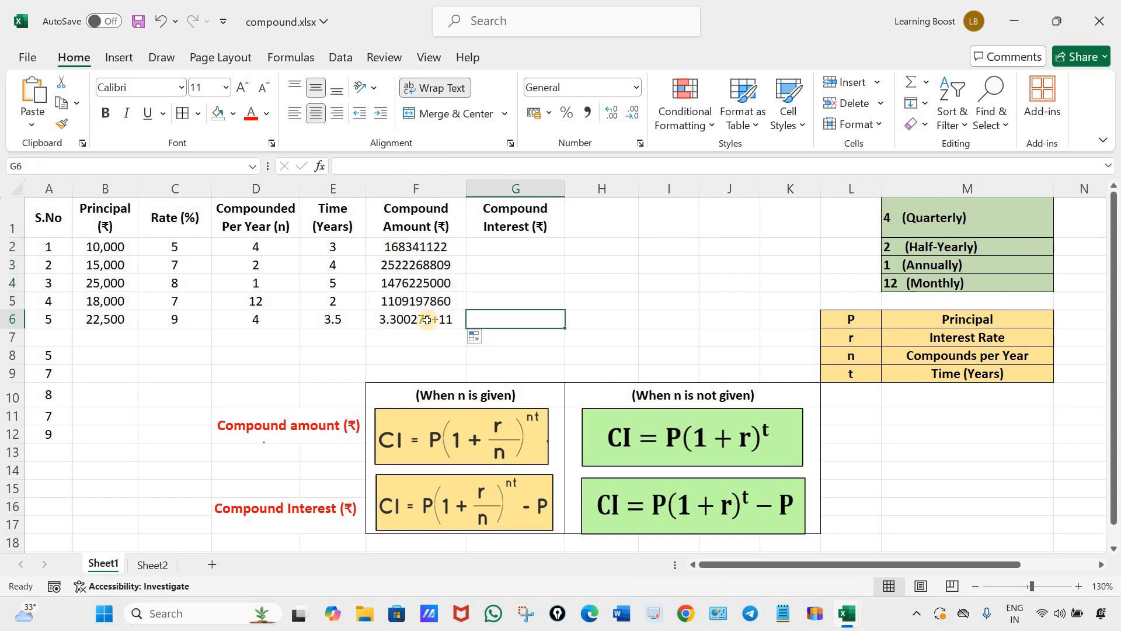
{"action": "left_click", "coordinate": [429, 326]}
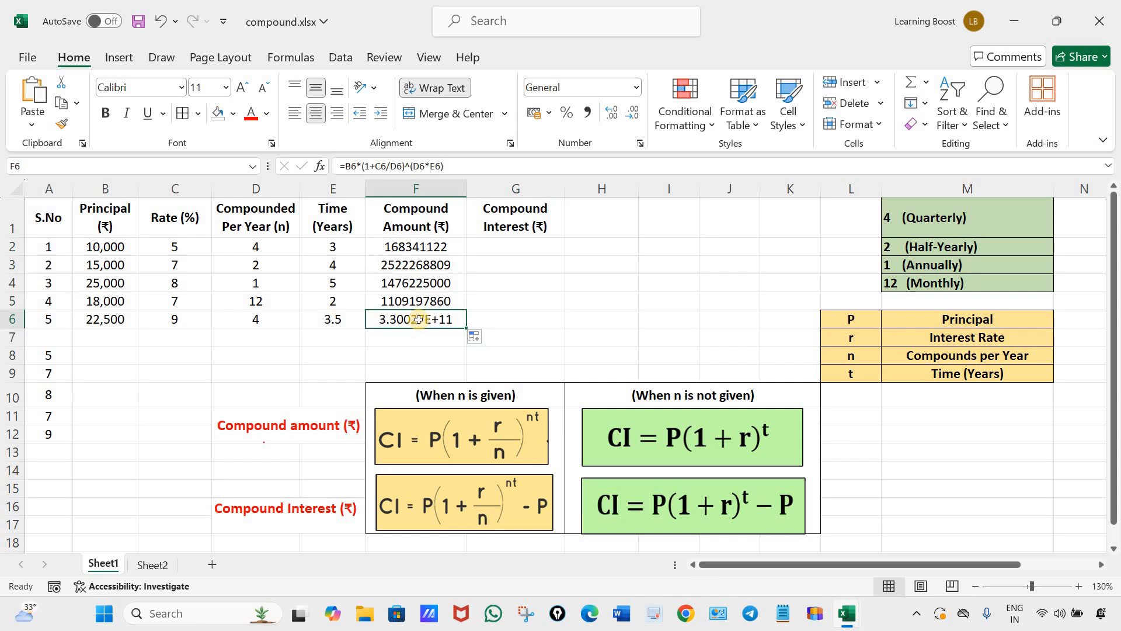
{"action": "left_click_drag", "start_coordinate": [416, 248], "coordinate": [423, 340]}
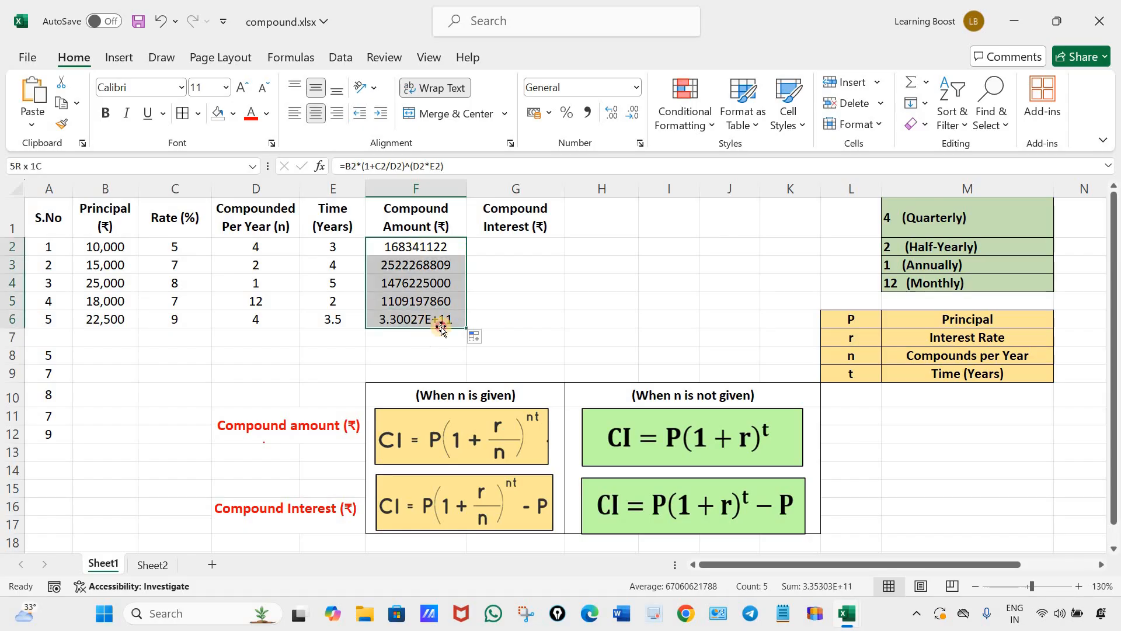
{"action": "left_click", "coordinate": [423, 339]}
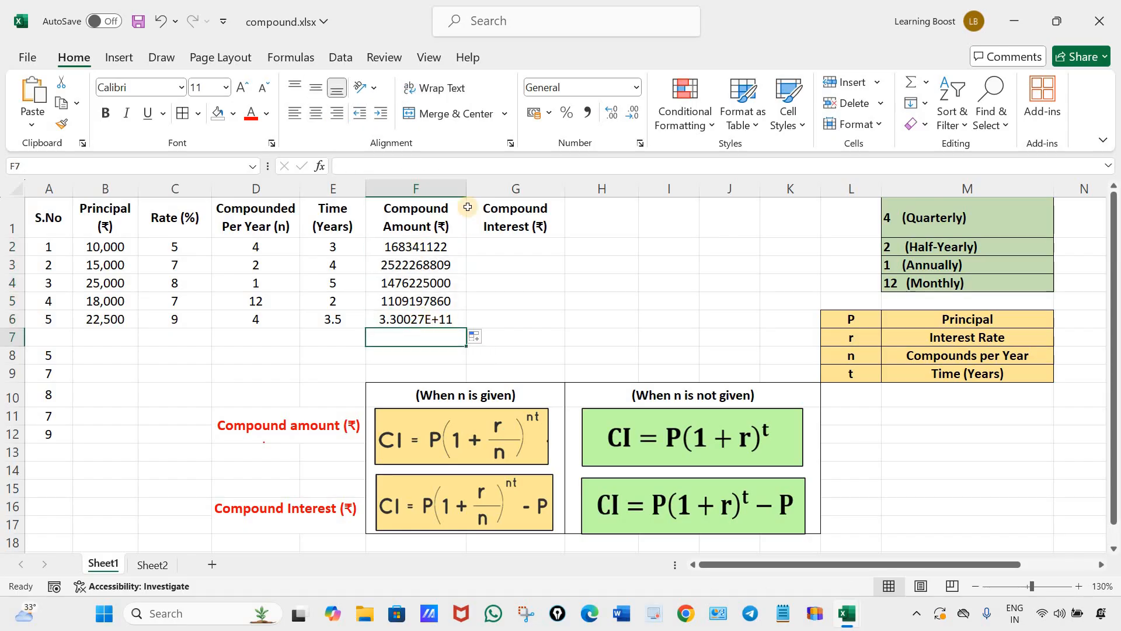
Make the Compound Amount column moderately wider, trying the Number format on F6 and undoing it.
{"action": "left_click_drag", "start_coordinate": [467, 188], "coordinate": [558, 189]}
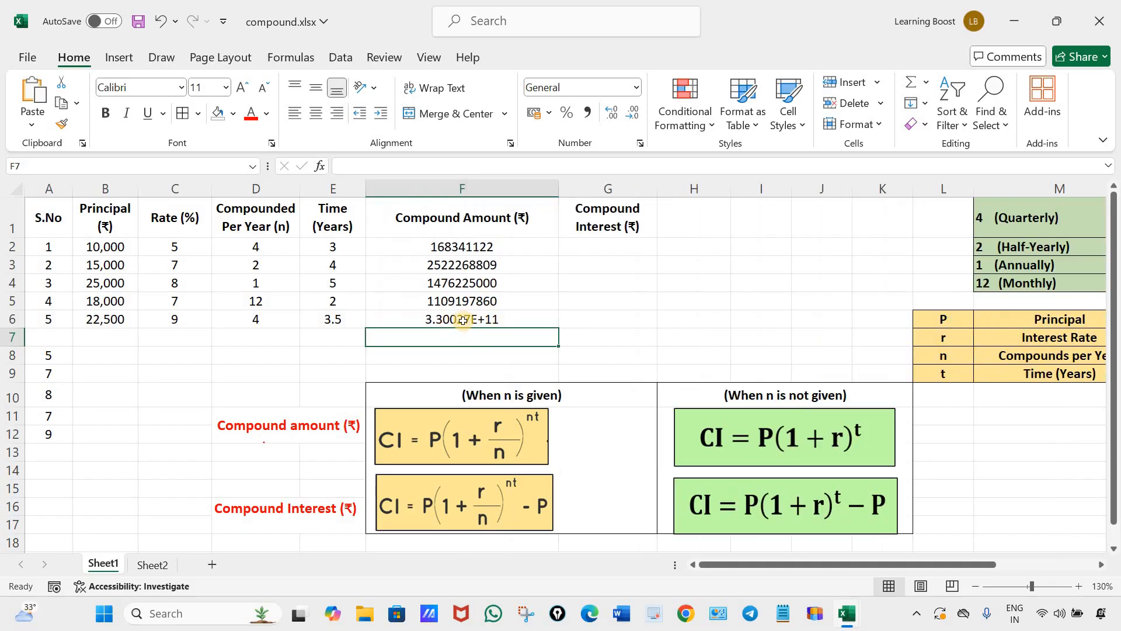
{"action": "left_click", "coordinate": [508, 318]}
{"action": "left_click", "coordinate": [636, 87]}
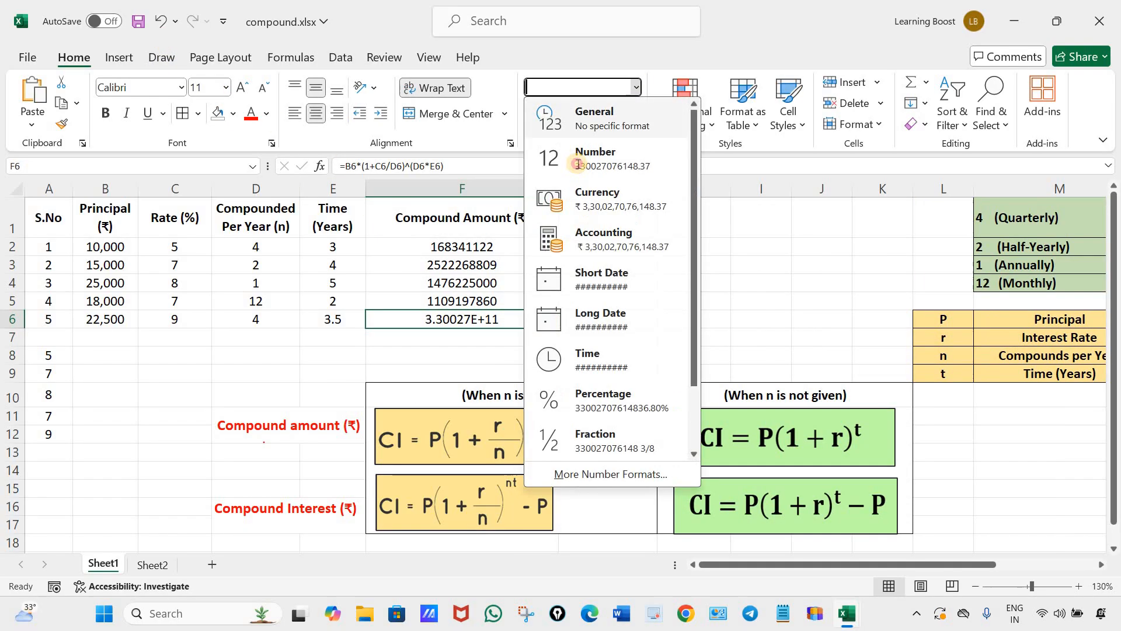
{"action": "left_click", "coordinate": [578, 153]}
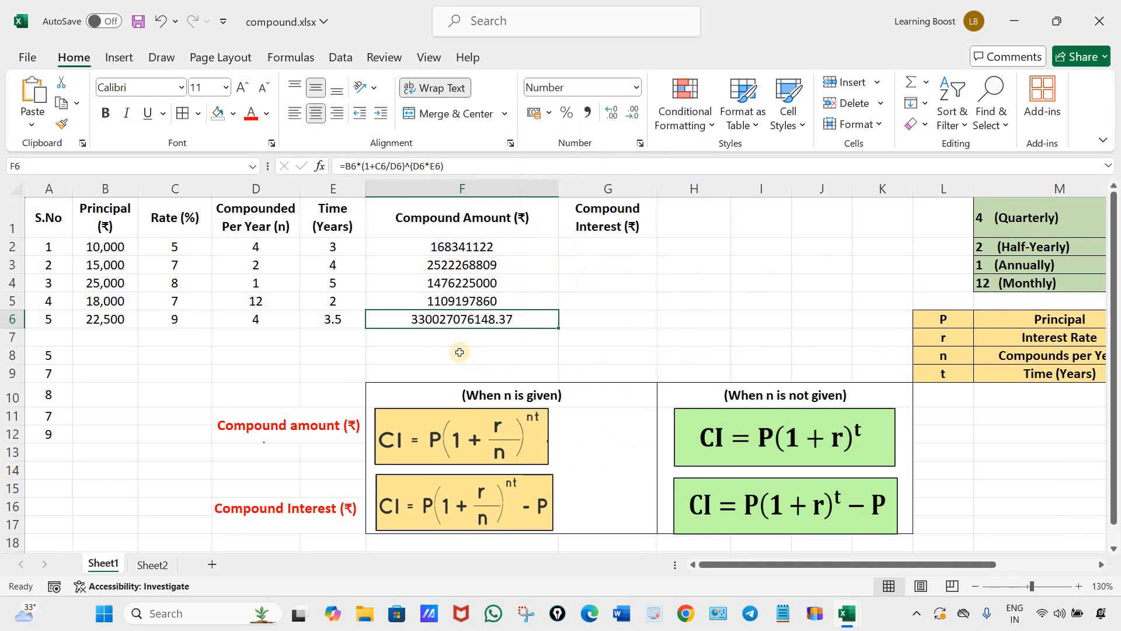
{"action": "left_click", "coordinate": [160, 22]}
{"action": "left_click_drag", "start_coordinate": [557, 192], "coordinate": [520, 191]}
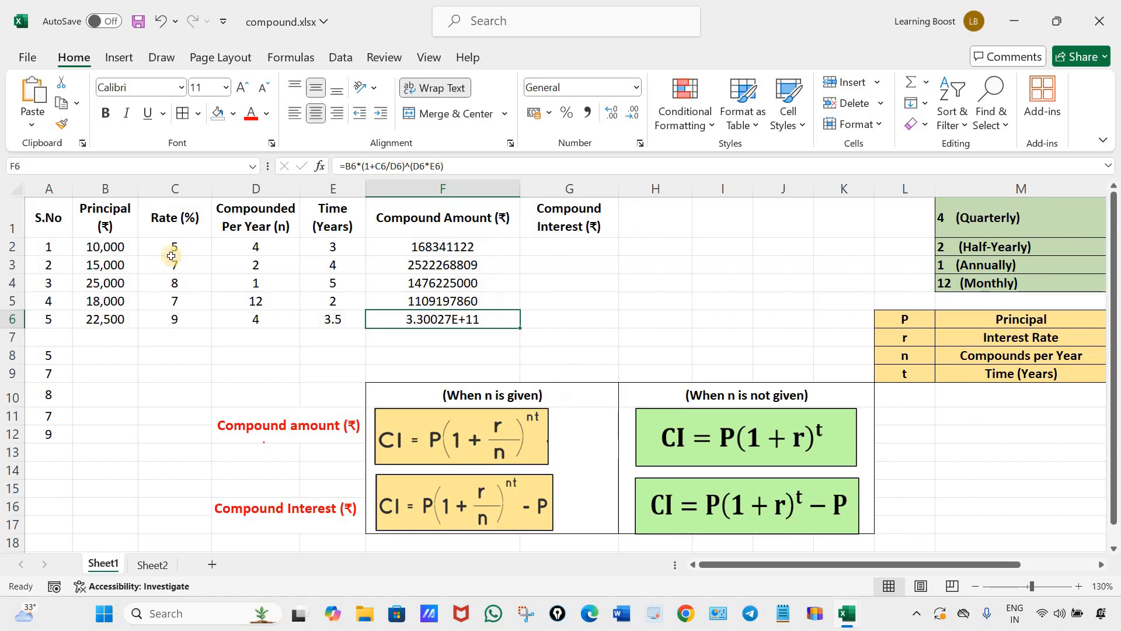
Divide the rate by 100 in the F2 compound amount formula, making it =B2*(1+C2/100/D2)^(D2*E2).
{"action": "left_click_drag", "start_coordinate": [175, 246], "coordinate": [181, 321]}
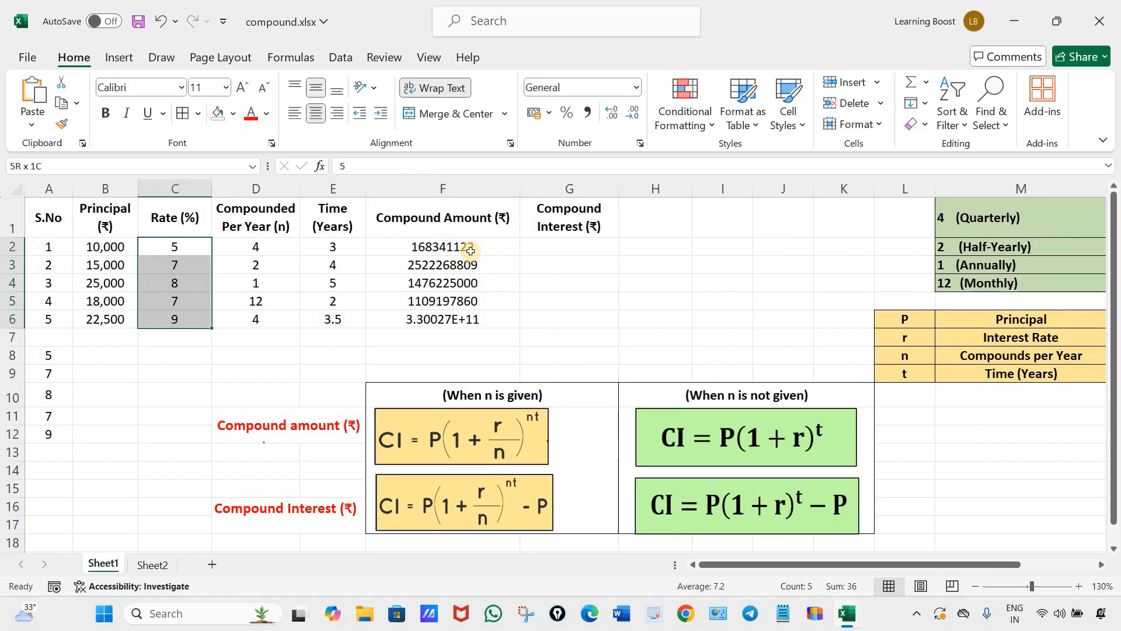
{"action": "left_click", "coordinate": [481, 247]}
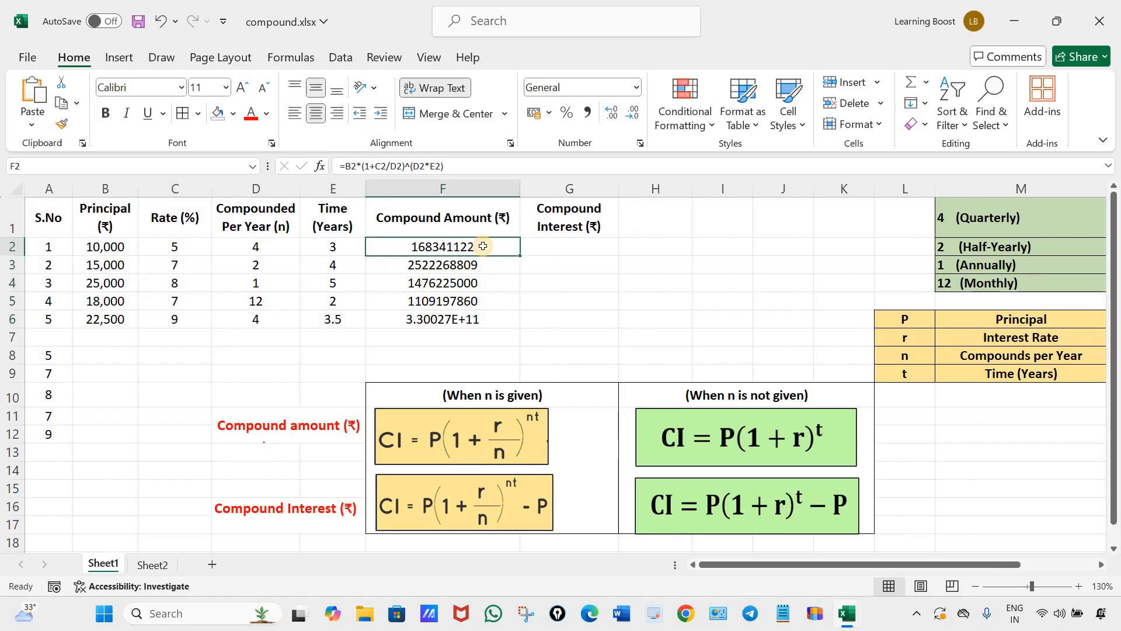
{"action": "double_click", "coordinate": [480, 247]}
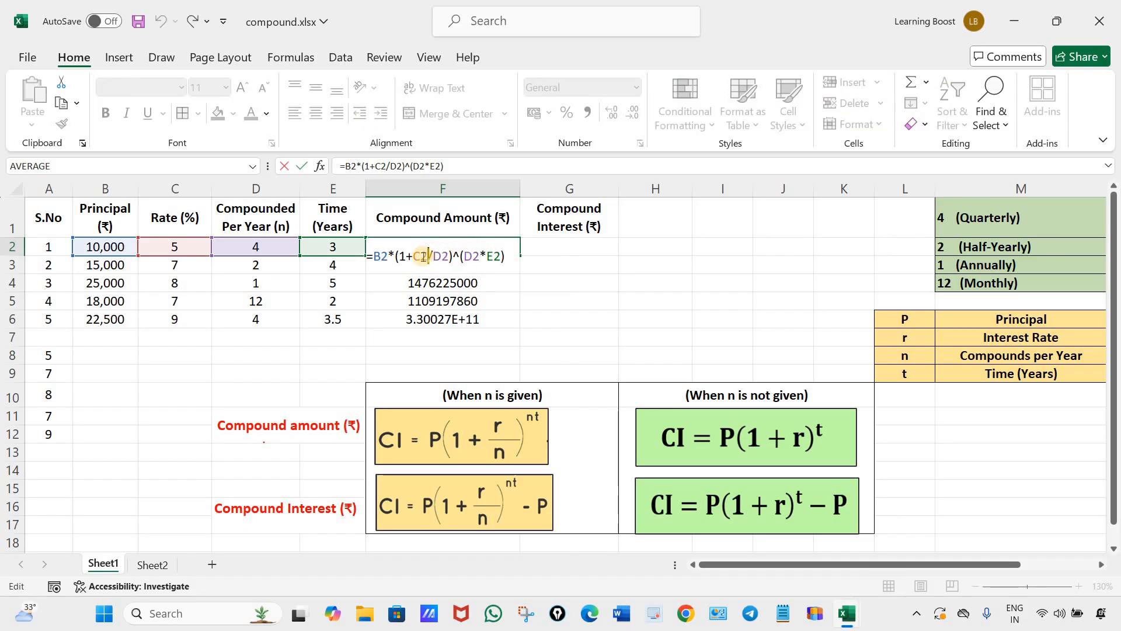
{"action": "left_click_drag", "start_coordinate": [428, 255], "coordinate": [414, 255]}
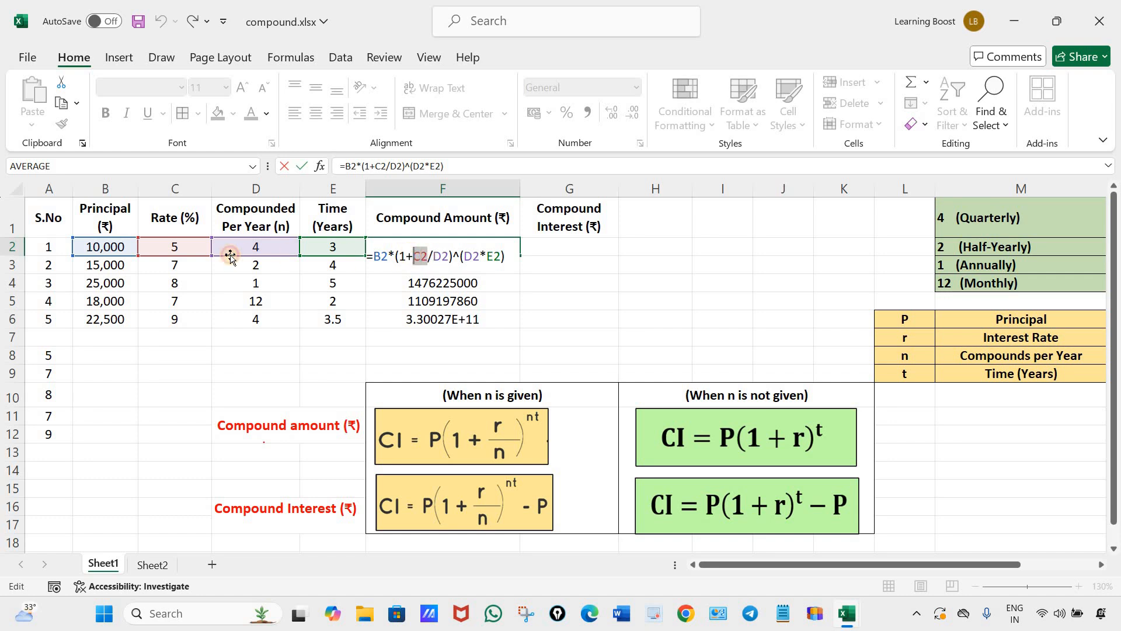
{"action": "left_click", "coordinate": [177, 248]}
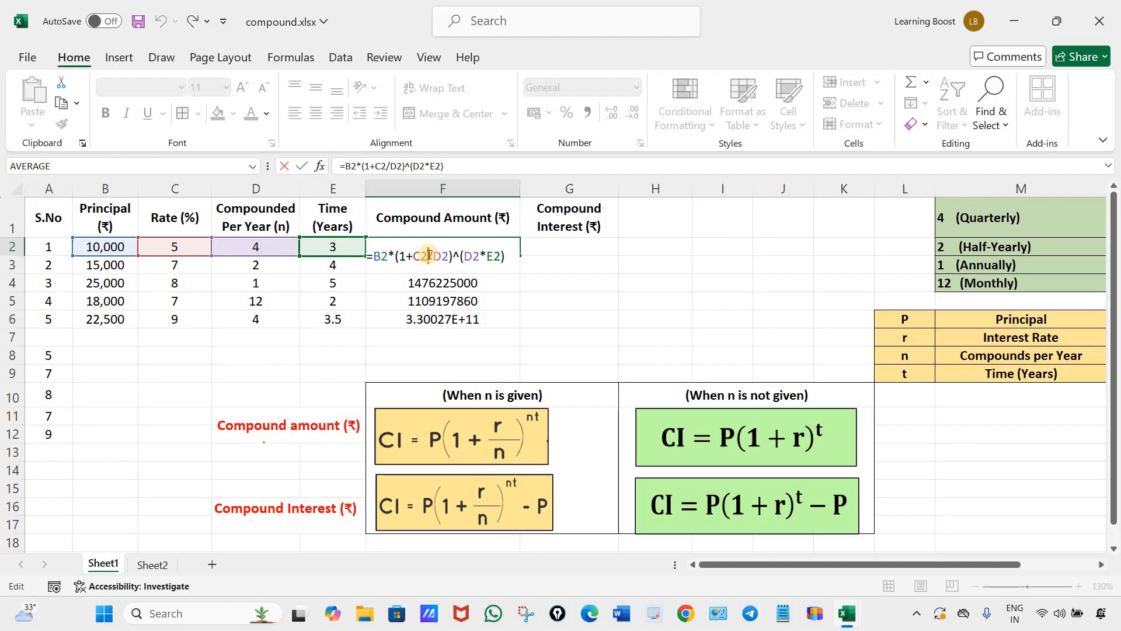
{"action": "type", "text": "/"}
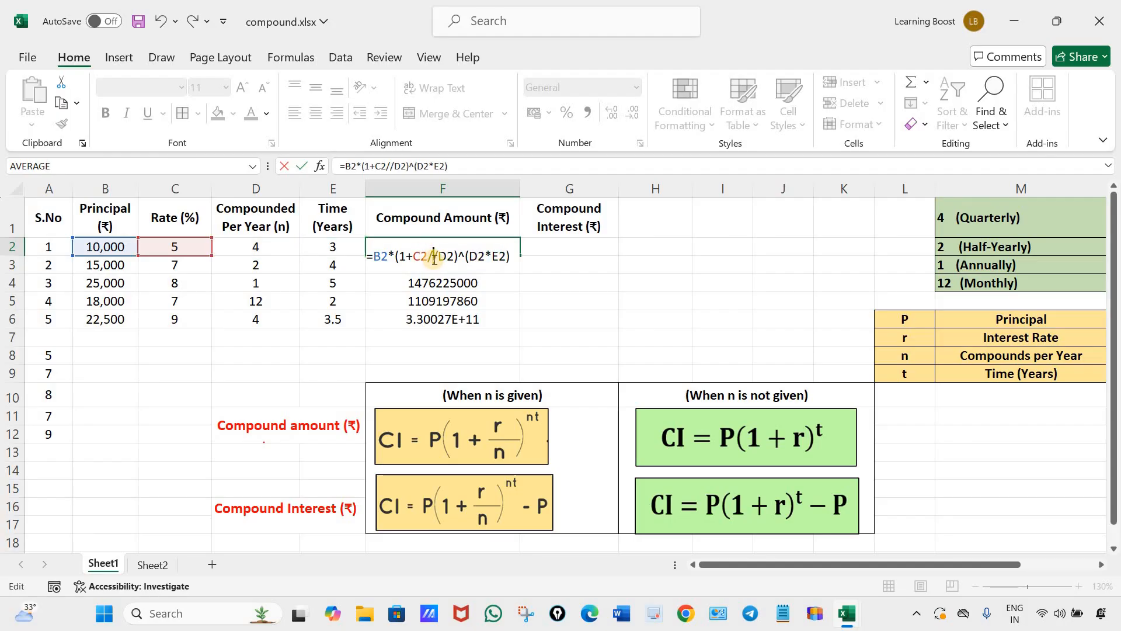
{"action": "type", "text": "100"}
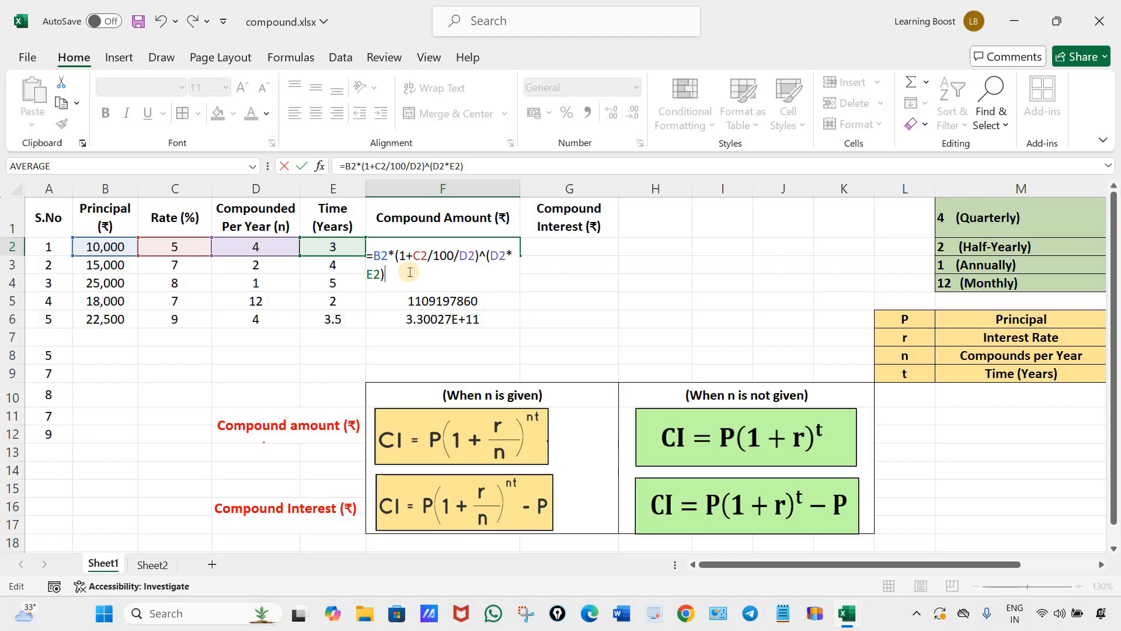
{"action": "key", "text": "Return"}
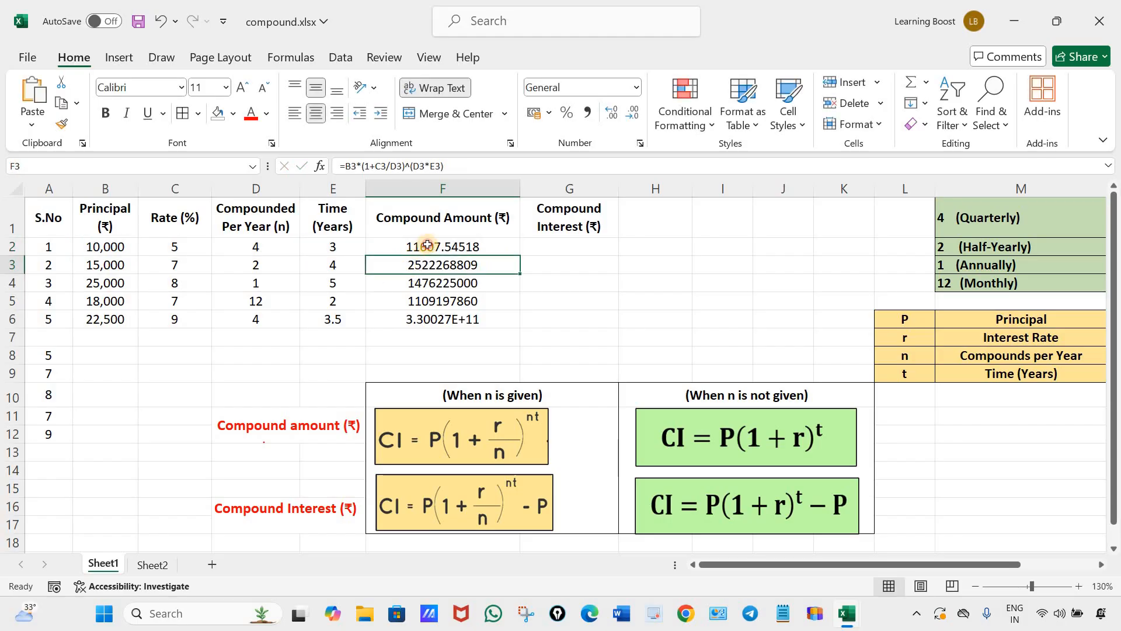
Fill the corrected compound amount formula from F2 down through F6.
{"action": "left_click", "coordinate": [508, 250]}
{"action": "left_click_drag", "start_coordinate": [522, 258], "coordinate": [578, 315]}
{"action": "left_click", "coordinate": [578, 314]}
{"action": "left_click_drag", "start_coordinate": [467, 248], "coordinate": [465, 318]}
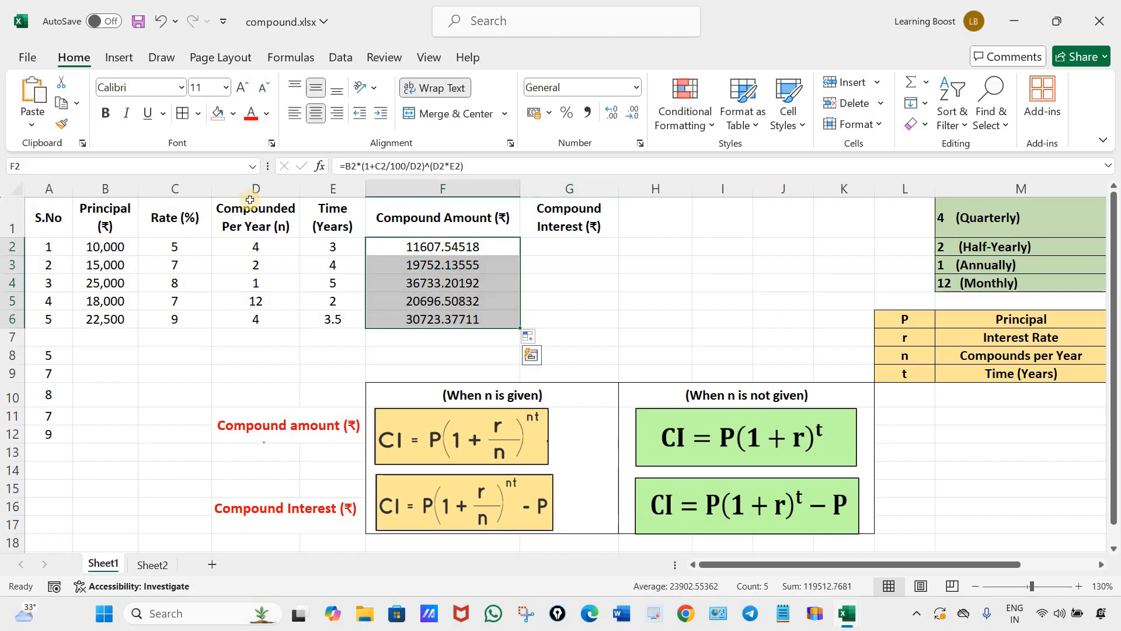
{"action": "left_click", "coordinate": [567, 302]}
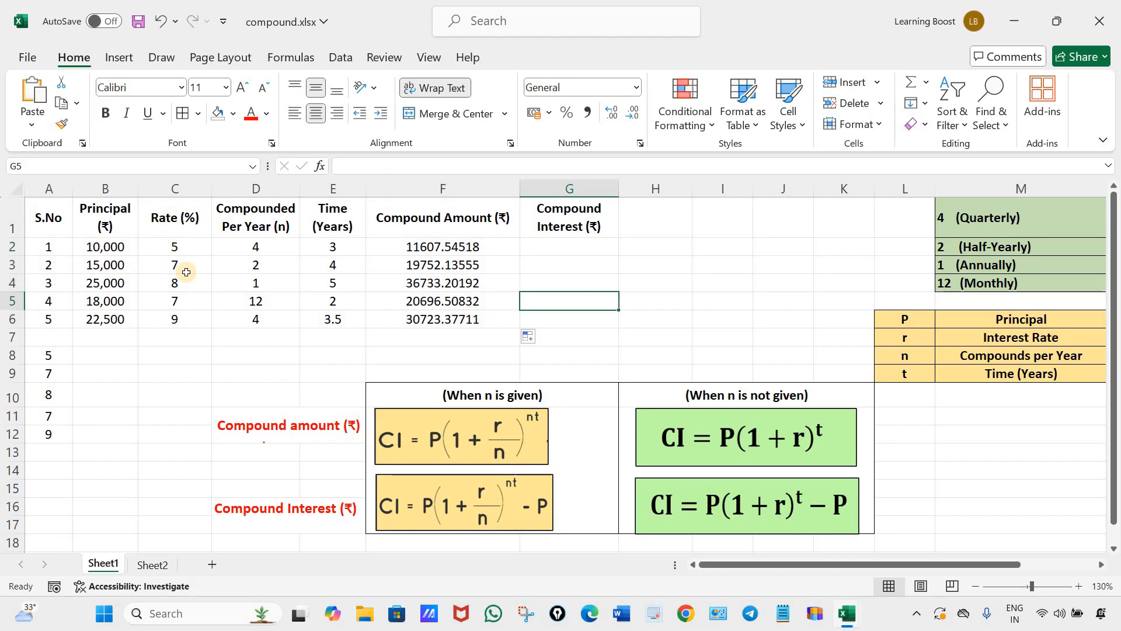
Examine the rates in C2:C6, the F2 formula's terms and the amounts in F2:F6 against the compound amount formula.
{"action": "left_click_drag", "start_coordinate": [177, 247], "coordinate": [172, 320]}
{"action": "left_click", "coordinate": [195, 248]}
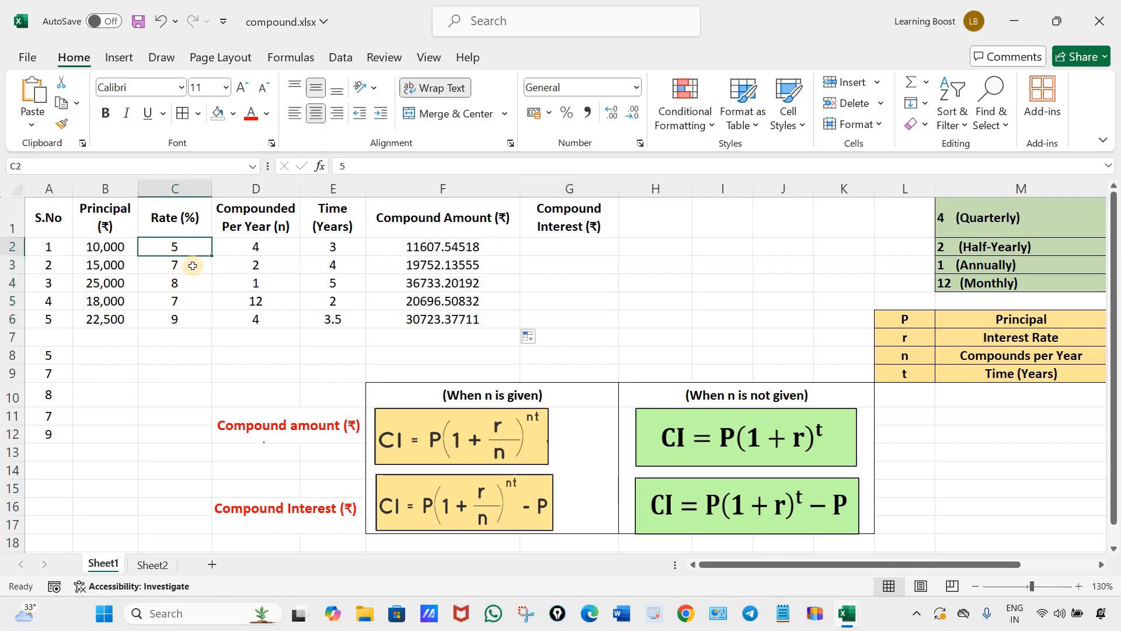
{"action": "left_click", "coordinate": [507, 247]}
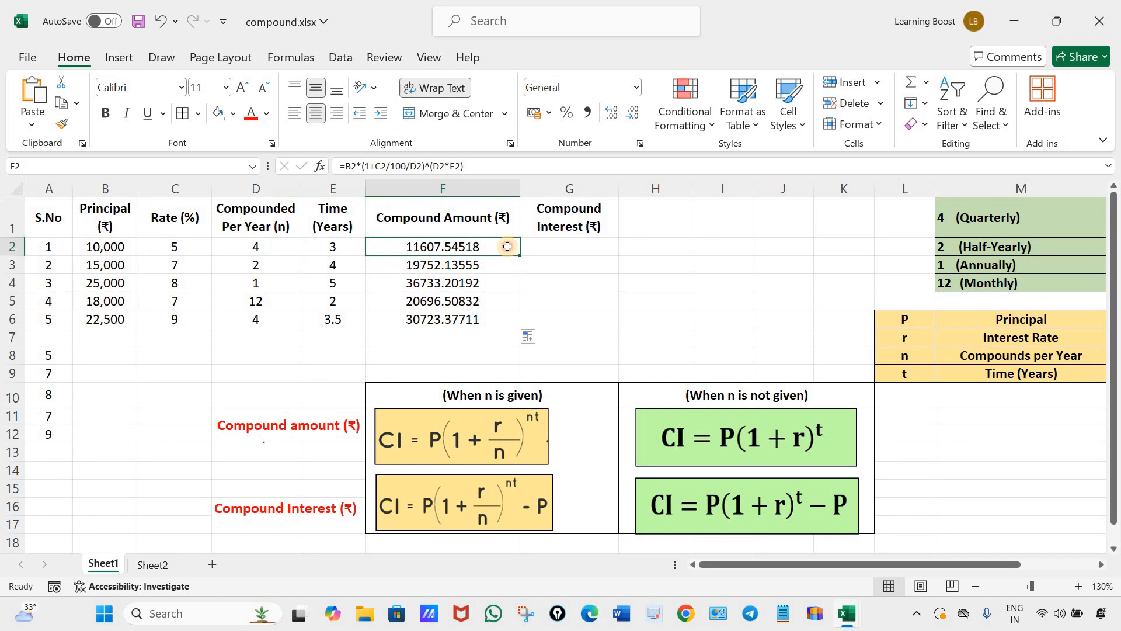
{"action": "double_click", "coordinate": [442, 251]}
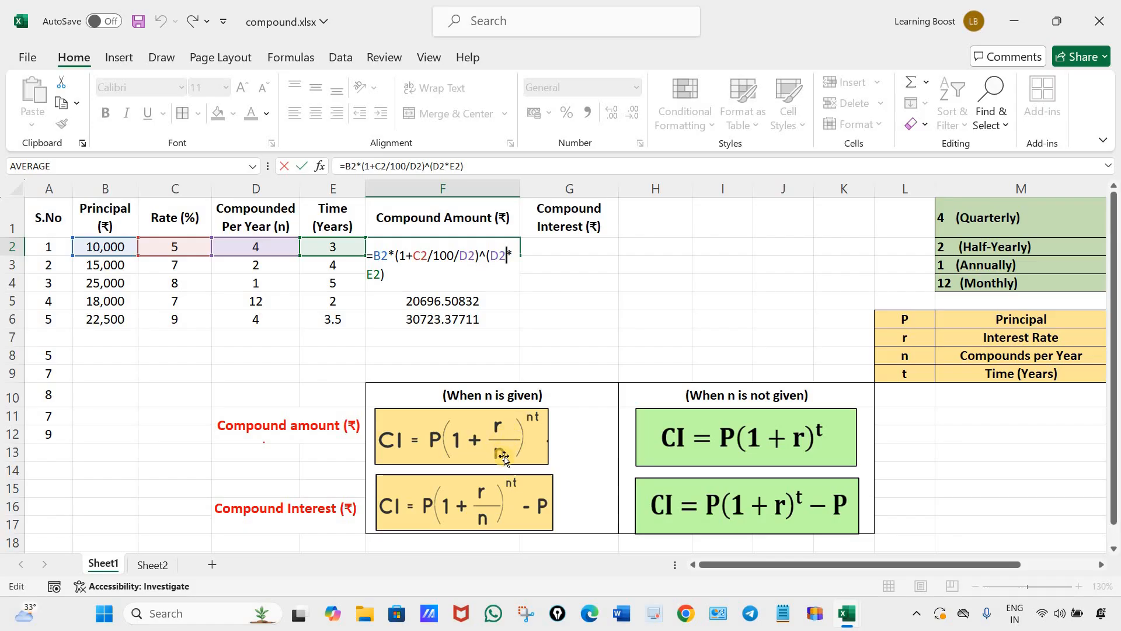
{"action": "left_click", "coordinate": [404, 283]}
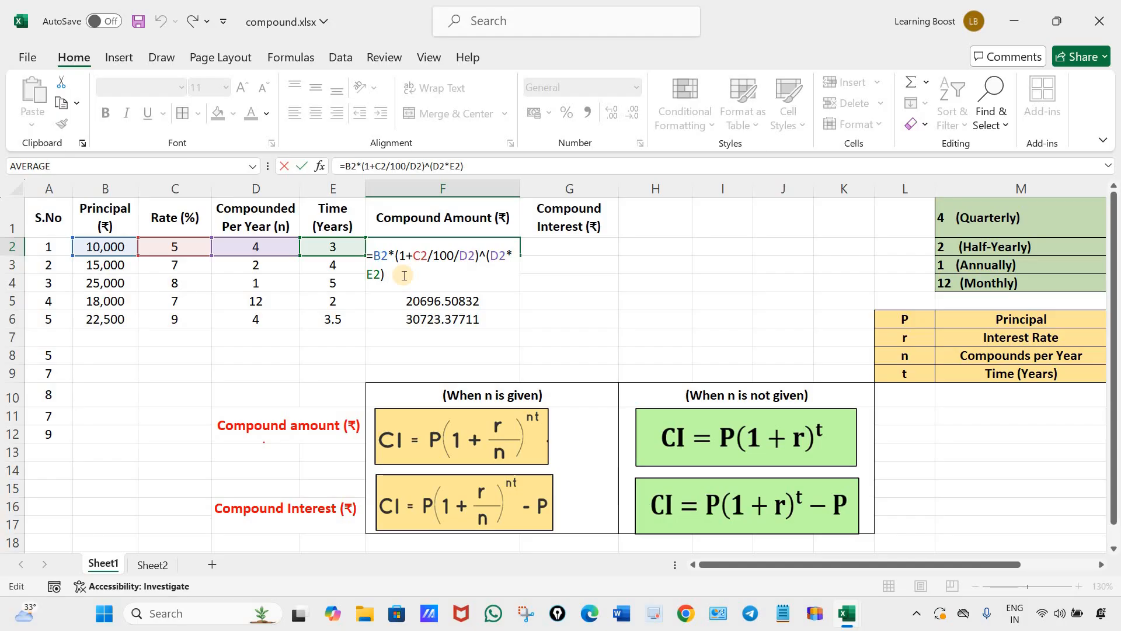
{"action": "key", "text": "Return"}
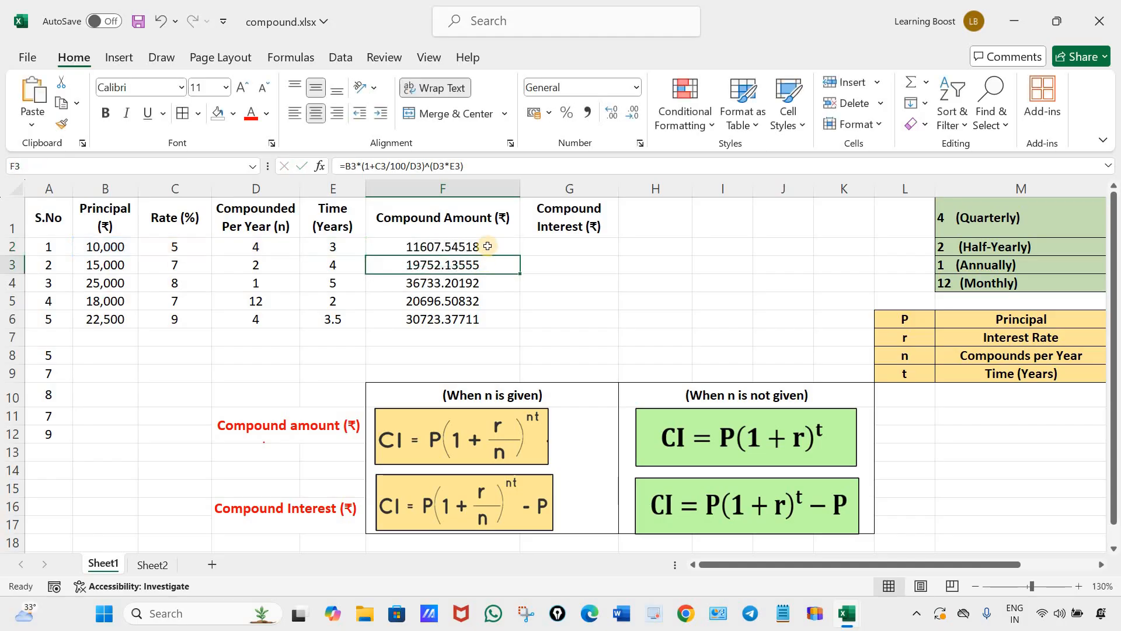
{"action": "left_click", "coordinate": [534, 336]}
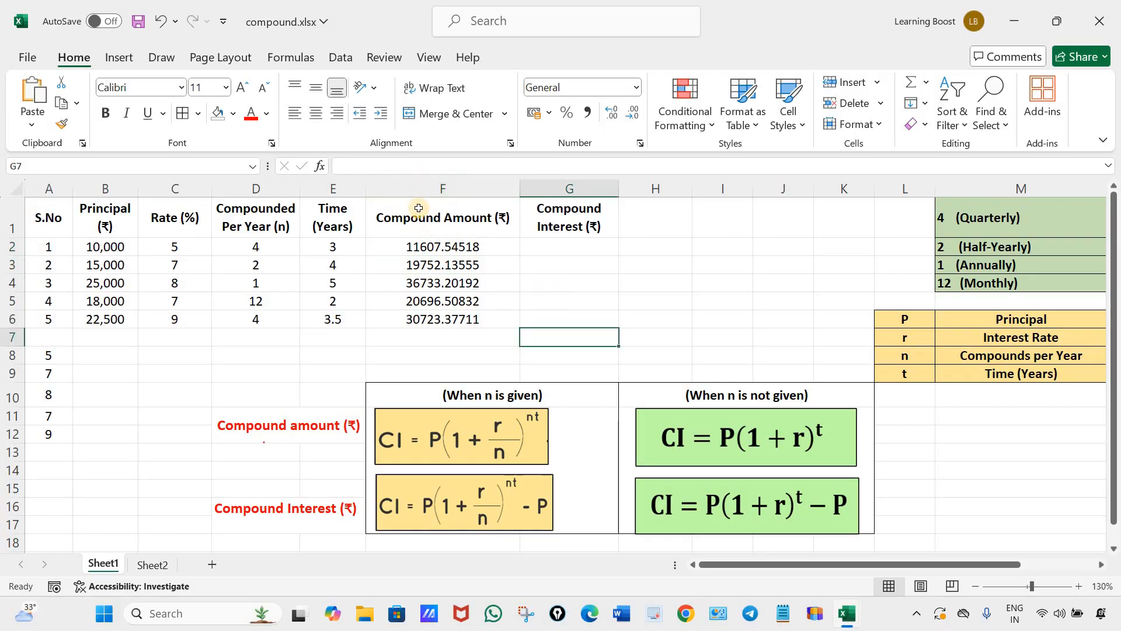
{"action": "left_click_drag", "start_coordinate": [452, 243], "coordinate": [445, 304]}
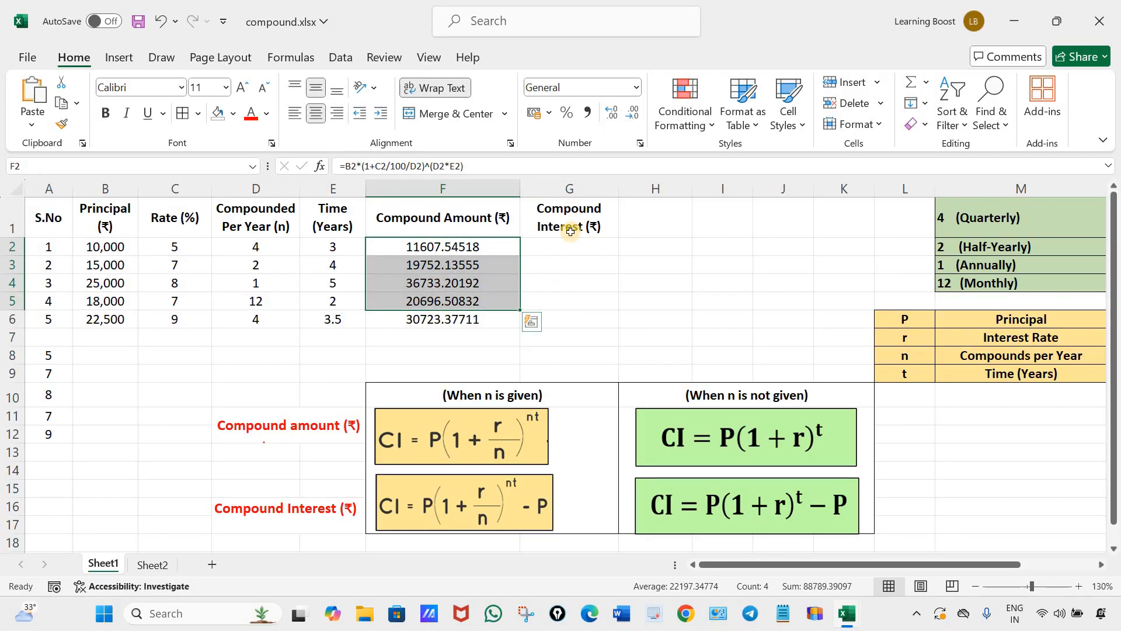
{"action": "left_click_drag", "start_coordinate": [571, 245], "coordinate": [575, 331]}
{"action": "left_click", "coordinate": [543, 337]}
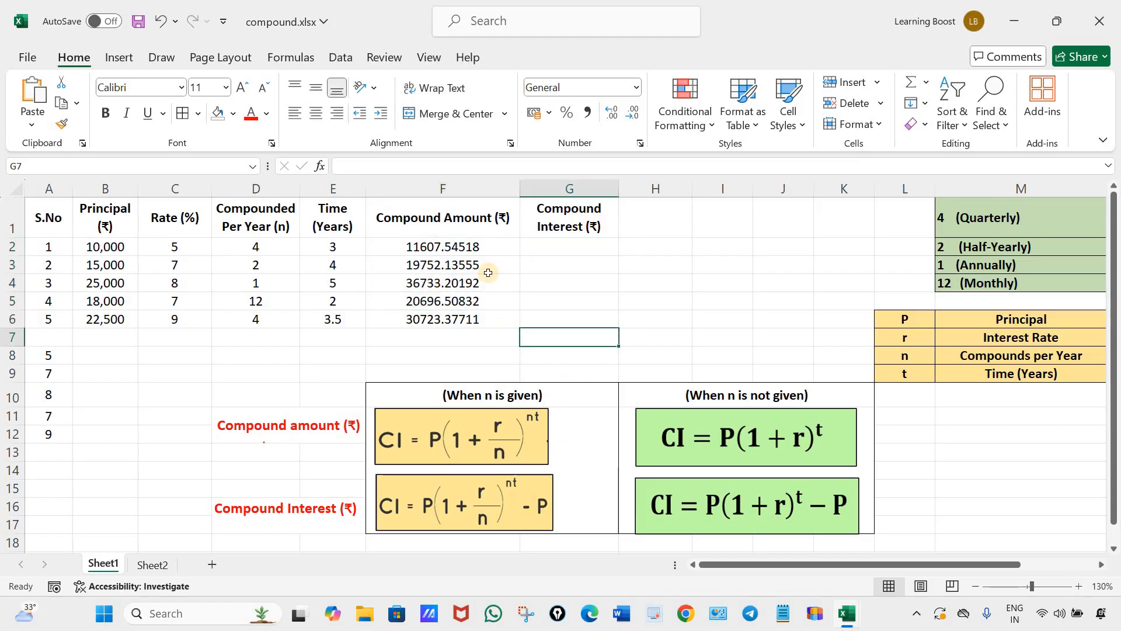
{"action": "double_click", "coordinate": [474, 246]}
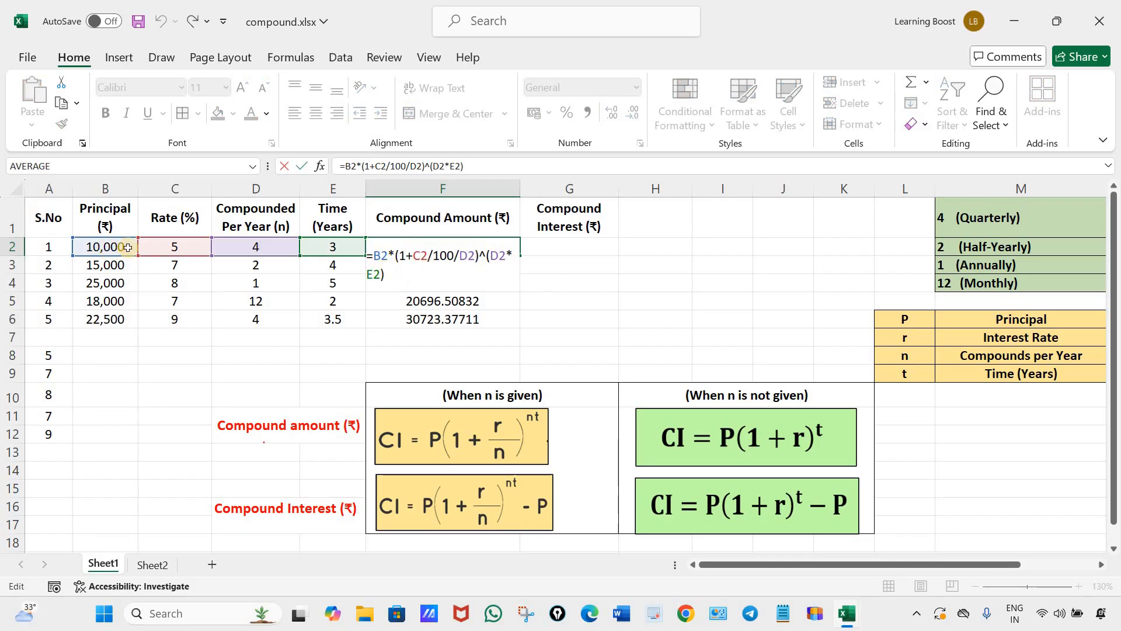
{"action": "left_click", "coordinate": [557, 244]}
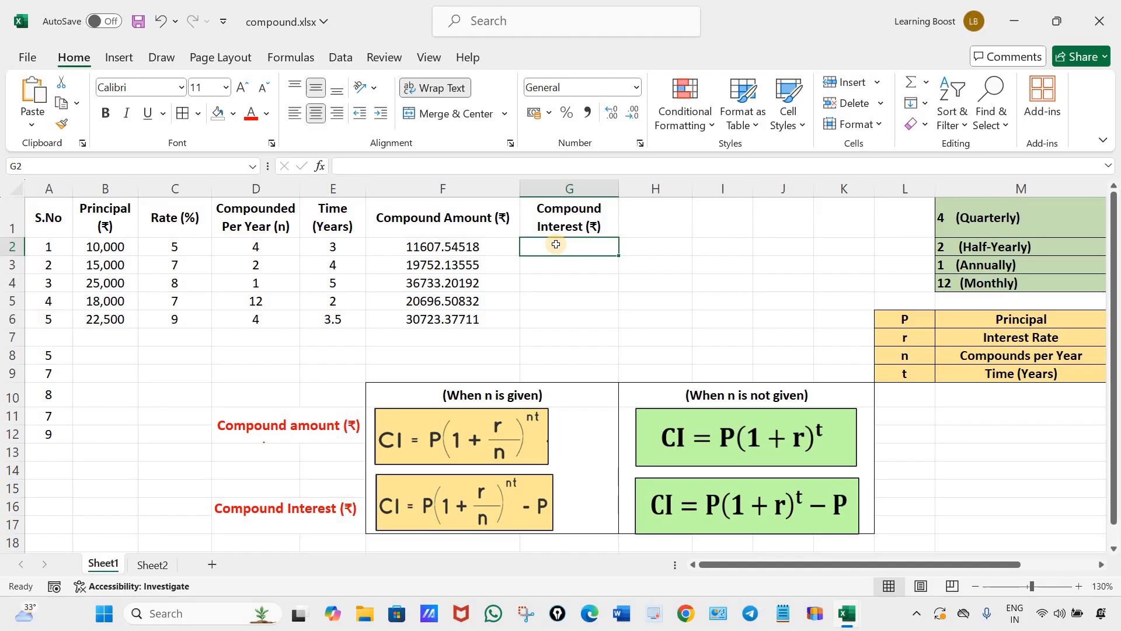
{"action": "type", "text": "="}
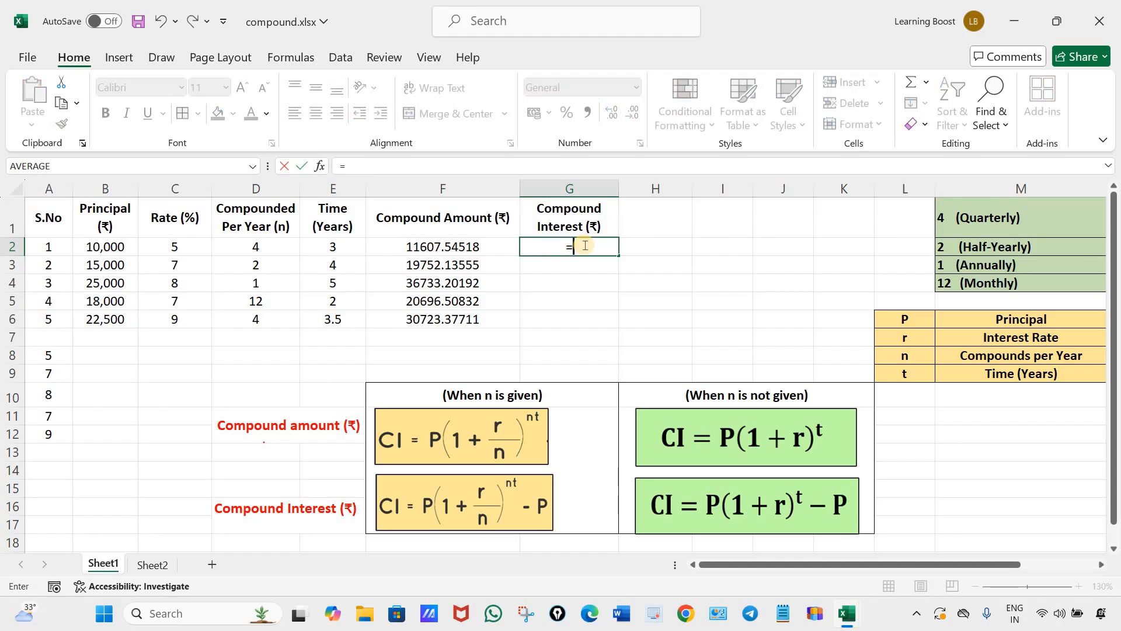
{"action": "left_click", "coordinate": [492, 247]}
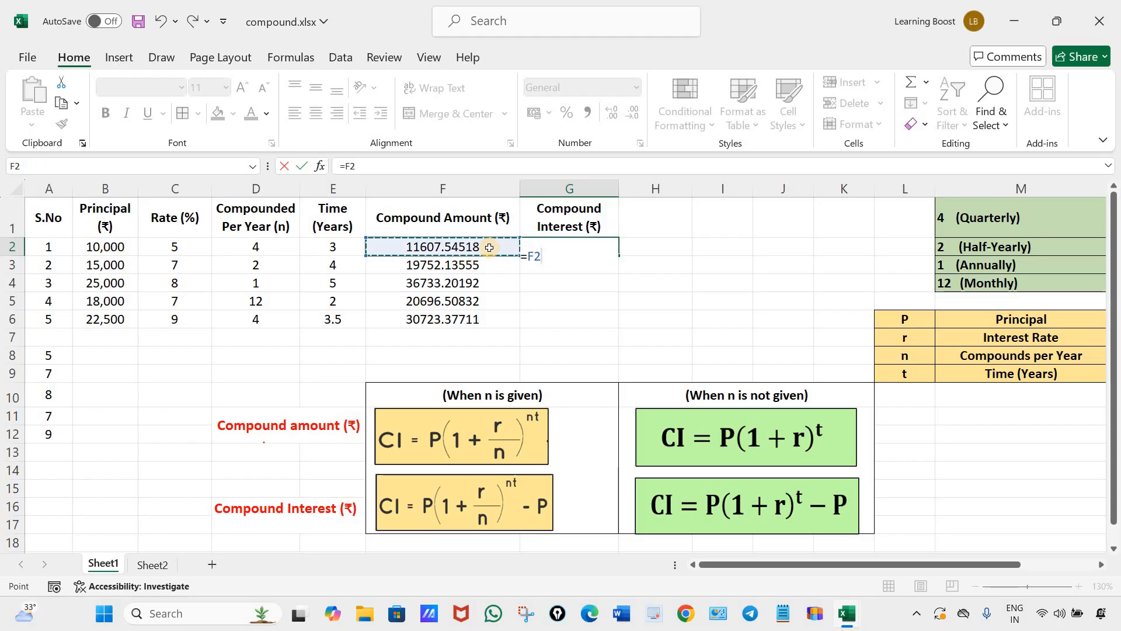
{"action": "key", "text": "BackSpace"}
{"action": "key", "text": "BackSpace"}
{"action": "key", "text": "Escape"}
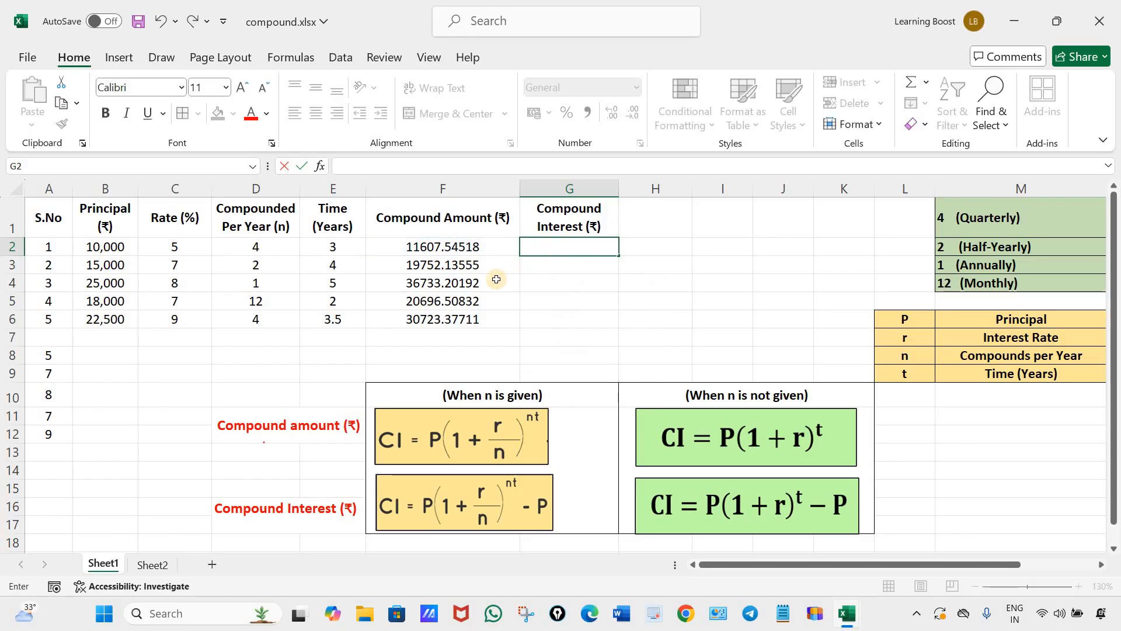
Check the F2 formula as a reference and start the compound interest formula in G2 with =B2*(1+C2/100/D2)^.
{"action": "double_click", "coordinate": [474, 252]}
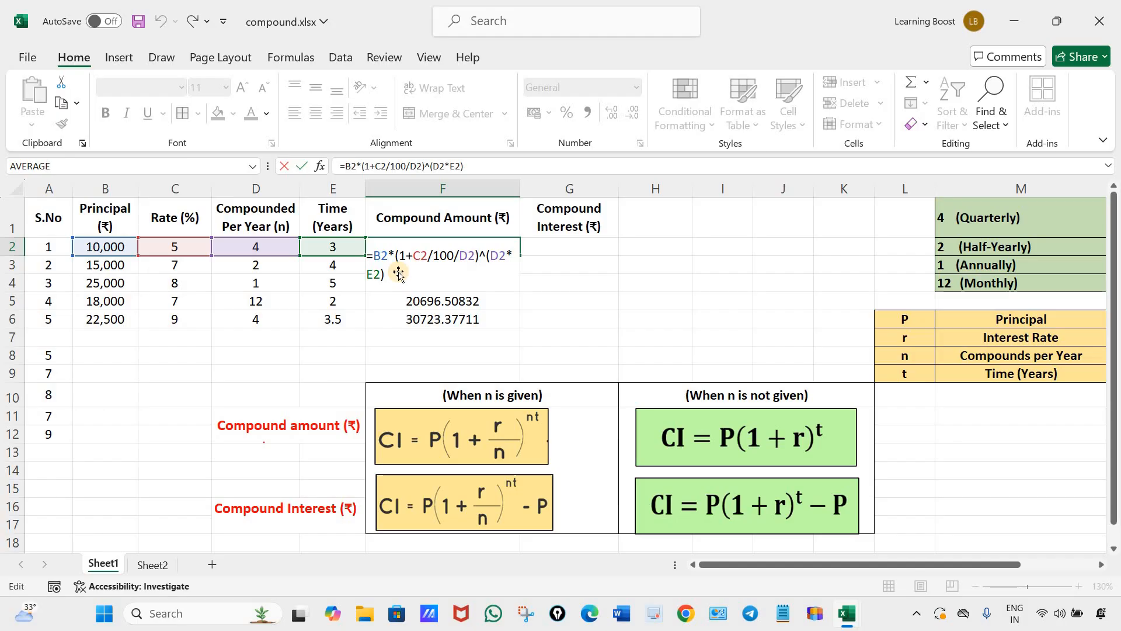
{"action": "key", "text": "Return"}
{"action": "left_click", "coordinate": [543, 243]}
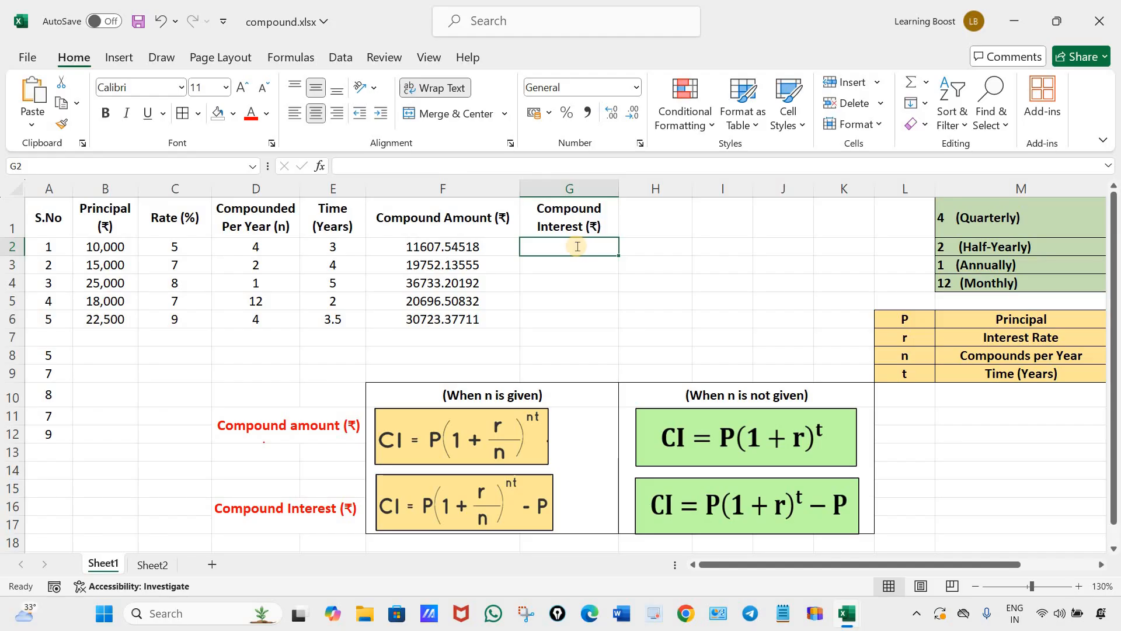
{"action": "type", "text": "="}
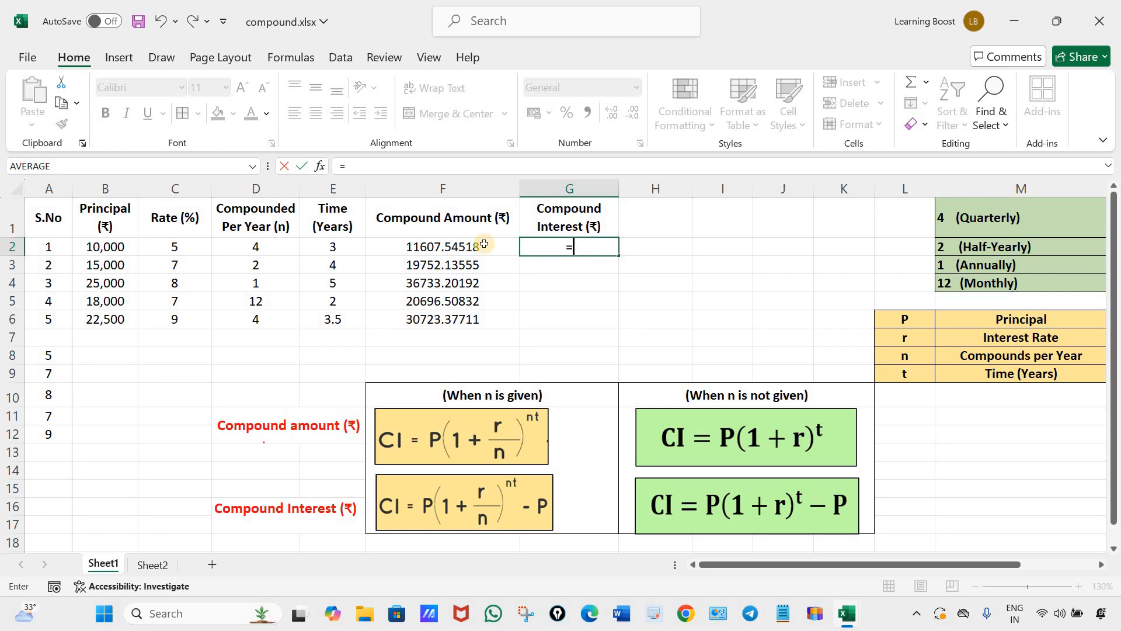
{"action": "left_click", "coordinate": [111, 247]}
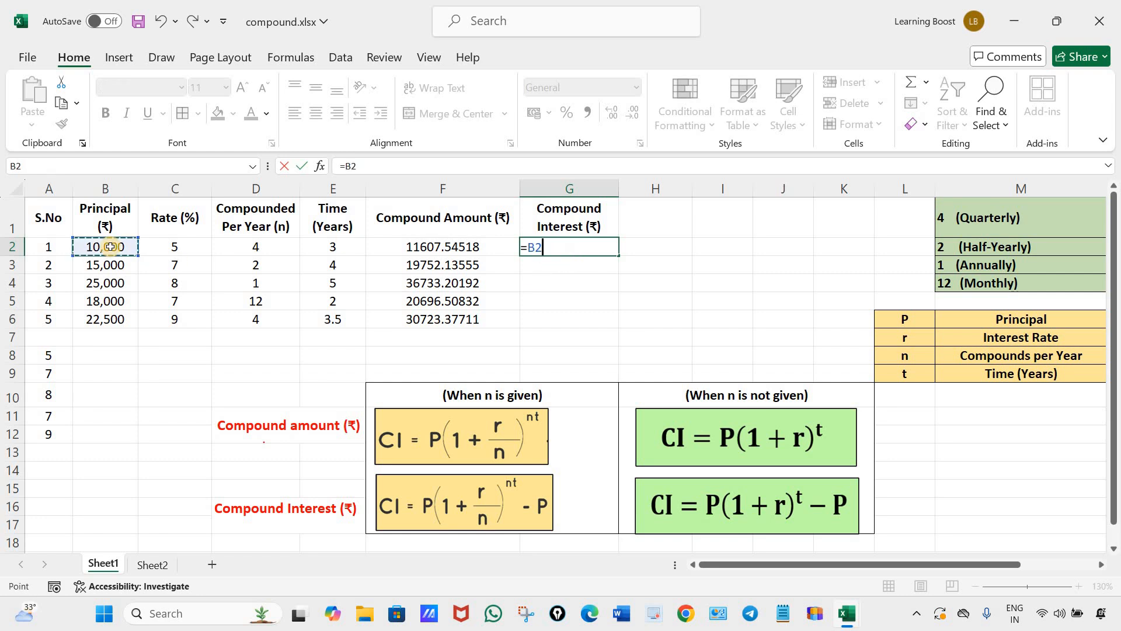
{"action": "type", "text": "*"}
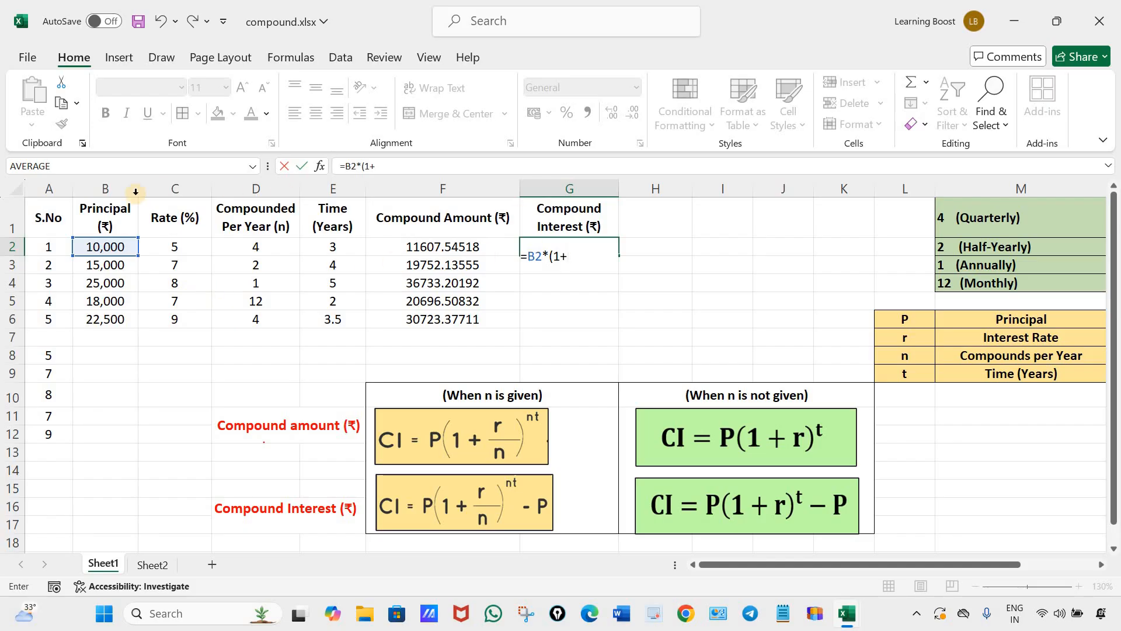
{"action": "left_click", "coordinate": [181, 247]}
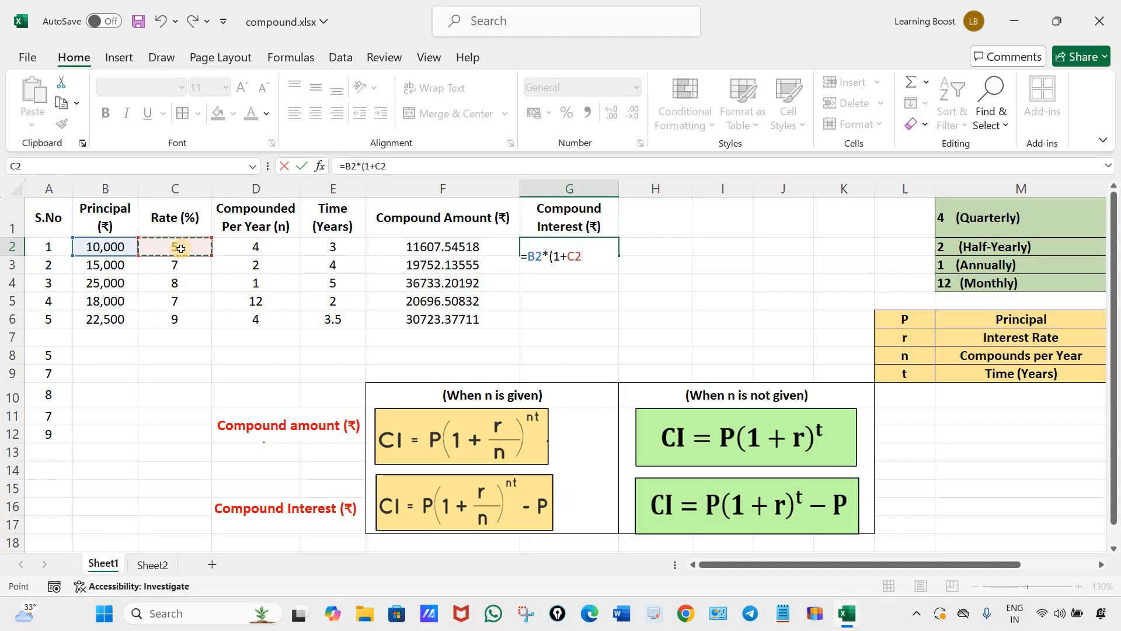
{"action": "type", "text": "/100/"}
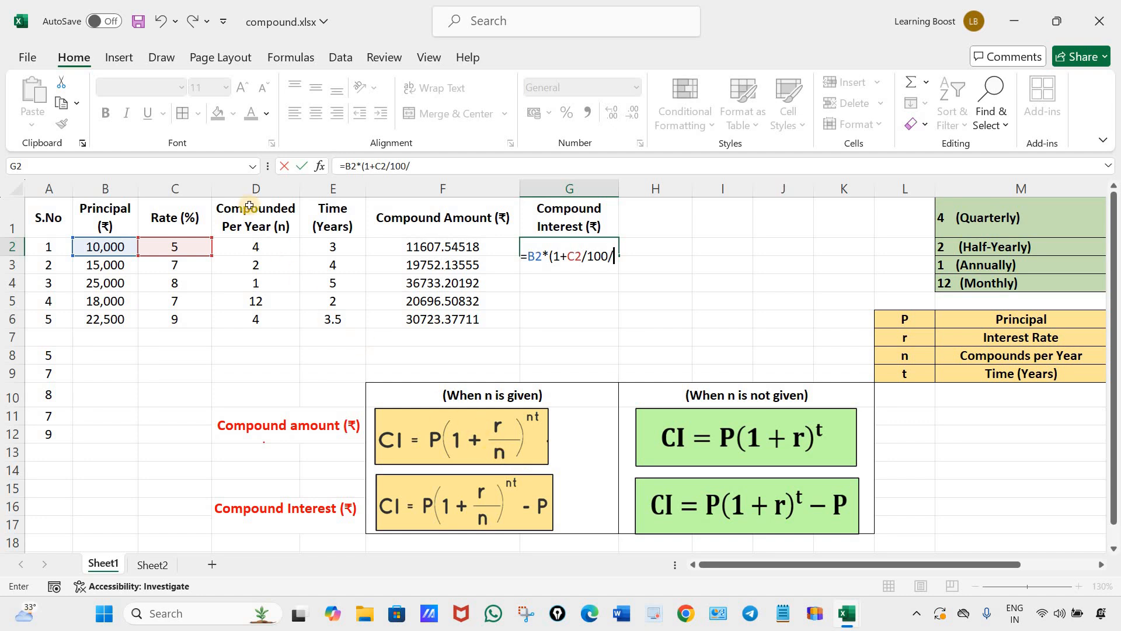
{"action": "left_click", "coordinate": [267, 246]}
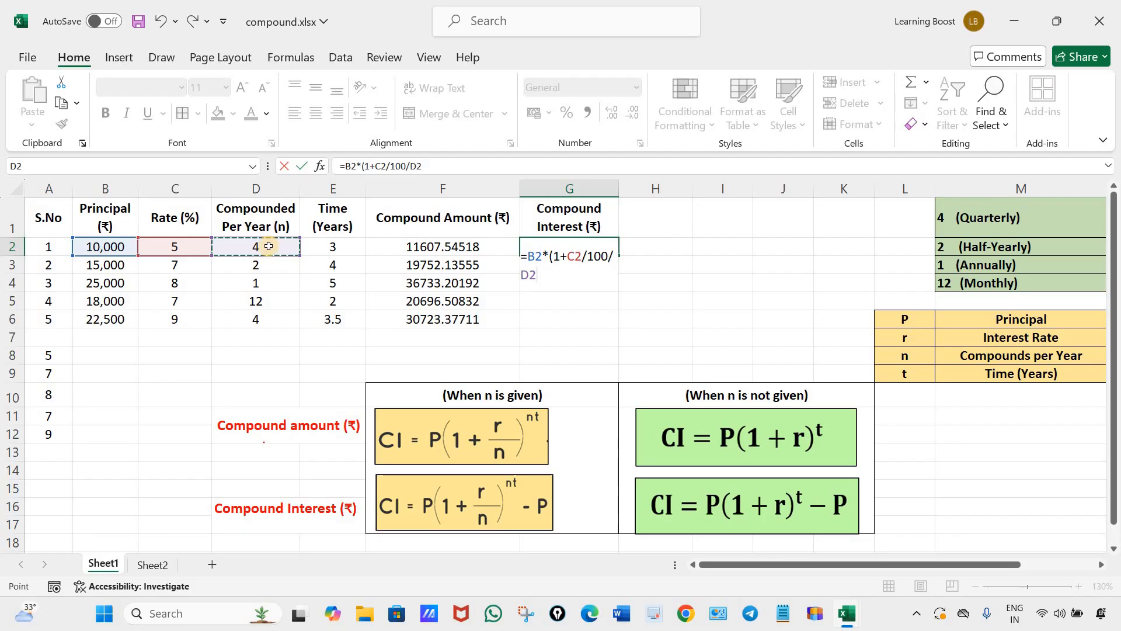
{"action": "type", "text": ")^"}
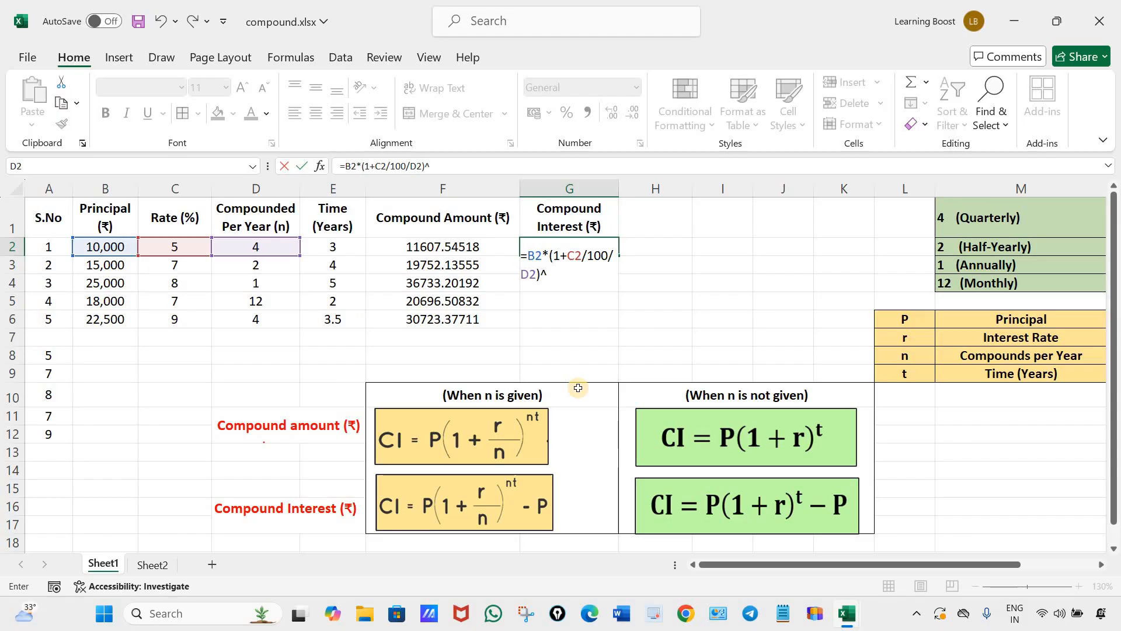
Complete the compound interest formula in G2 as =B2*(1+C2/100/D2)^(D2*E2)-B2.
{"action": "type", "text": "("}
{"action": "left_click", "coordinate": [259, 246]}
{"action": "type", "text": "*"}
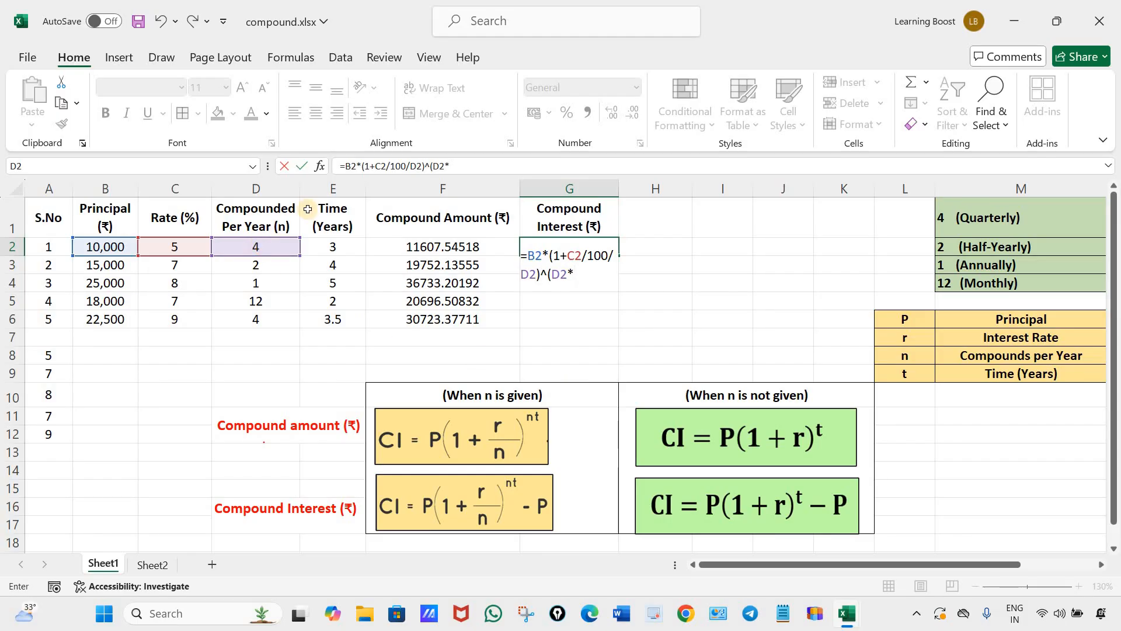
{"action": "left_click", "coordinate": [332, 250]}
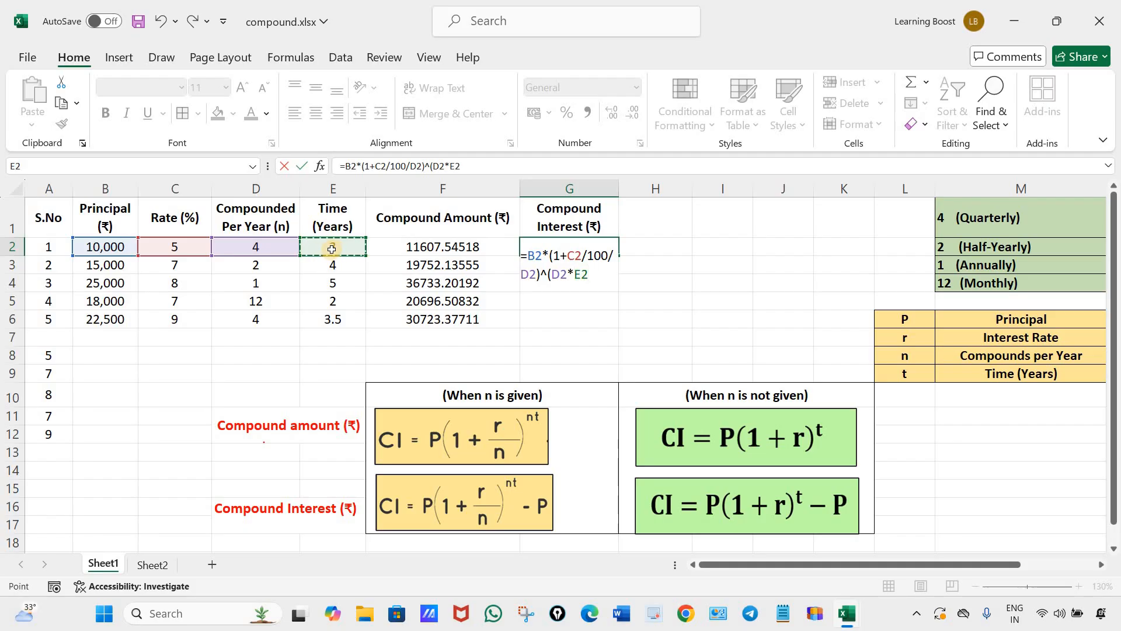
{"action": "type", "text": ")-"}
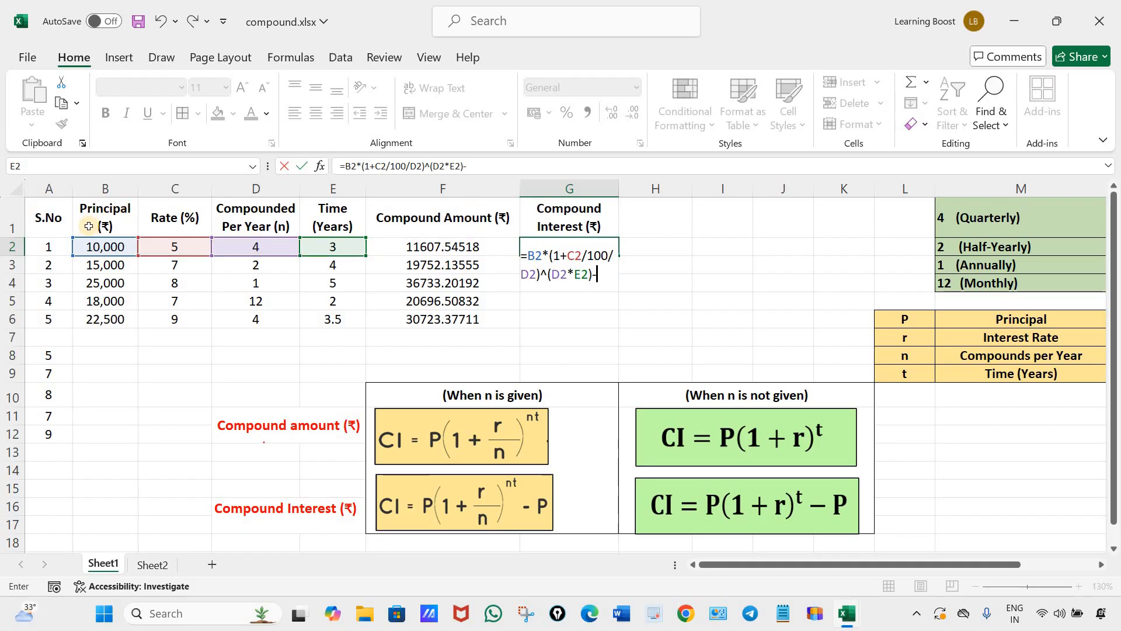
{"action": "left_click", "coordinate": [99, 246]}
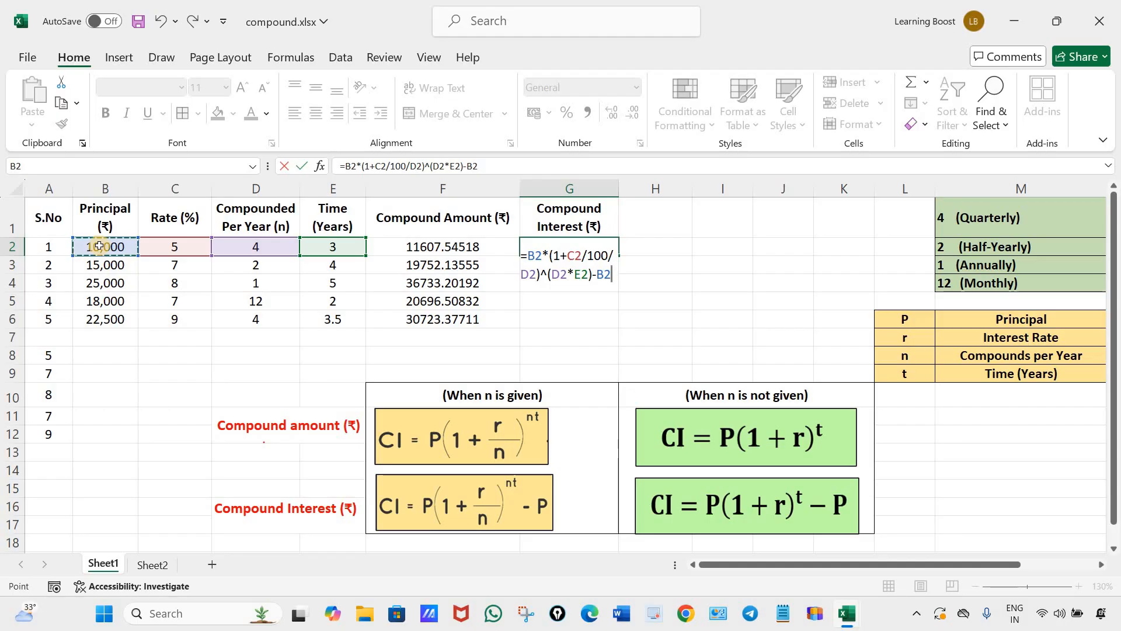
{"action": "key", "text": "Return"}
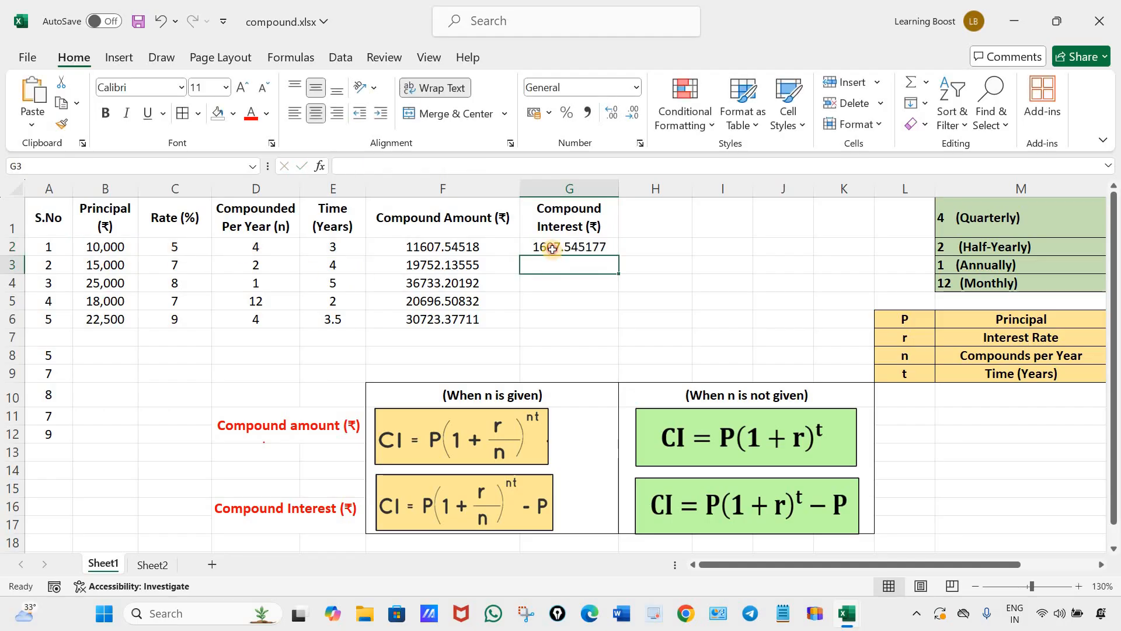
Fill the compound interest formula from G2 down through G6.
{"action": "left_click", "coordinate": [550, 245]}
{"action": "left_click_drag", "start_coordinate": [615, 269], "coordinate": [626, 326]}
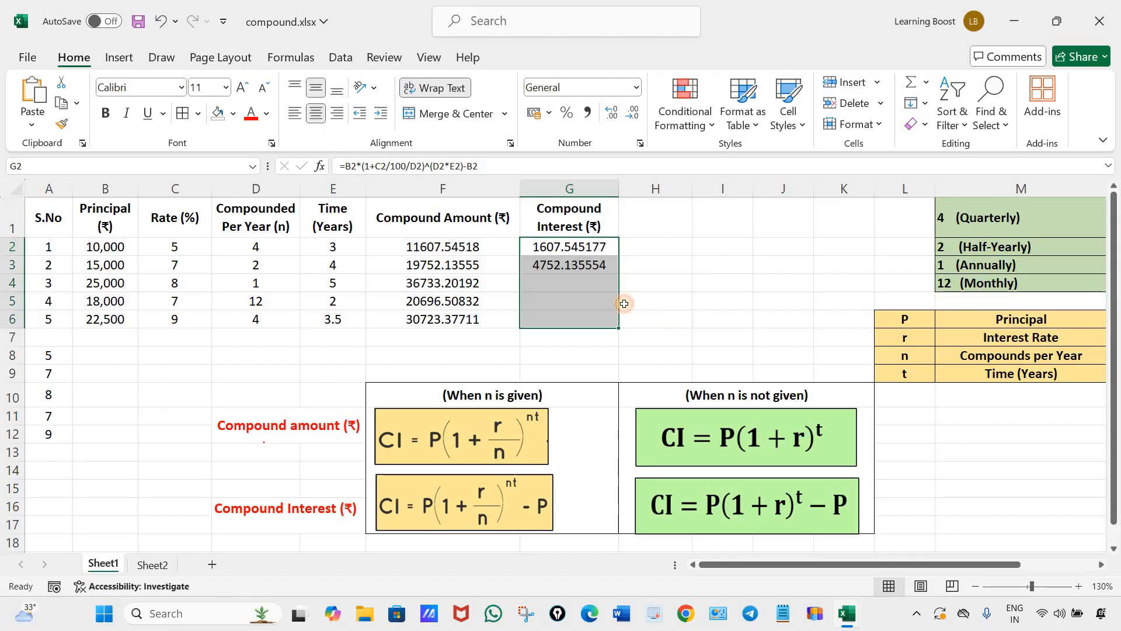
{"action": "left_click", "coordinate": [629, 320]}
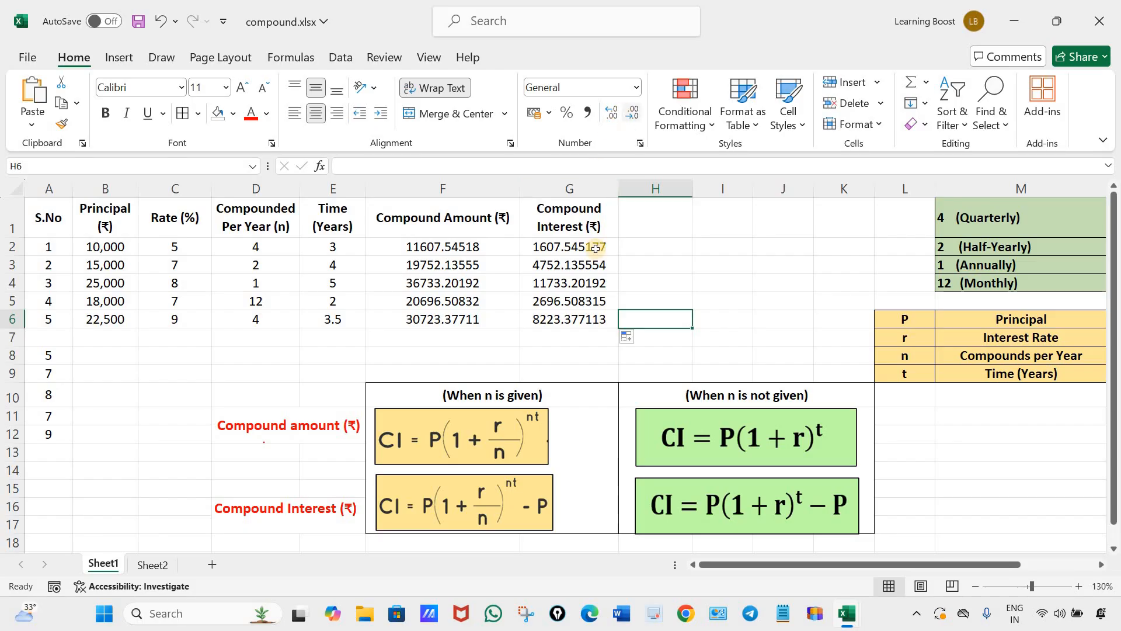
Reduce the compound interest in G2:G6 and the compound amounts in F2:F6 to two decimal places.
{"action": "left_click_drag", "start_coordinate": [595, 246], "coordinate": [592, 323]}
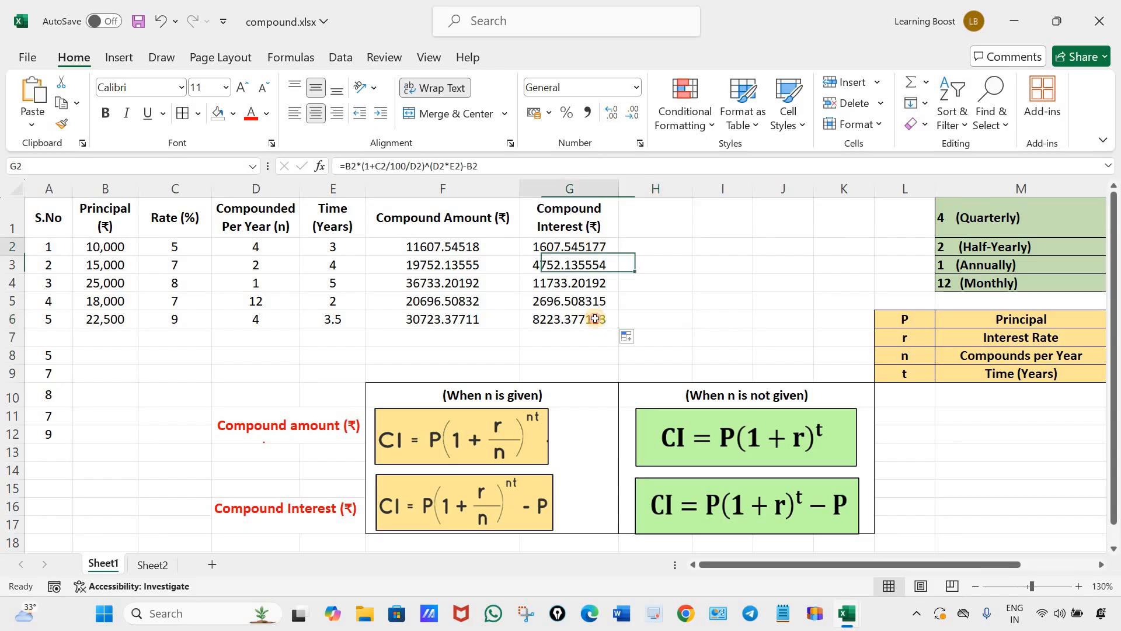
{"action": "left_click", "coordinate": [631, 117]}
{"action": "left_click", "coordinate": [630, 116]}
{"action": "left_click", "coordinate": [630, 117]}
{"action": "left_click", "coordinate": [630, 117]}
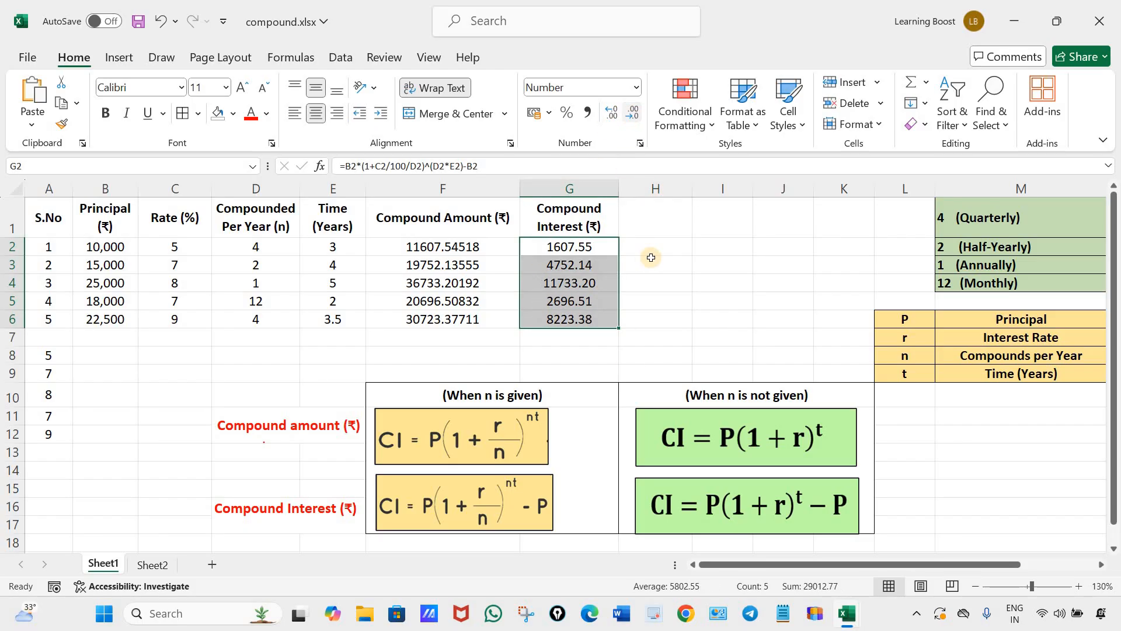
{"action": "left_click_drag", "start_coordinate": [443, 247], "coordinate": [443, 319]}
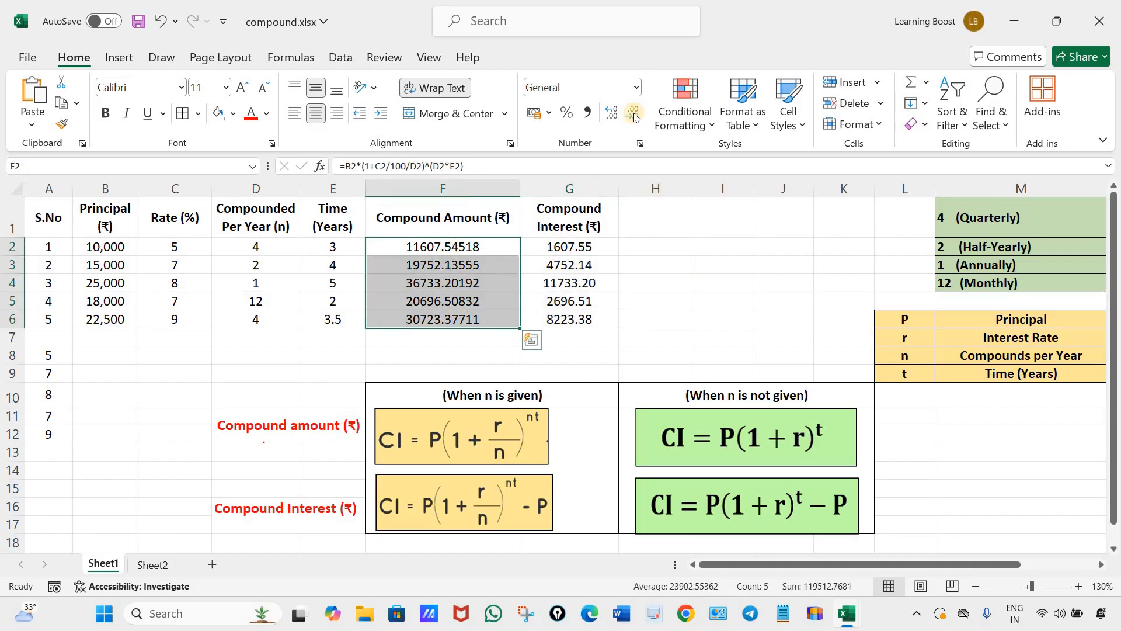
{"action": "left_click", "coordinate": [632, 117]}
{"action": "left_click", "coordinate": [632, 117]}
{"action": "left_click", "coordinate": [632, 117]}
{"action": "left_click", "coordinate": [654, 265]}
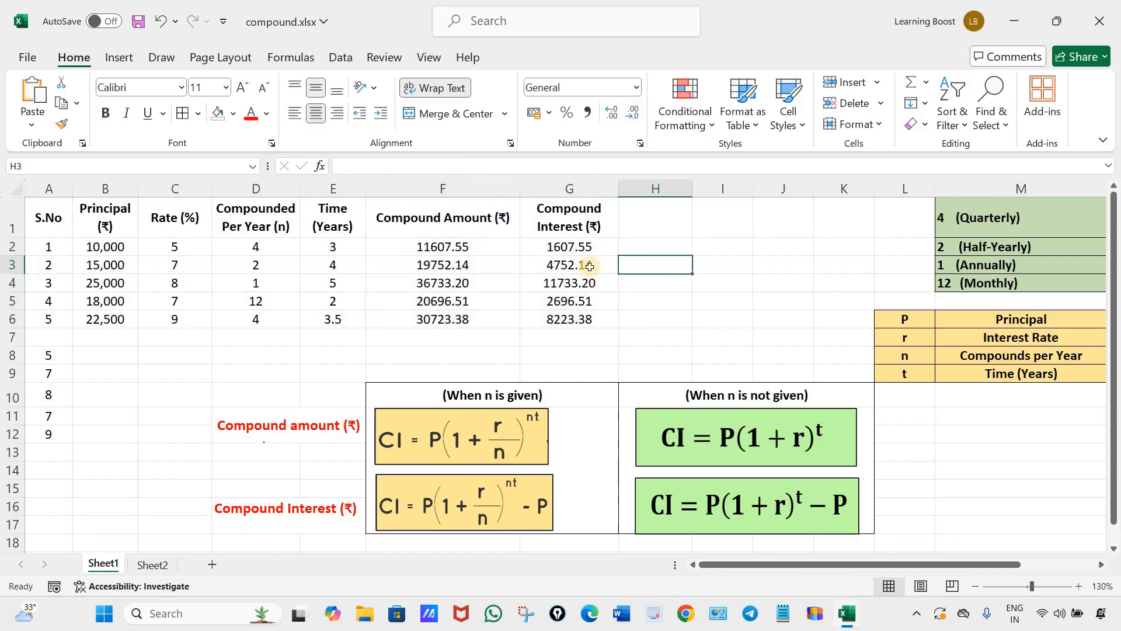
Check the compound amount formula in F2 and clear the compound interest results from G2:G6.
{"action": "left_click", "coordinate": [584, 313]}
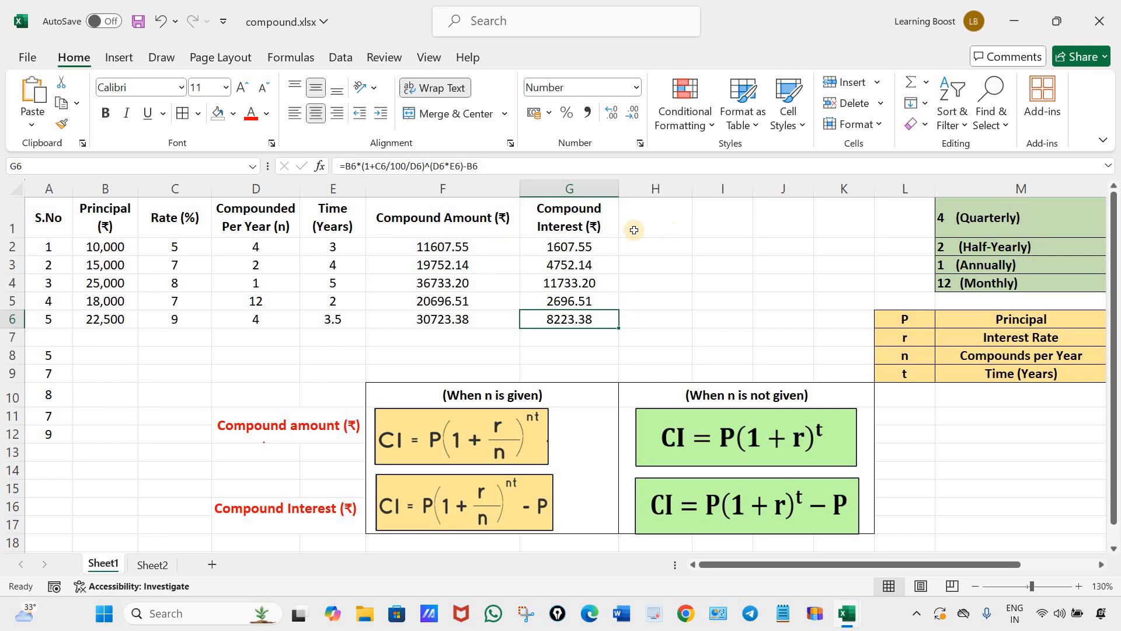
{"action": "double_click", "coordinate": [496, 244]}
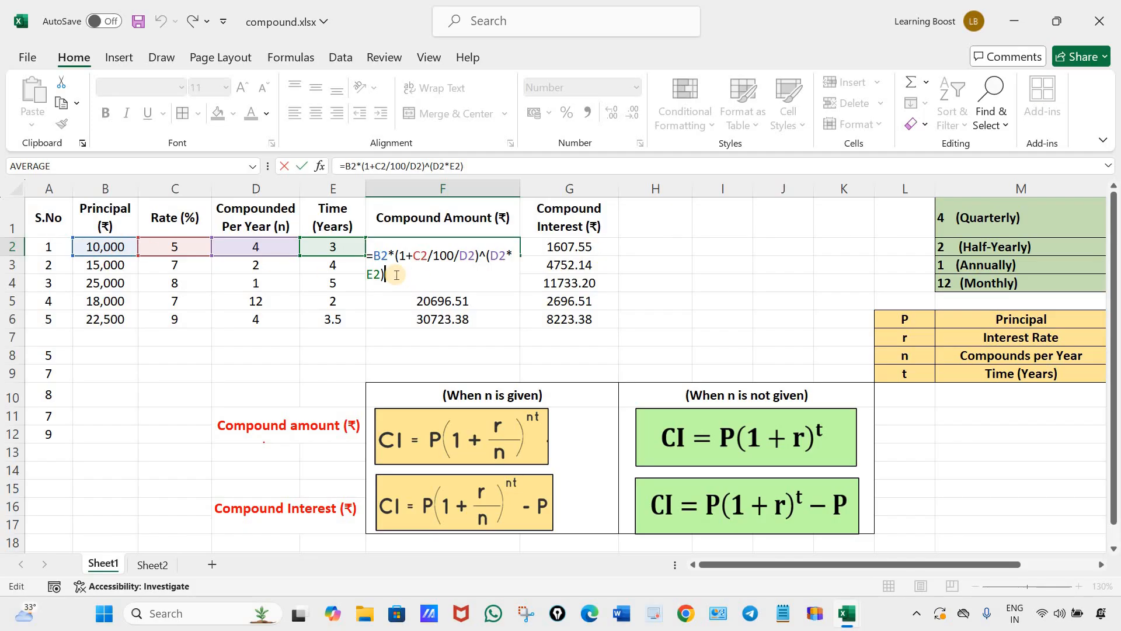
{"action": "key", "text": "Return"}
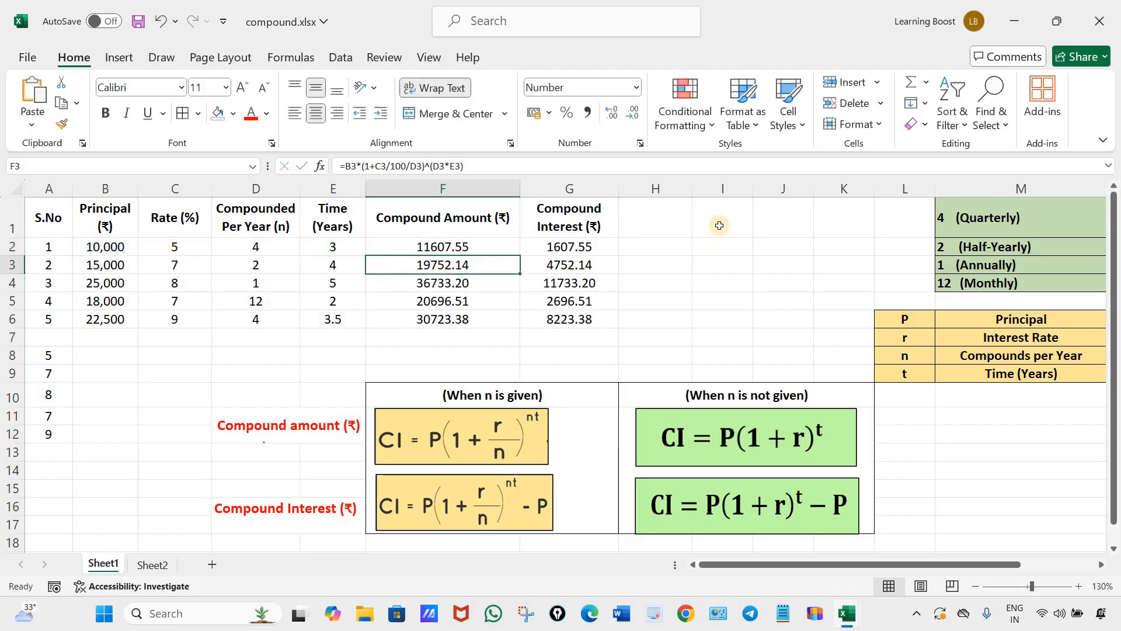
{"action": "left_click_drag", "start_coordinate": [570, 248], "coordinate": [575, 319]}
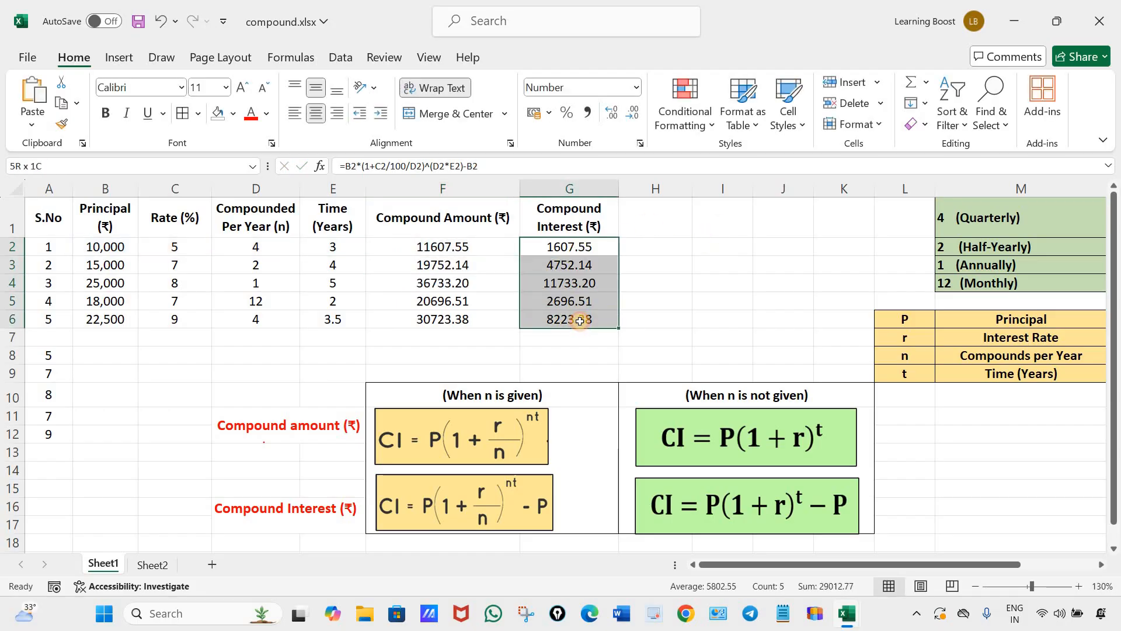
{"action": "key", "text": "Delete"}
{"action": "left_click", "coordinate": [722, 300]}
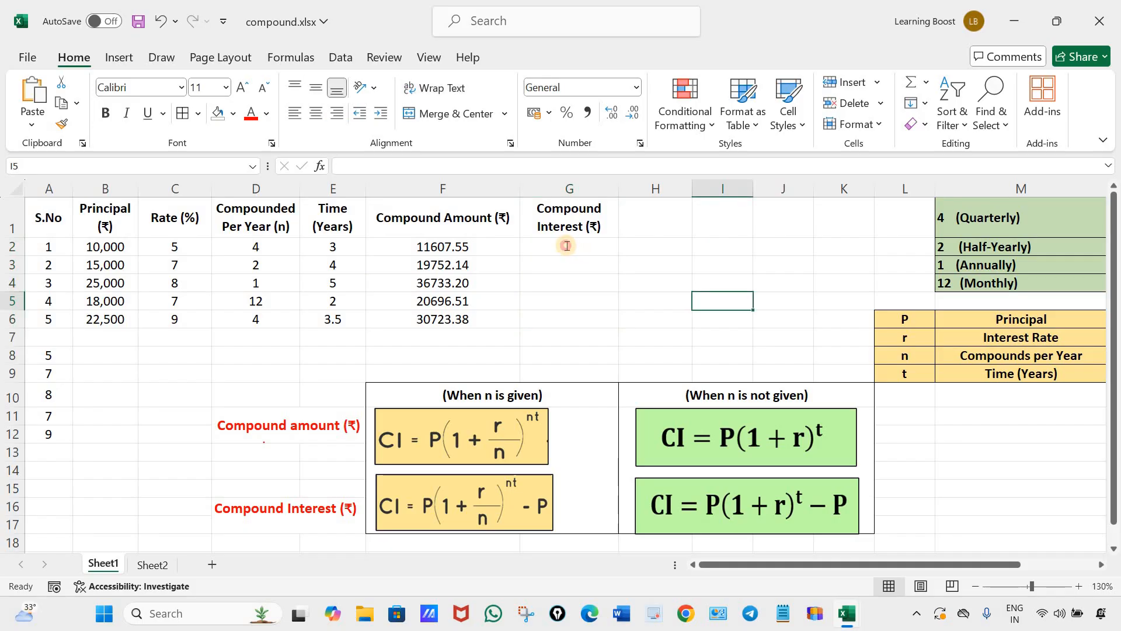
Copy the compound amount formula text from F2 and paste it unchanged into G2.
{"action": "left_click", "coordinate": [569, 245]}
{"action": "key", "text": "F2"}
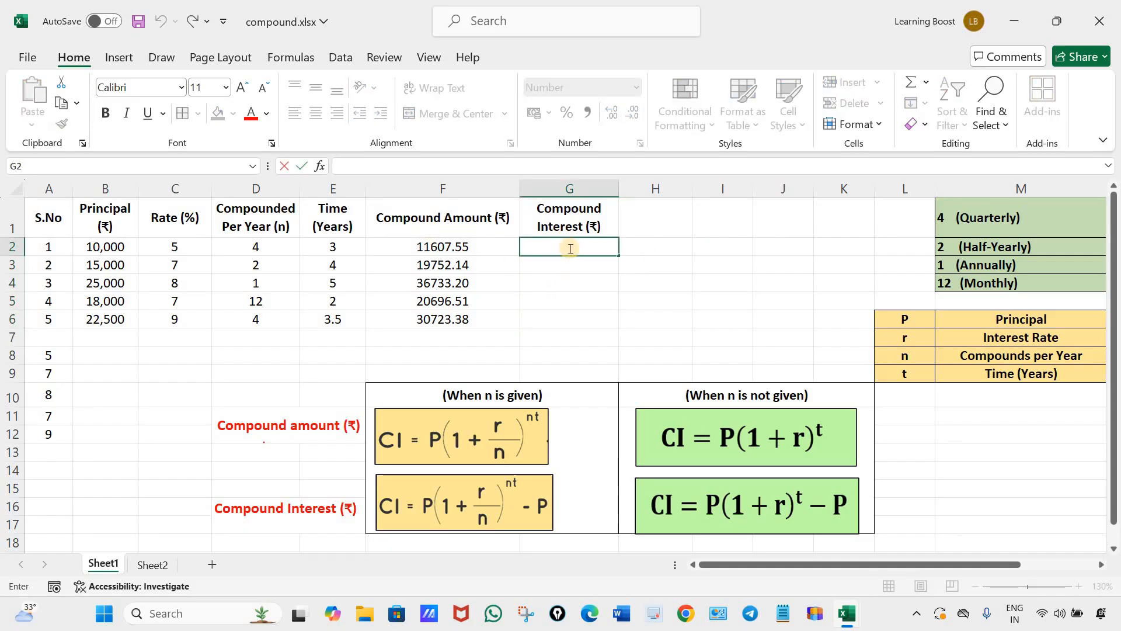
{"action": "left_click", "coordinate": [497, 246]}
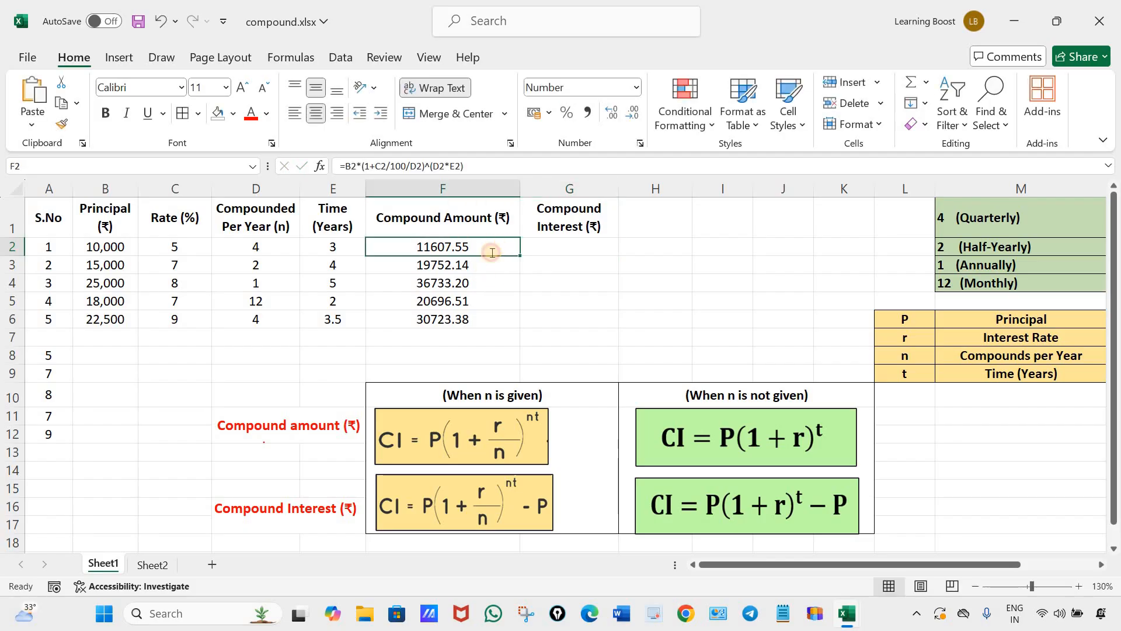
{"action": "double_click", "coordinate": [497, 246]}
{"action": "left_click_drag", "start_coordinate": [368, 256], "coordinate": [407, 270]}
{"action": "key", "text": "ctrl+c"}
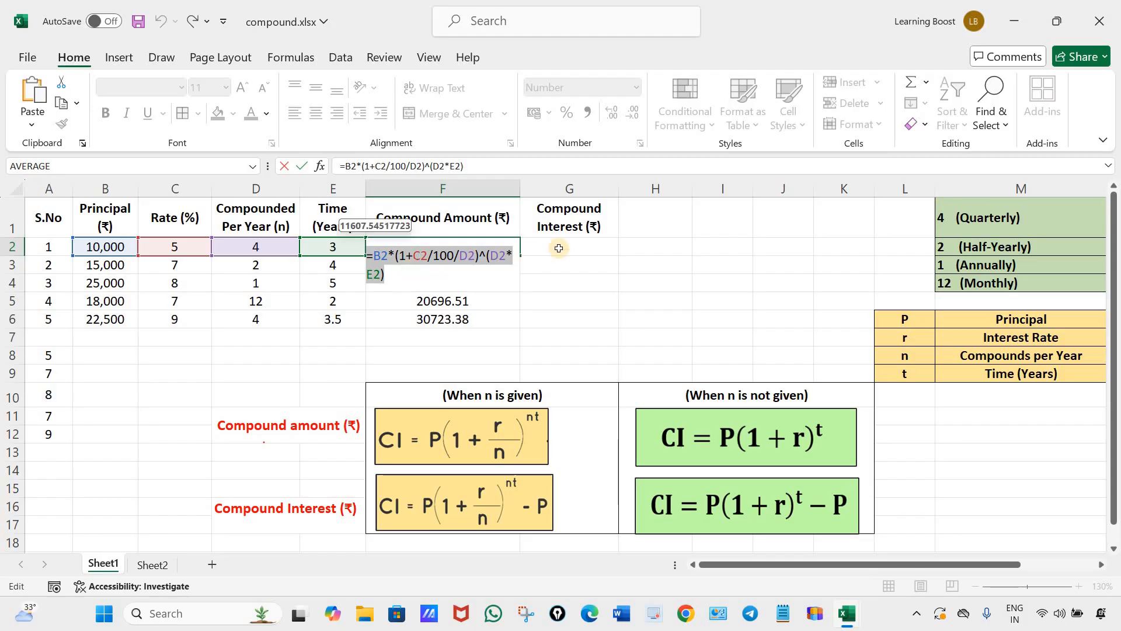
{"action": "key", "text": "Escape"}
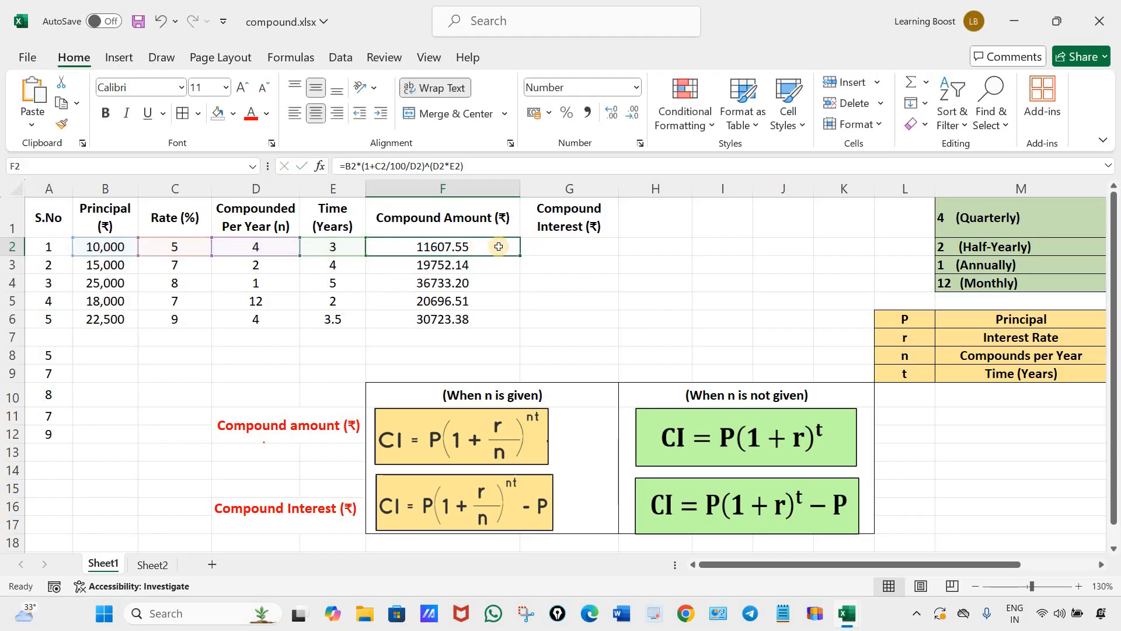
{"action": "left_click", "coordinate": [565, 248]}
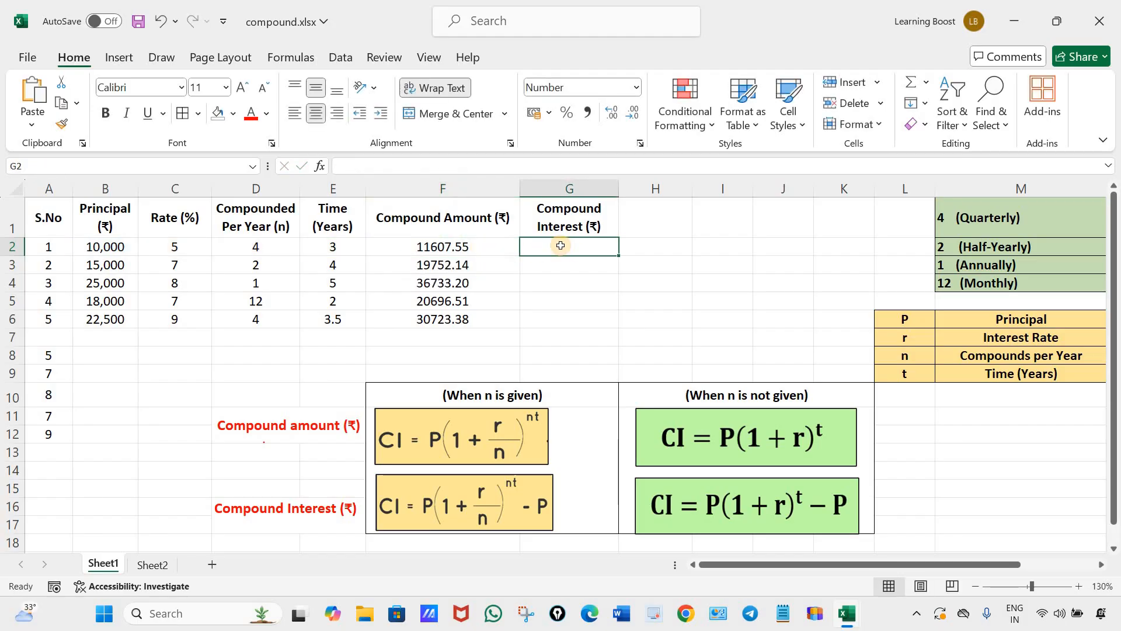
{"action": "key", "text": "ctrl+v"}
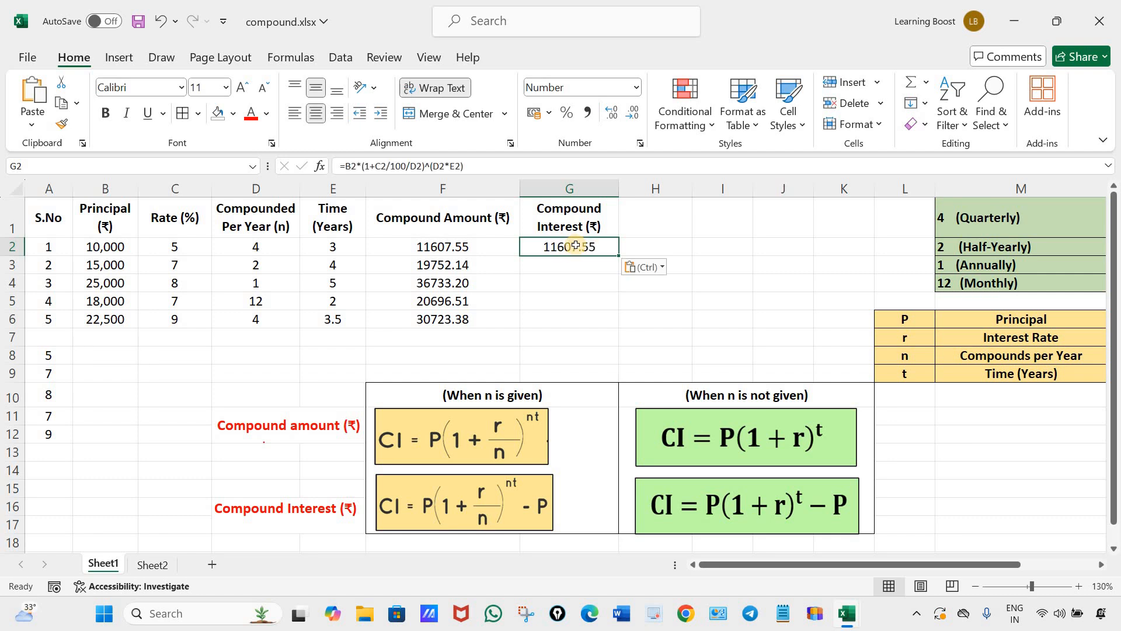
Subtract the principal B2 in the G2 formula, making it =B2*(1+C2/100/D2)^(D2*E2)-B2, and fill it down through G6.
{"action": "double_click", "coordinate": [592, 246]}
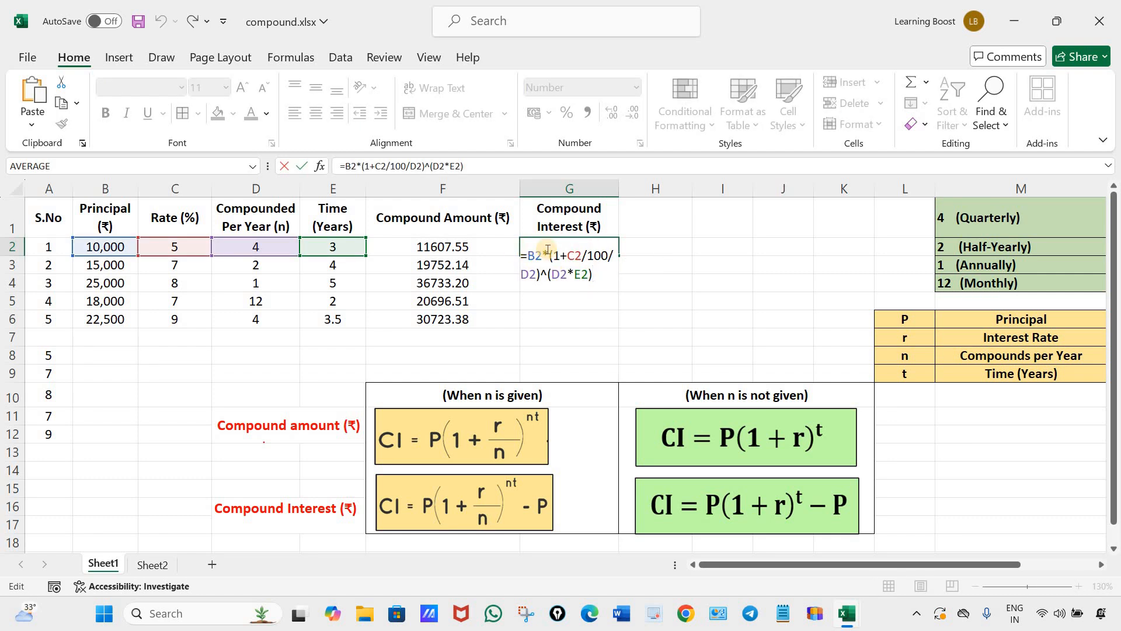
{"action": "type", "text": "-"}
{"action": "left_click", "coordinate": [118, 245]}
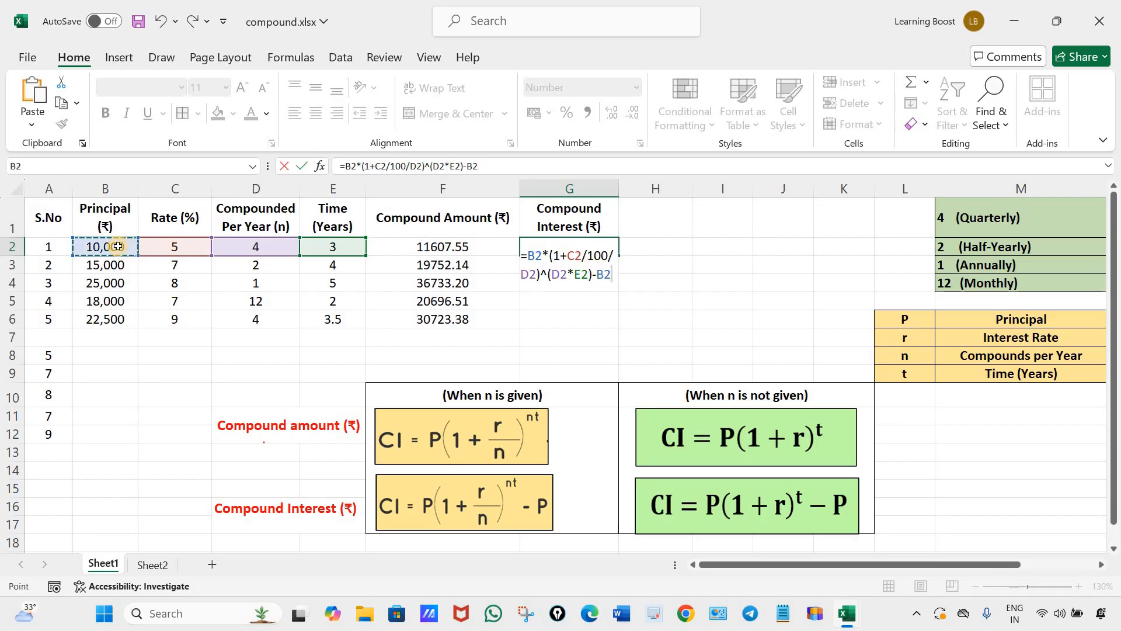
{"action": "key", "text": "Return"}
{"action": "left_click", "coordinate": [561, 246]}
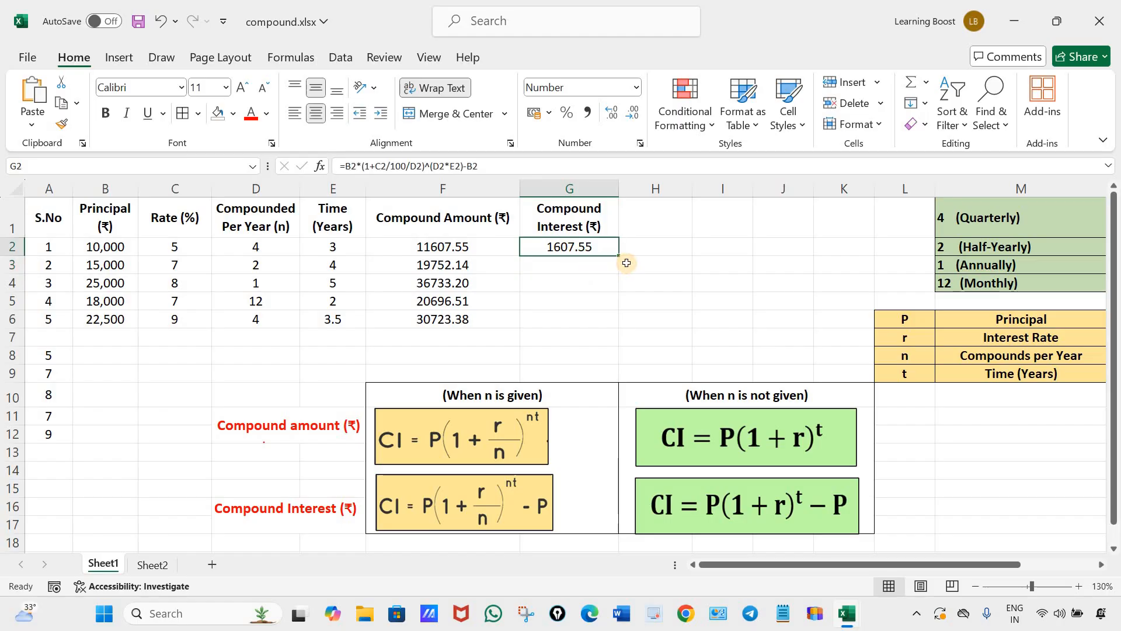
{"action": "left_click_drag", "start_coordinate": [621, 255], "coordinate": [709, 310]}
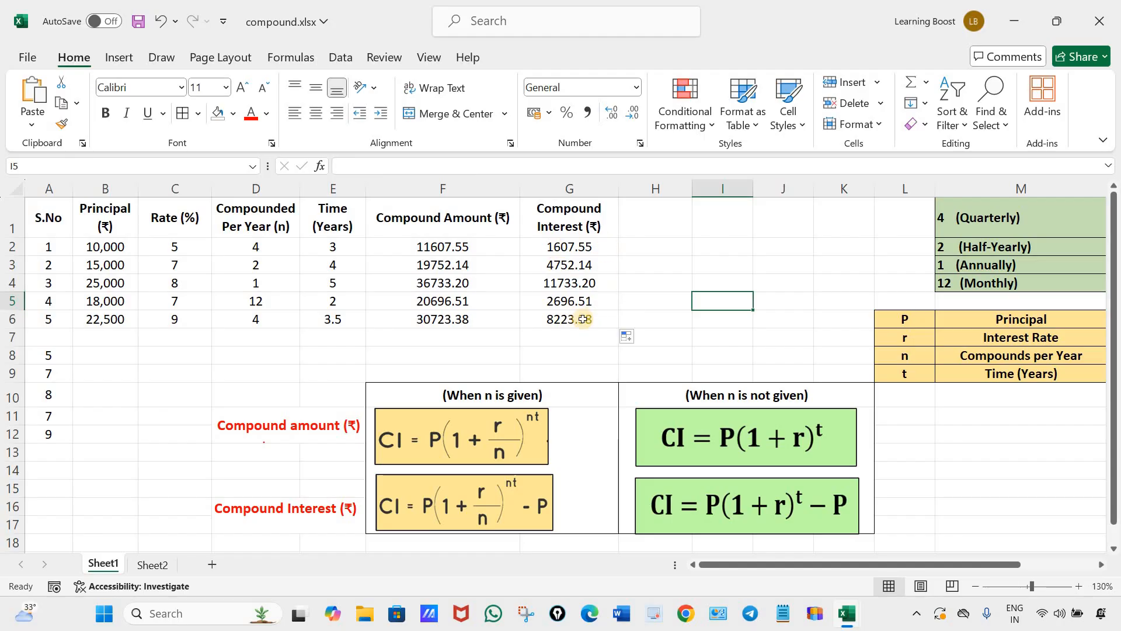
Clear the compound amount and compound interest results from F2:G6.
{"action": "left_click_drag", "start_coordinate": [592, 250], "coordinate": [593, 318]}
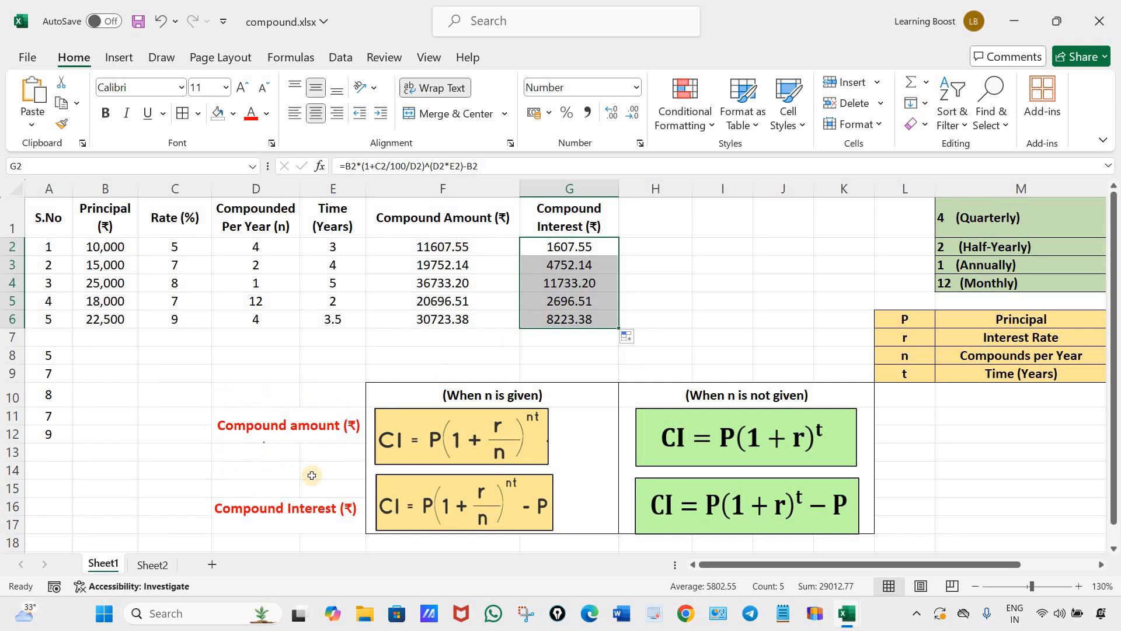
{"action": "left_click_drag", "start_coordinate": [451, 246], "coordinate": [559, 315]}
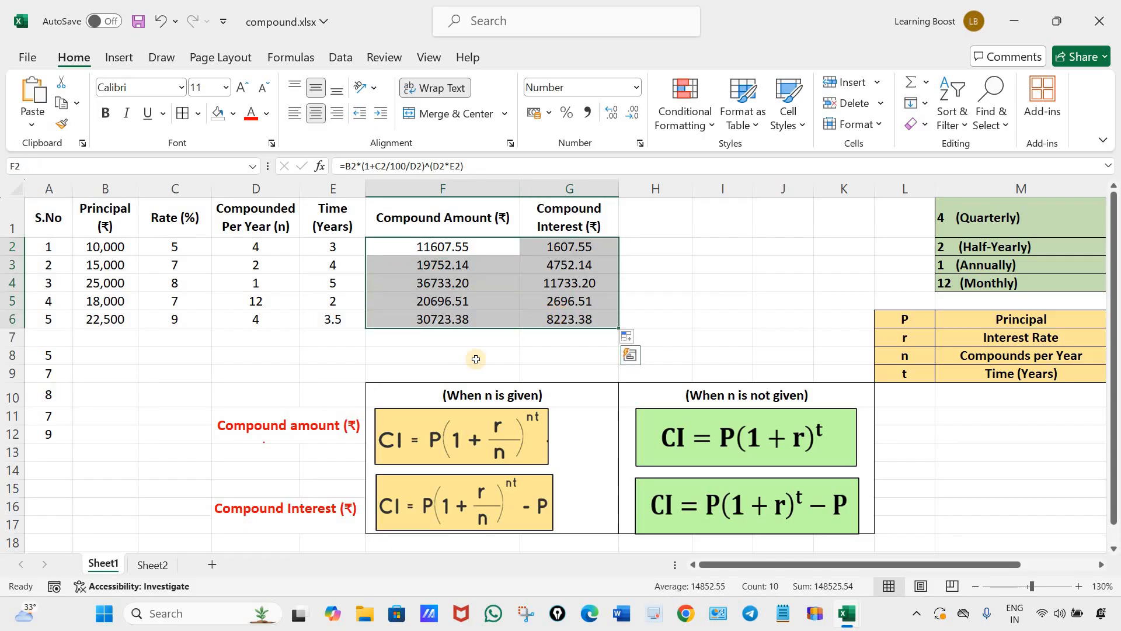
{"action": "key", "text": "Delete"}
{"action": "left_click", "coordinate": [718, 308]}
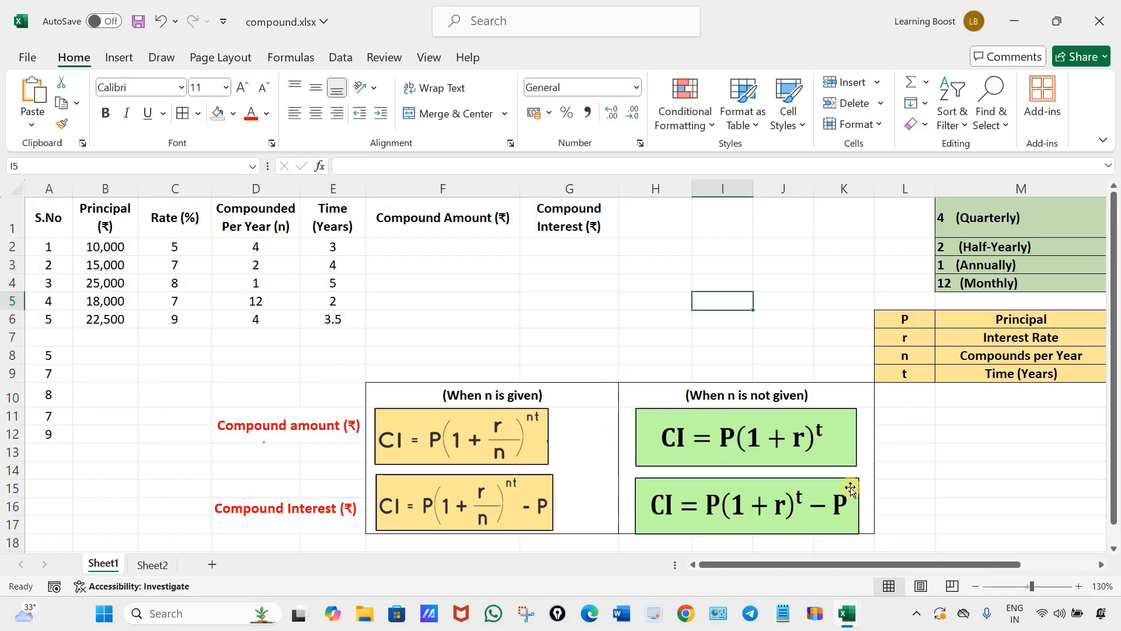
Clear the rates in C2:C6 and format those cells as Percentage.
{"action": "left_click", "coordinate": [175, 247]}
{"action": "left_click_drag", "start_coordinate": [175, 308], "coordinate": [181, 322]}
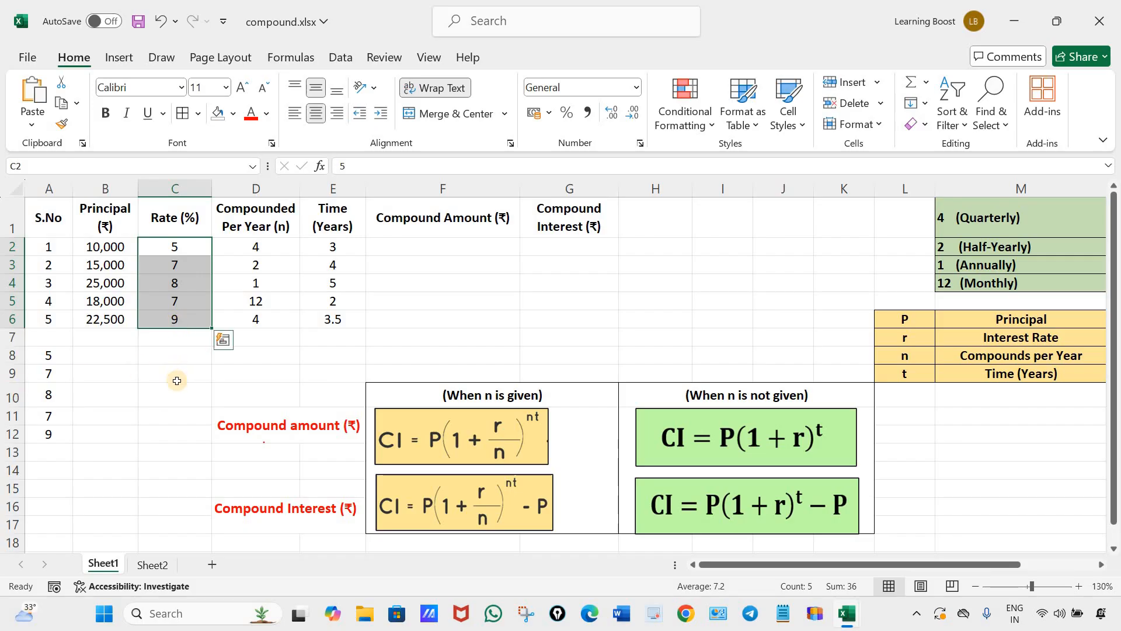
{"action": "key", "text": "Delete"}
{"action": "left_click", "coordinate": [182, 412]}
{"action": "left_click_drag", "start_coordinate": [174, 247], "coordinate": [175, 319]}
{"action": "left_click", "coordinate": [566, 113]}
Enter the rates 5%, 7%, 8%, 7% and 9% in C2:C6, and select F2 in the Compound Amount column.
{"action": "left_click", "coordinate": [199, 246]}
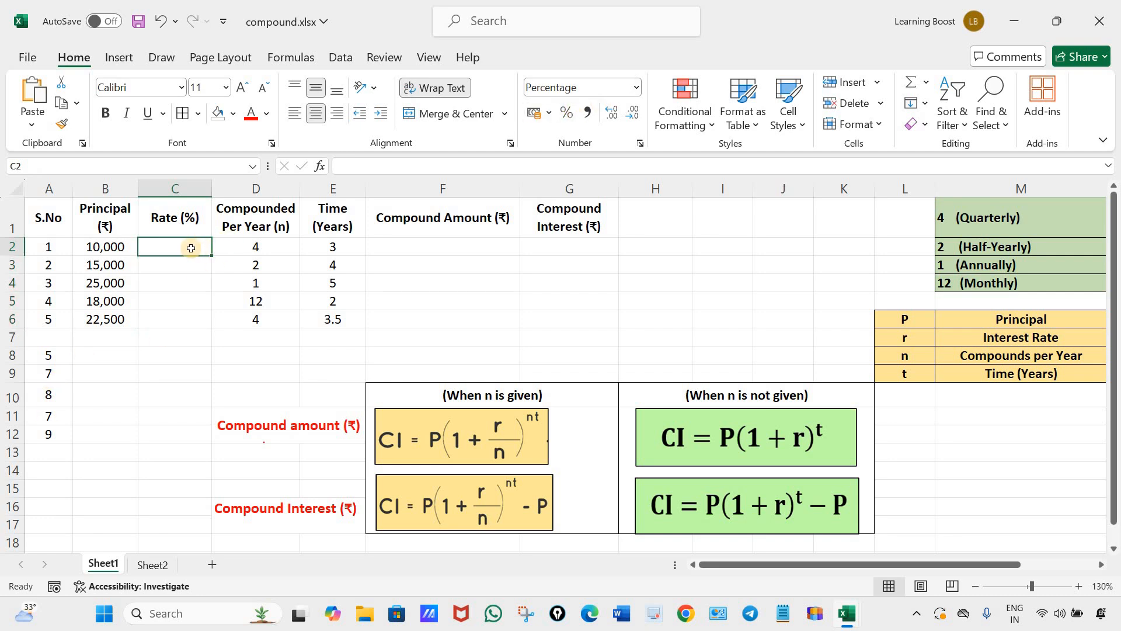
{"action": "type", "text": "5"}
{"action": "key", "text": "Return"}
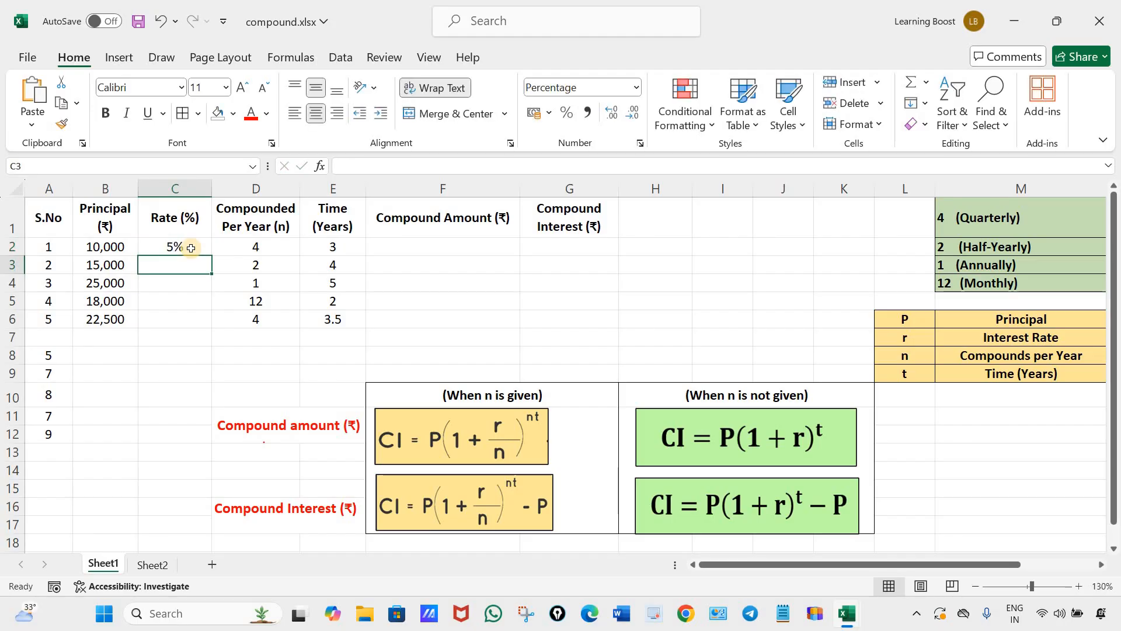
{"action": "type", "text": "7"}
{"action": "key", "text": "Return"}
{"action": "type", "text": "8"}
{"action": "key", "text": "Return"}
{"action": "type", "text": "7"}
{"action": "key", "text": "Return"}
{"action": "type", "text": "9"}
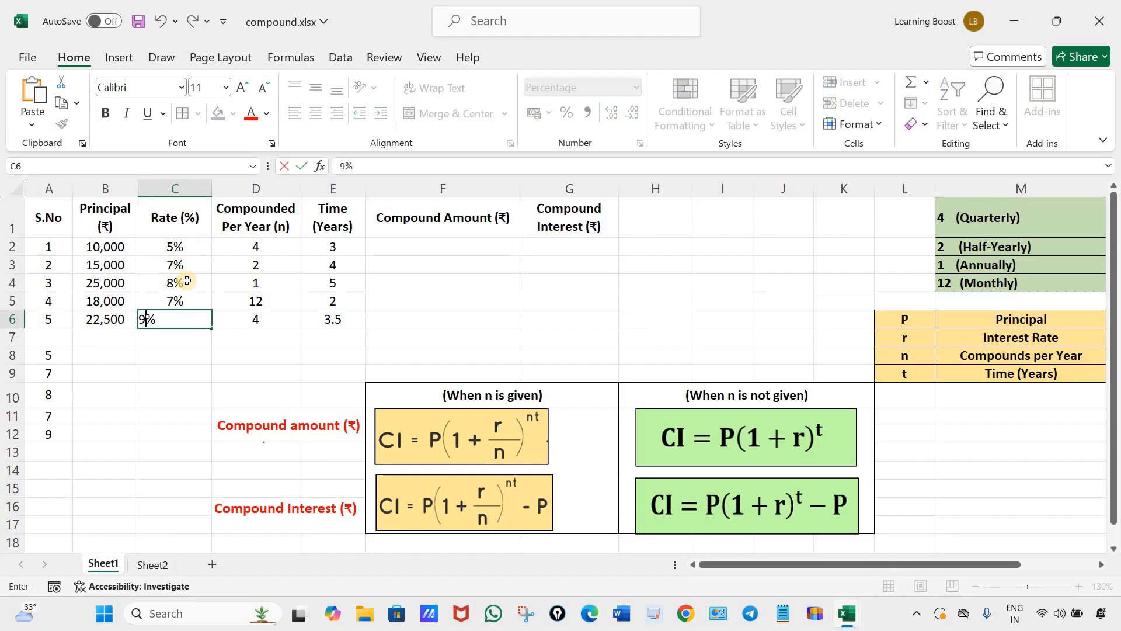
{"action": "left_click", "coordinate": [173, 387]}
{"action": "left_click_drag", "start_coordinate": [187, 245], "coordinate": [176, 319]}
{"action": "left_click", "coordinate": [178, 386]}
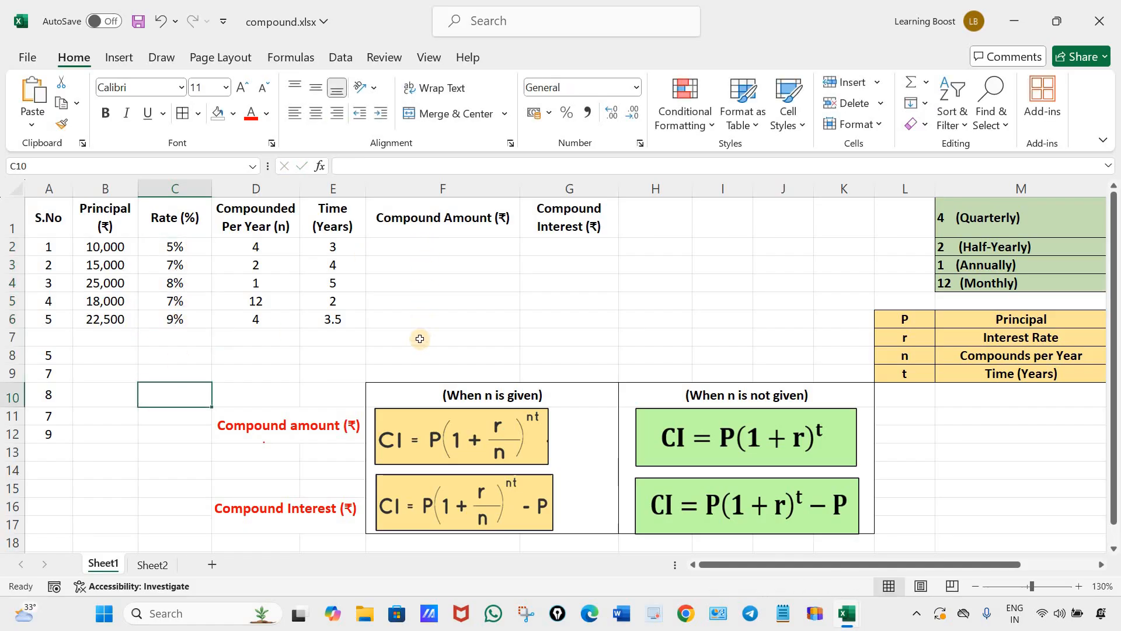
{"action": "left_click", "coordinate": [429, 247]}
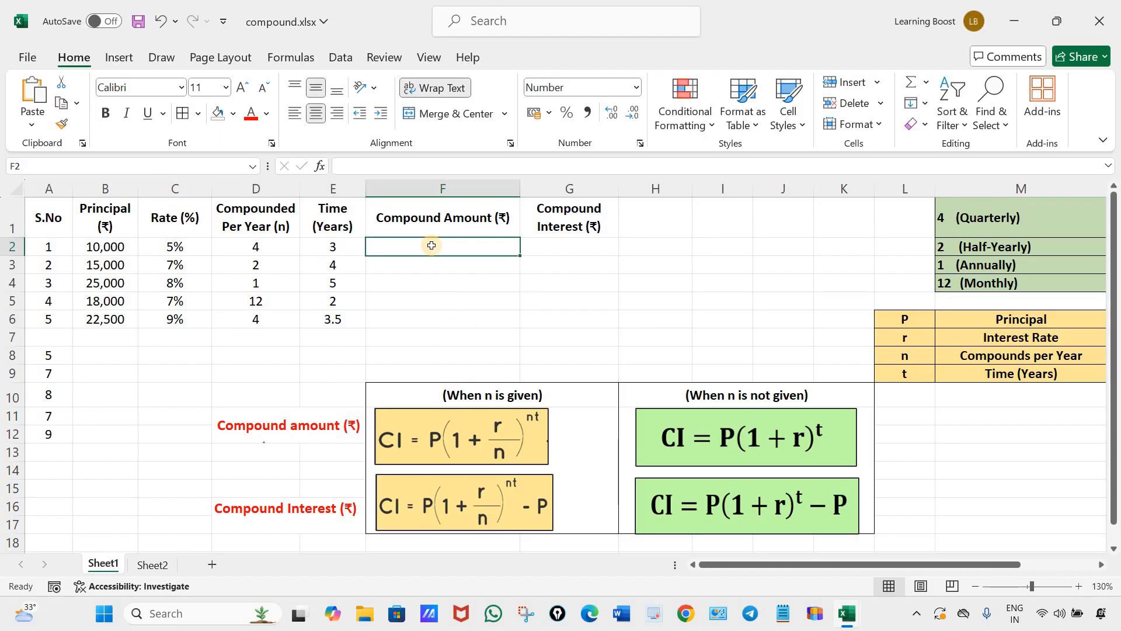
Enter the compound amount formula =B2*(1+C2/D2)^(D2*E2) in F2, without dividing the rate by 100.
{"action": "type", "text": "="}
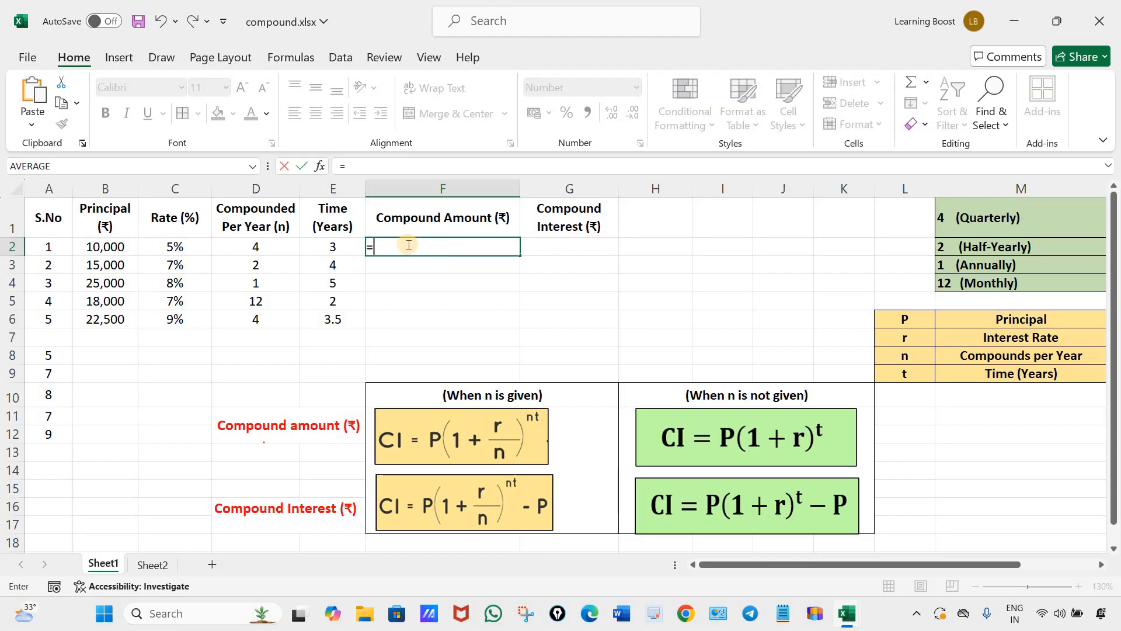
{"action": "left_click", "coordinate": [93, 248]}
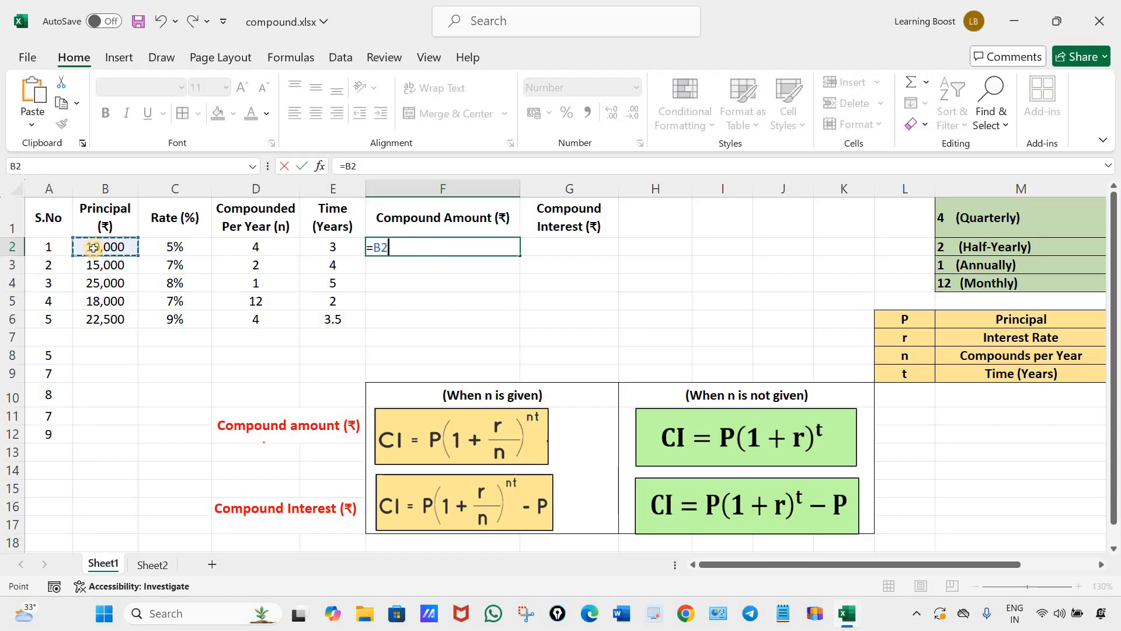
{"action": "type", "text": "*"}
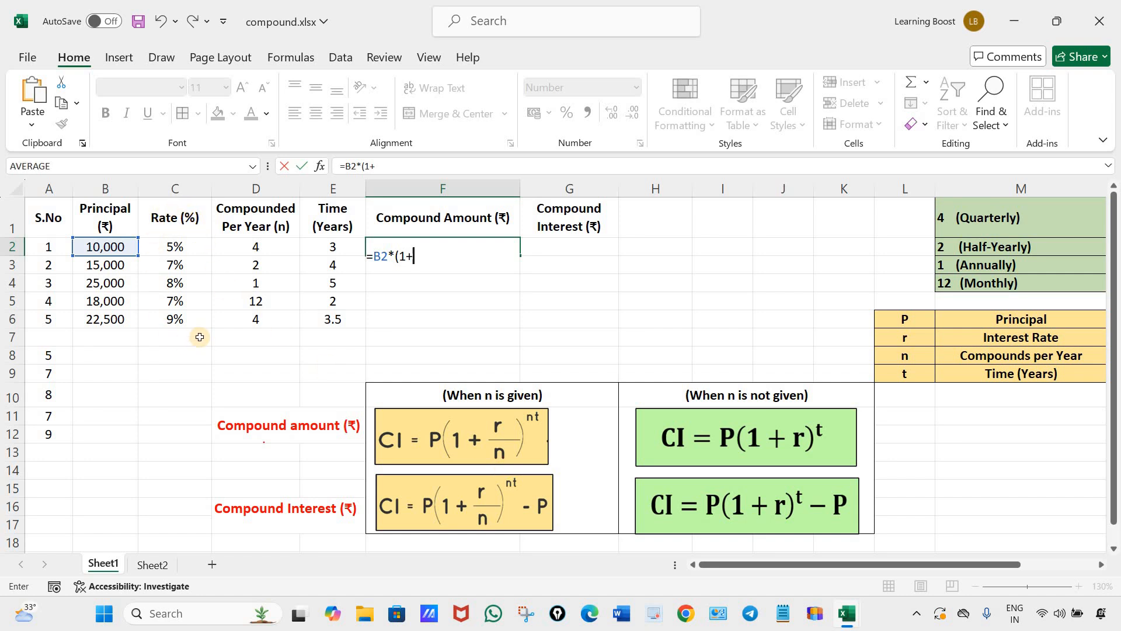
{"action": "left_click", "coordinate": [177, 247]}
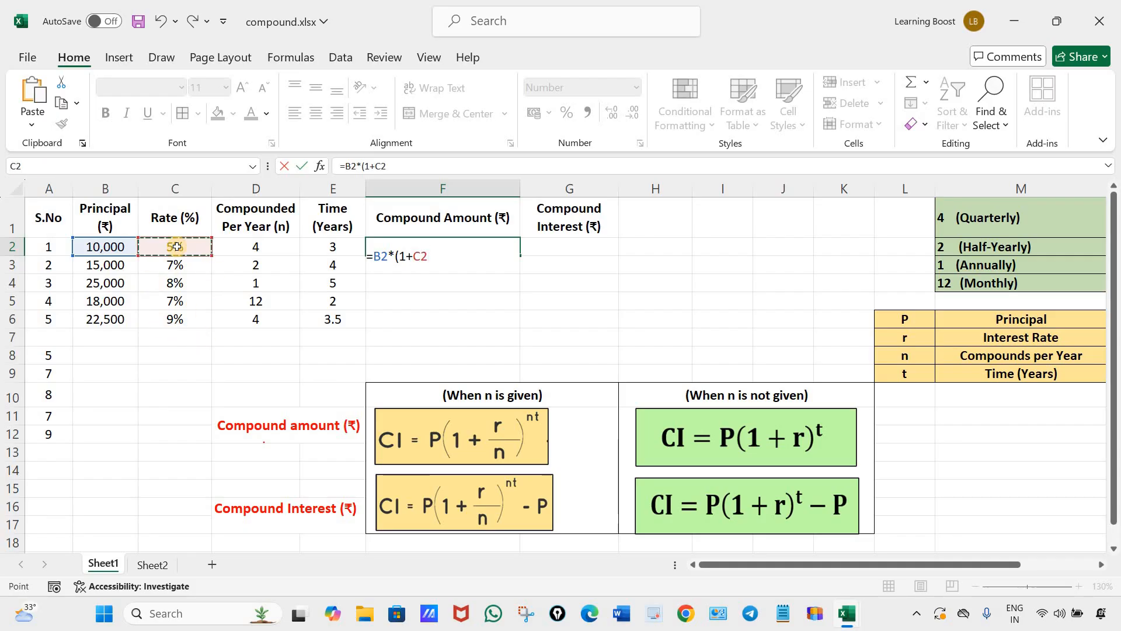
{"action": "type", "text": "/"}
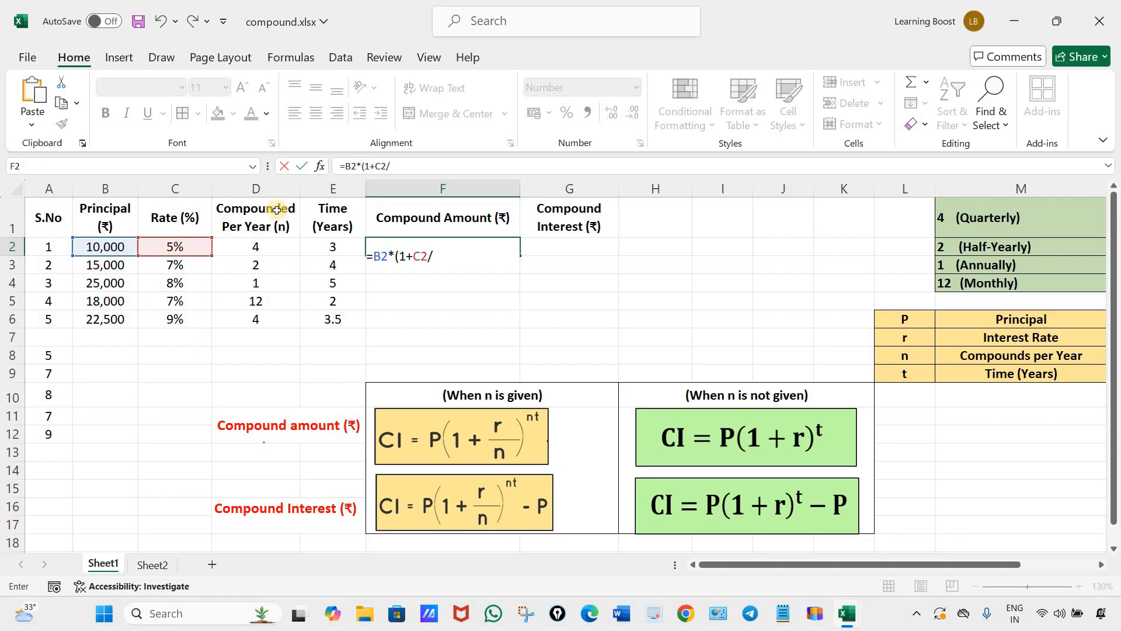
{"action": "left_click", "coordinate": [261, 248]}
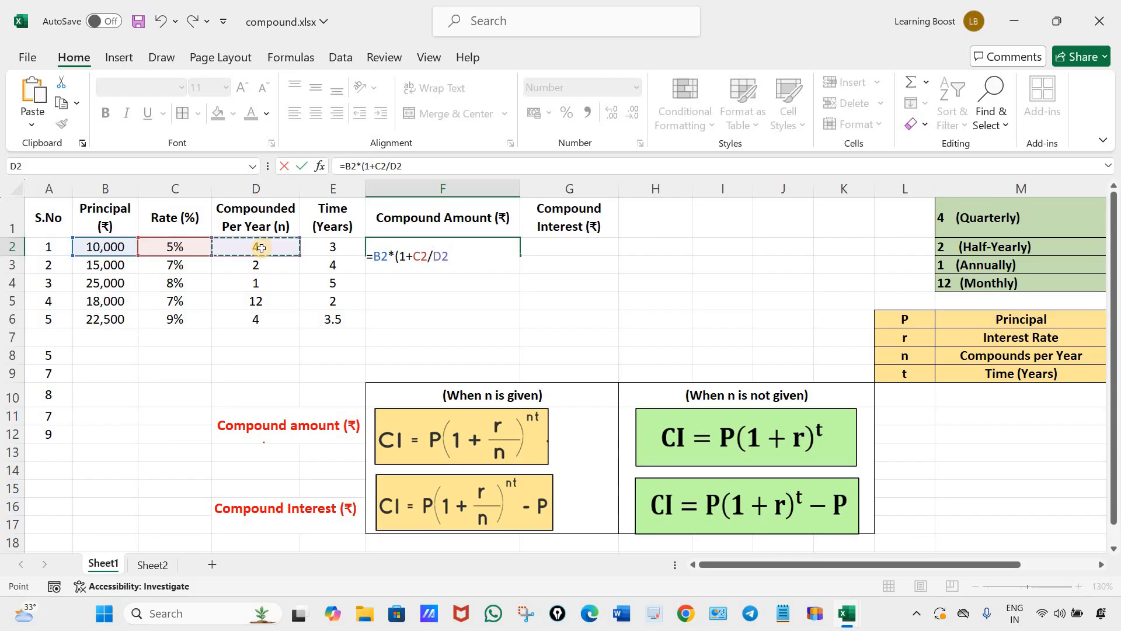
{"action": "type", "text": ")"}
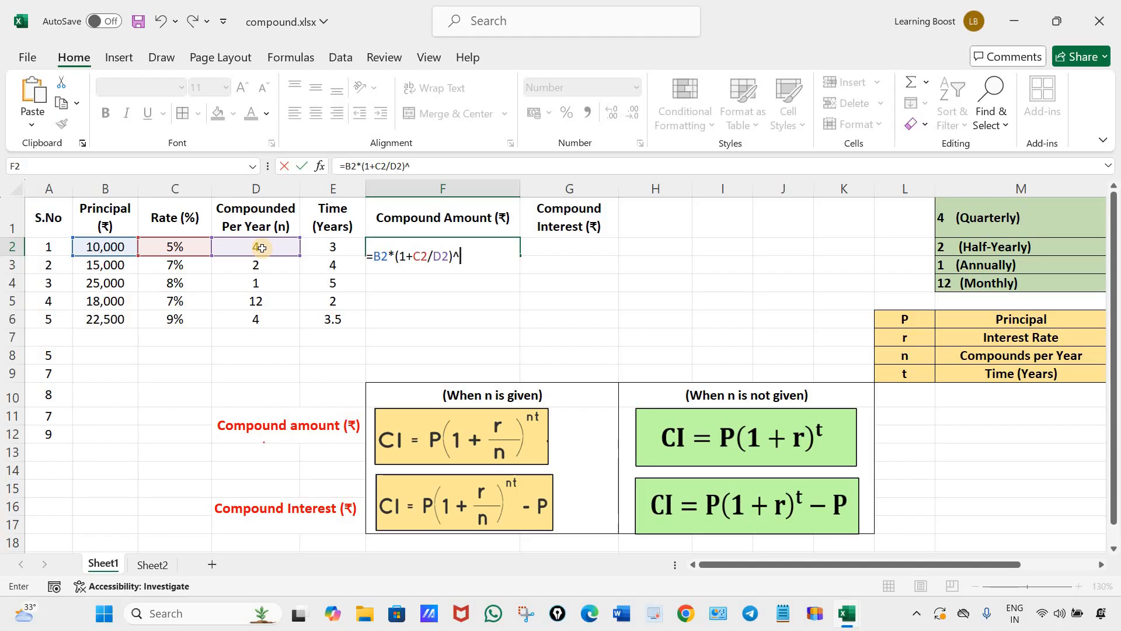
{"action": "type", "text": "^("}
{"action": "left_click", "coordinate": [261, 248]}
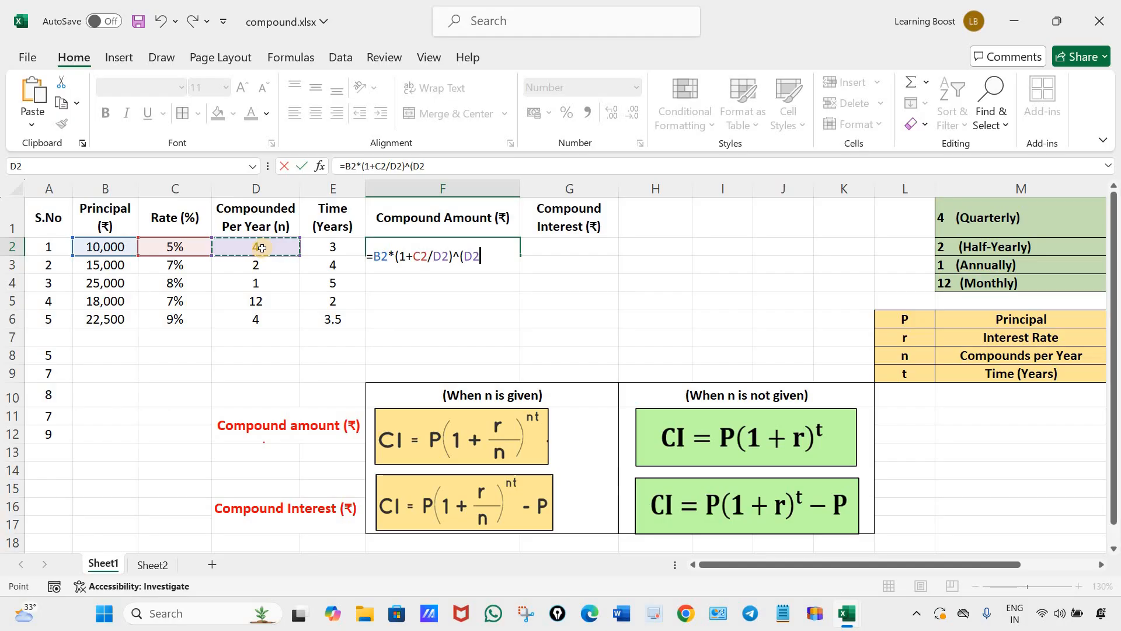
{"action": "type", "text": "*"}
{"action": "left_click", "coordinate": [330, 247]}
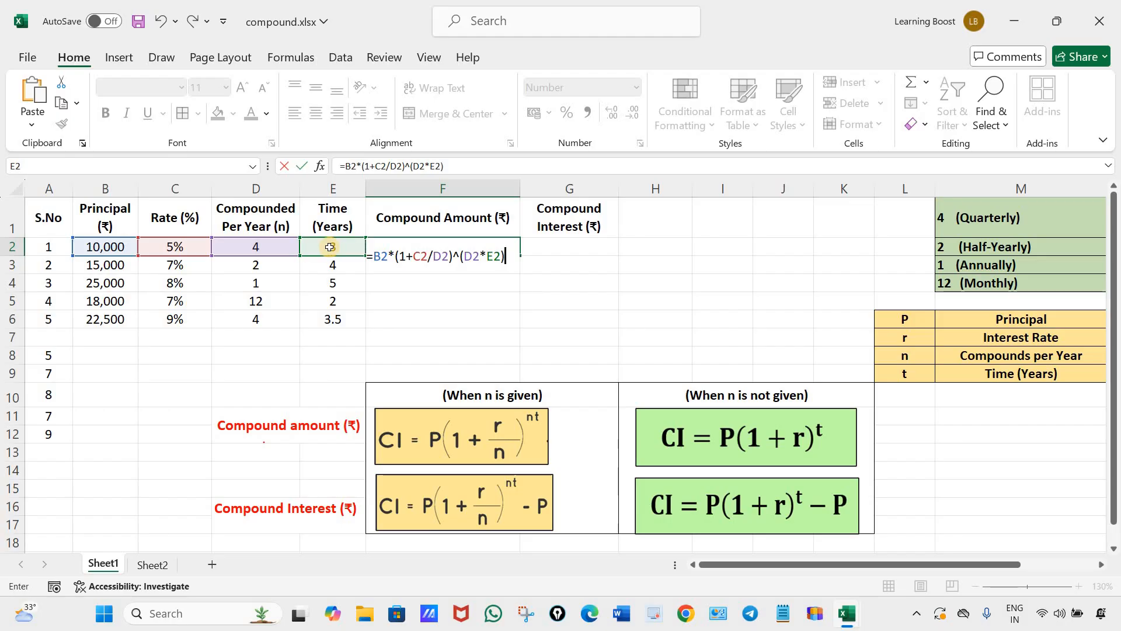
{"action": "key", "text": "Return"}
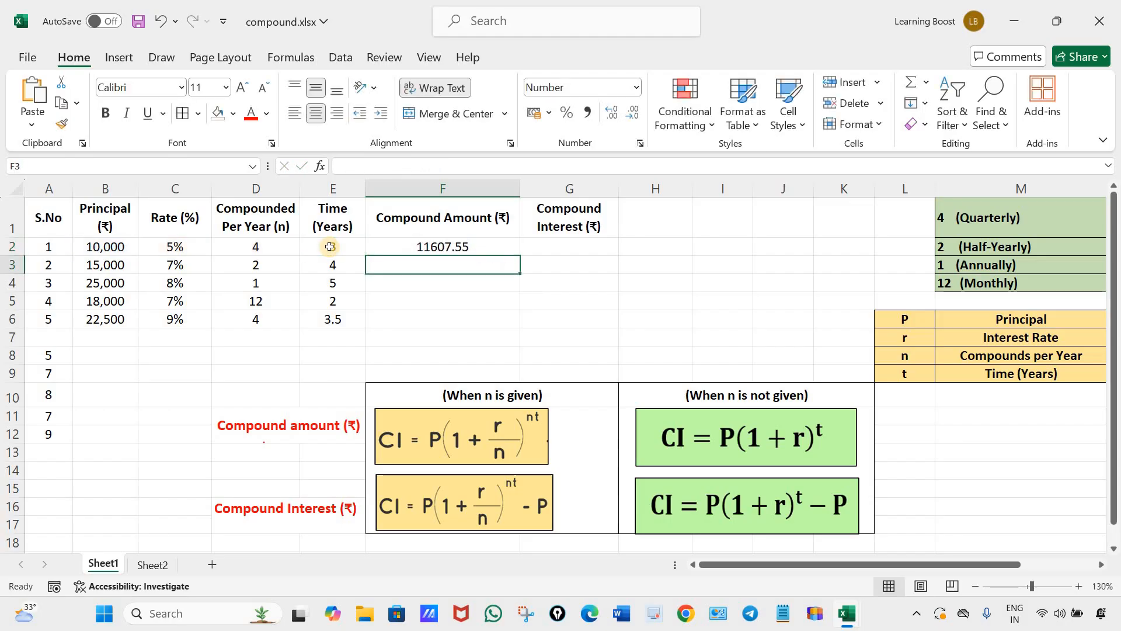
Fill the compound amount formula from F2 down through F6.
{"action": "left_click", "coordinate": [517, 253]}
{"action": "left_click_drag", "start_coordinate": [519, 256], "coordinate": [521, 328]}
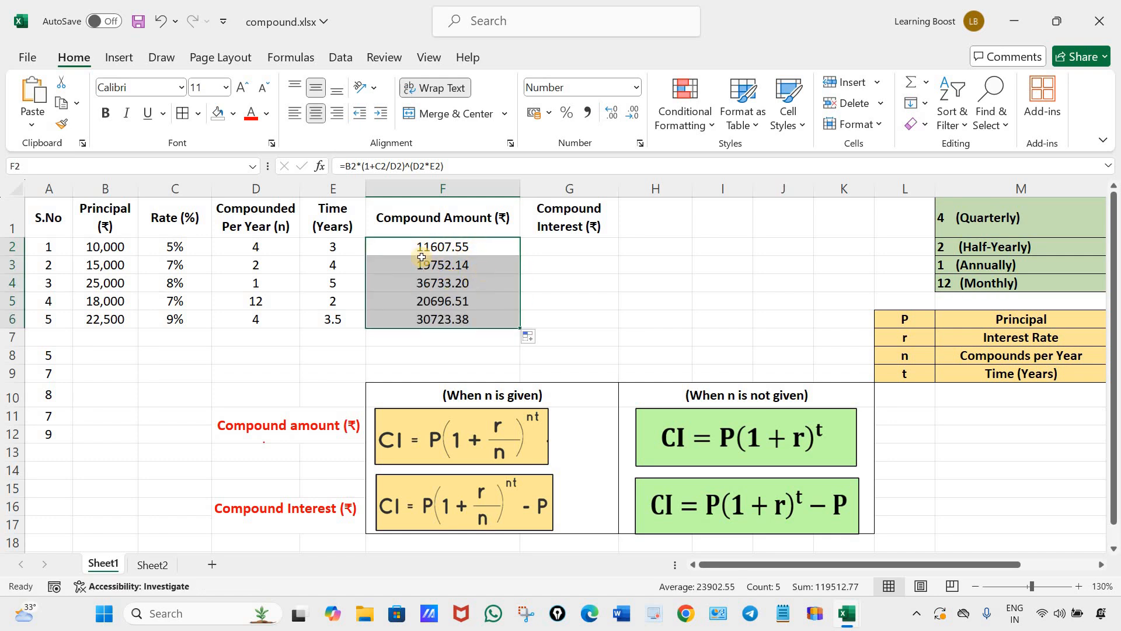
{"action": "left_click", "coordinate": [592, 321]}
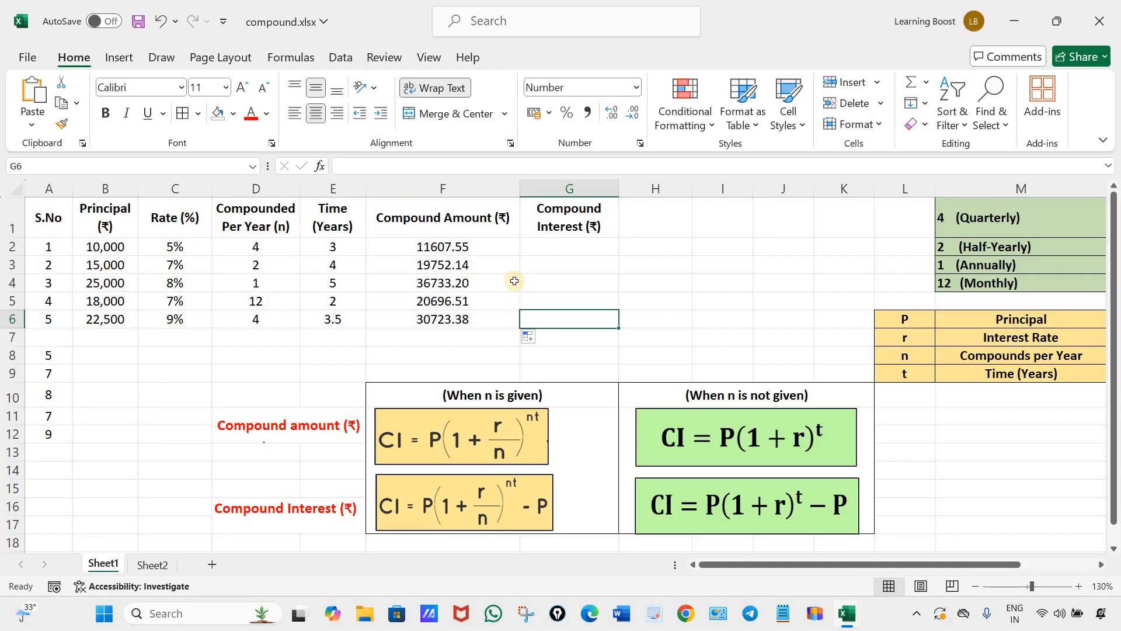
{"action": "left_click_drag", "start_coordinate": [487, 248], "coordinate": [491, 318]}
{"action": "left_click", "coordinate": [604, 302]}
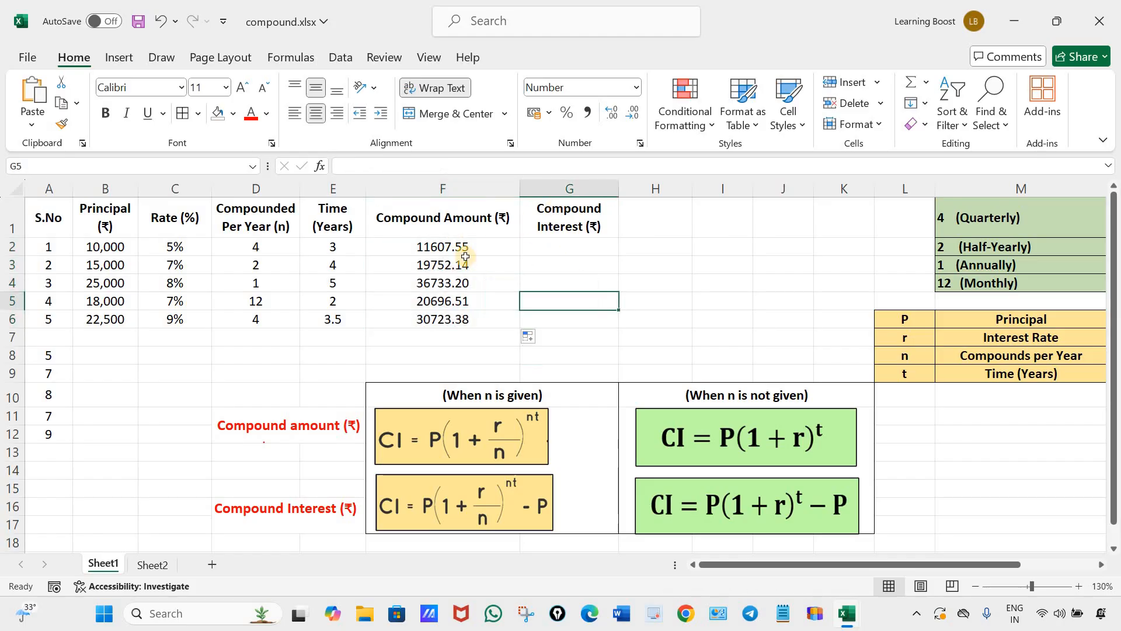
Copy the compound amount formula text from F2 into G2 in the Compound Interest column.
{"action": "left_click", "coordinate": [572, 247]}
{"action": "left_click", "coordinate": [475, 247]}
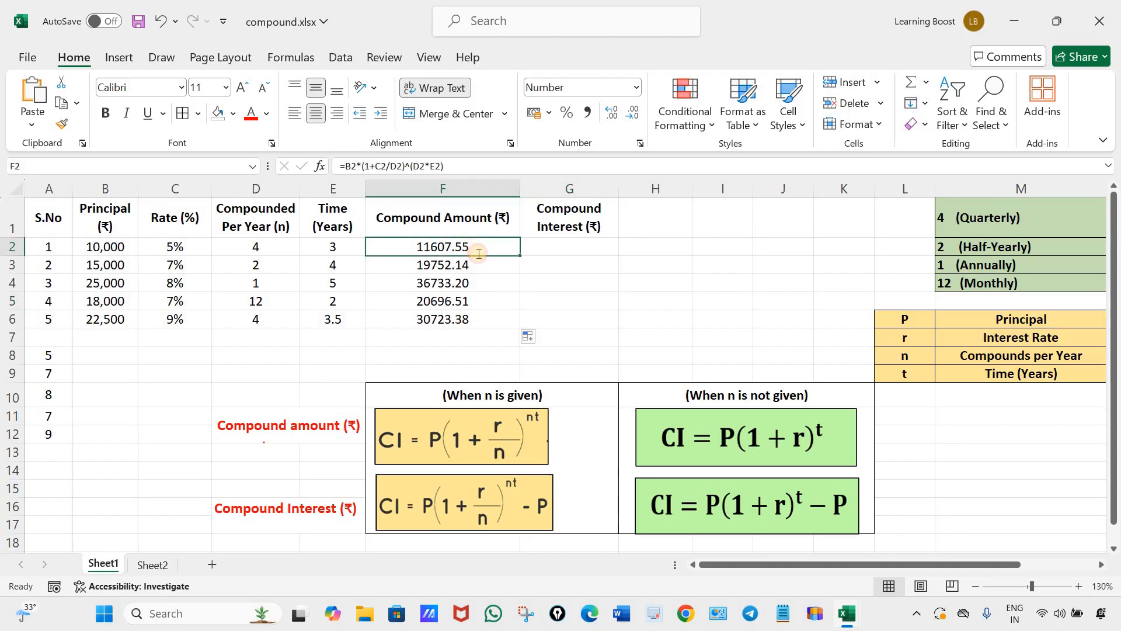
{"action": "double_click", "coordinate": [475, 248]}
{"action": "left_click_drag", "start_coordinate": [505, 257], "coordinate": [376, 259]}
{"action": "key", "text": "ctrl+c"}
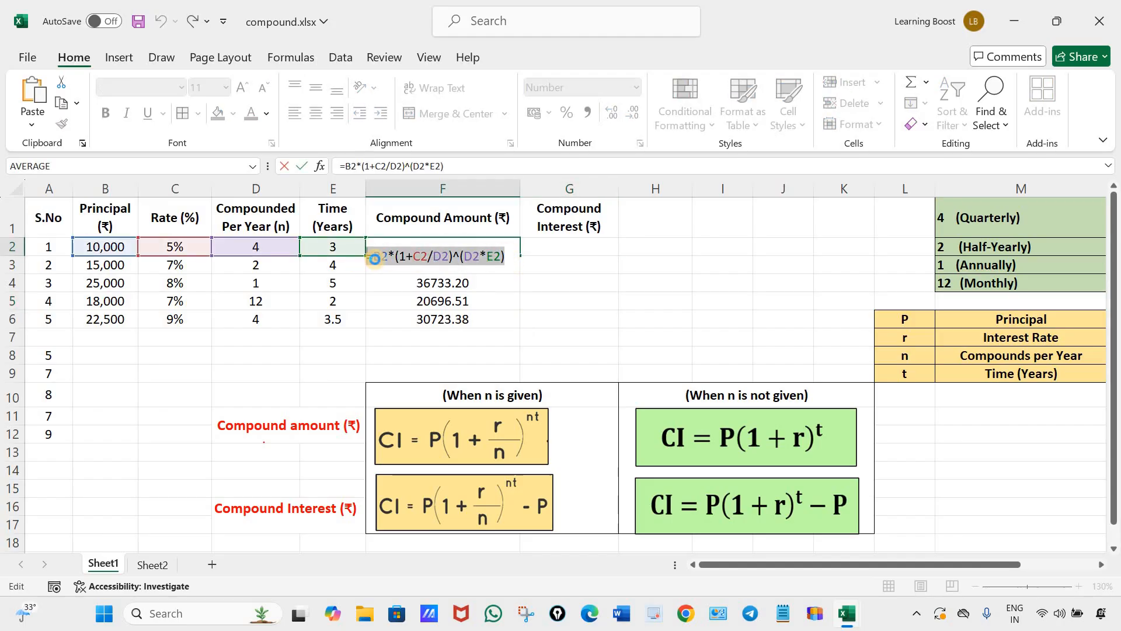
{"action": "left_click", "coordinate": [506, 258]}
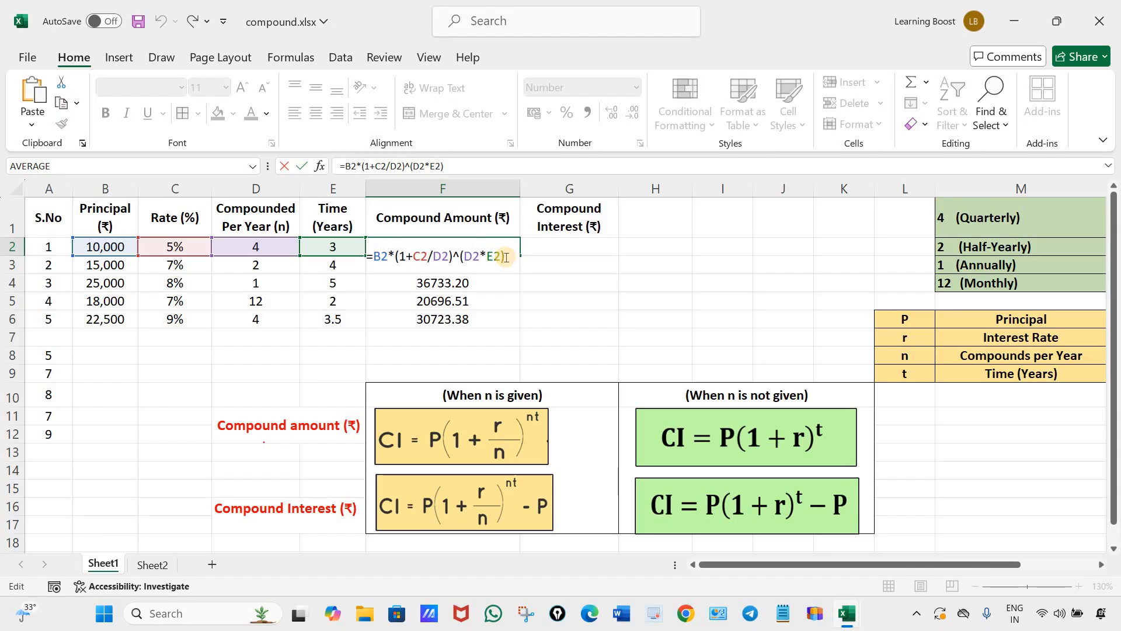
{"action": "key", "text": "Escape"}
{"action": "double_click", "coordinate": [589, 246]}
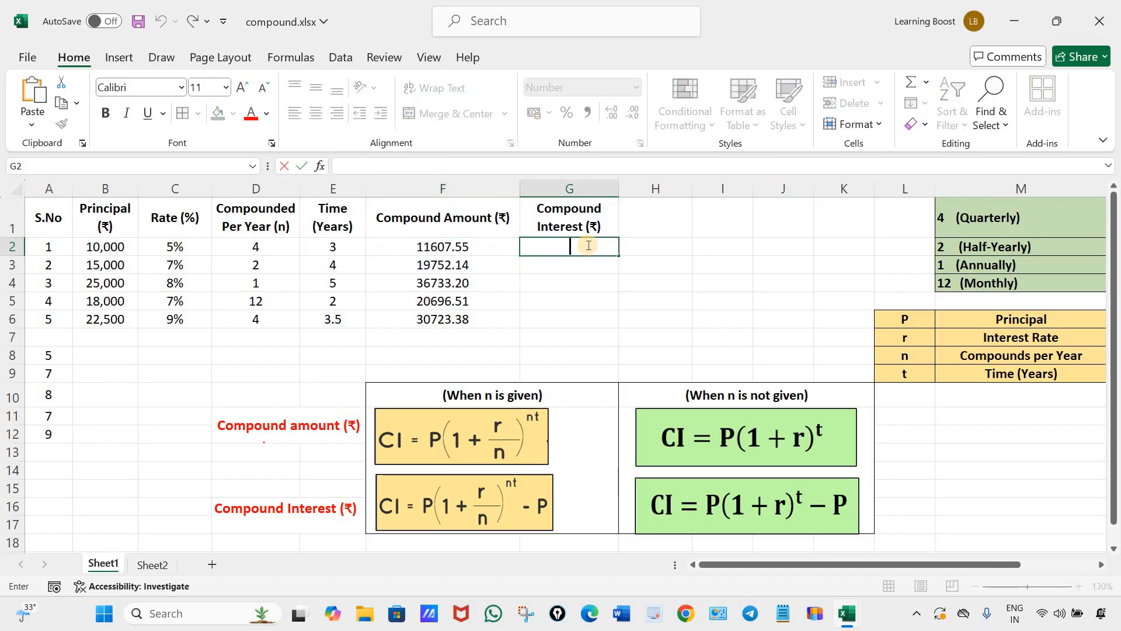
{"action": "key", "text": "ctrl+v"}
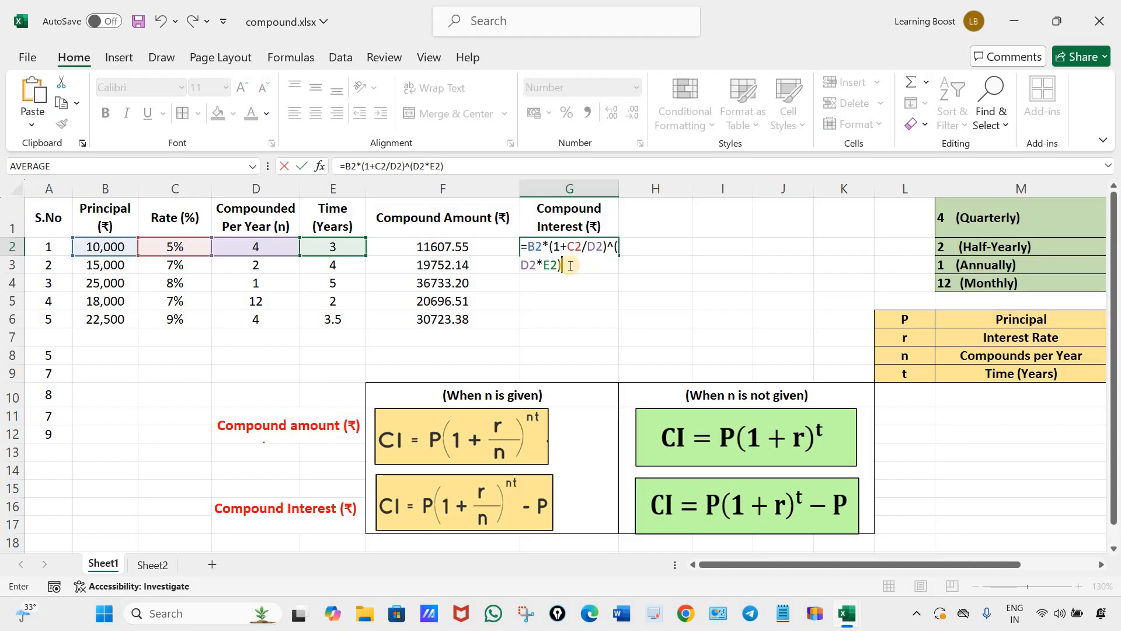
Subtract the principal B2 in the G2 formula, making it =B2*(1+C2/D2)^(D2*E2)-B2, and fill it down through G6.
{"action": "type", "text": "-"}
{"action": "left_click", "coordinate": [111, 247]}
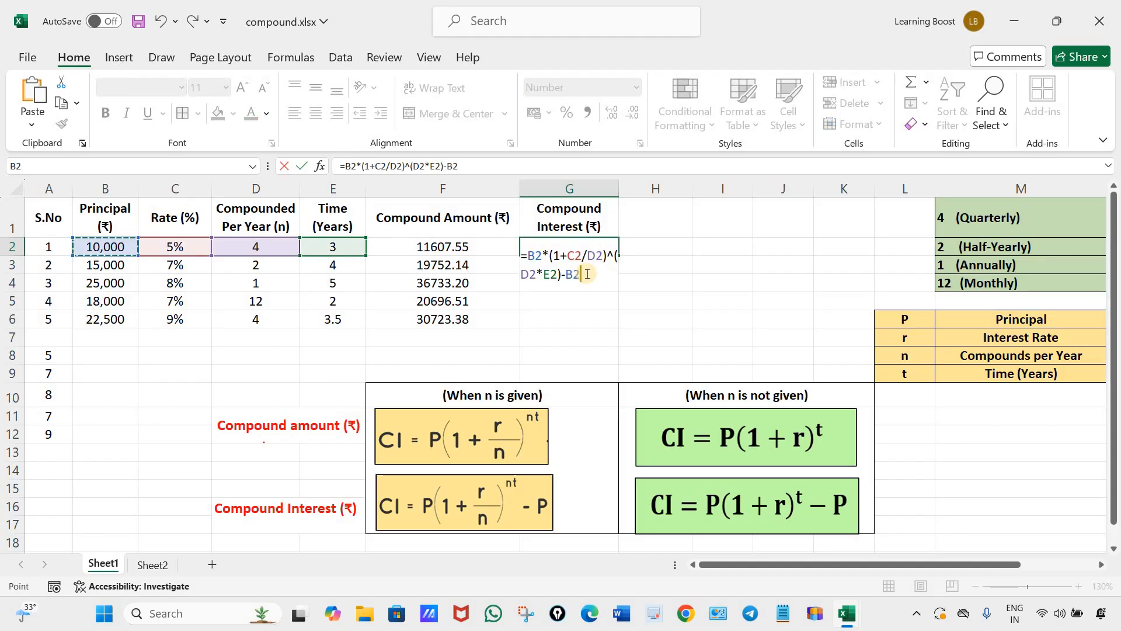
{"action": "key", "text": "Return"}
{"action": "left_click", "coordinate": [610, 254]}
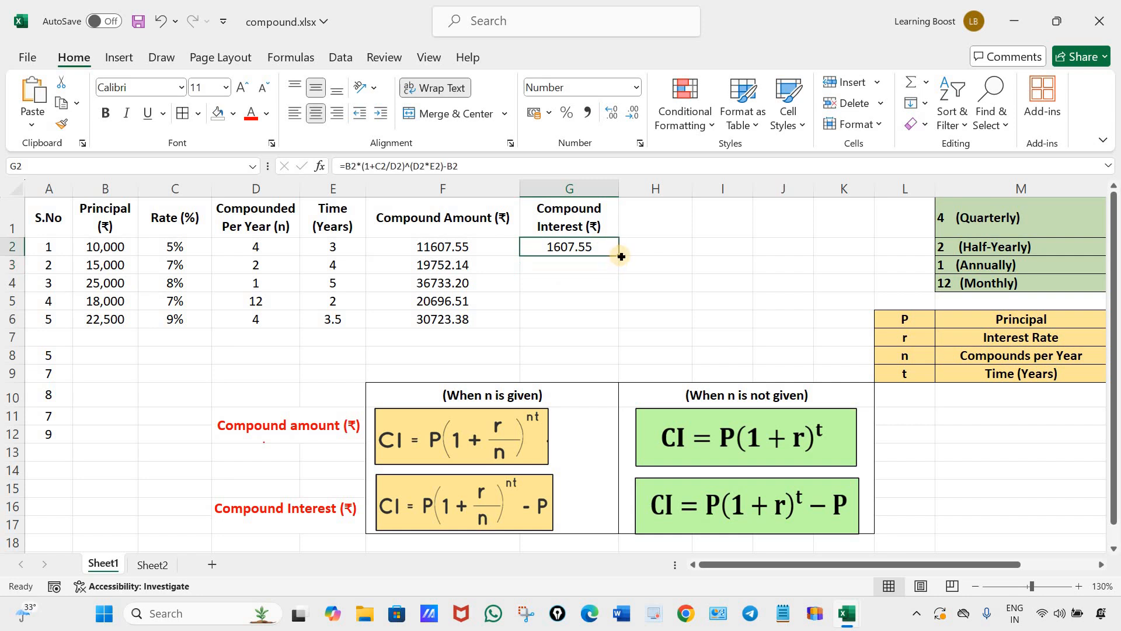
{"action": "left_click_drag", "start_coordinate": [616, 325], "coordinate": [741, 329]}
{"action": "left_click", "coordinate": [739, 336]}
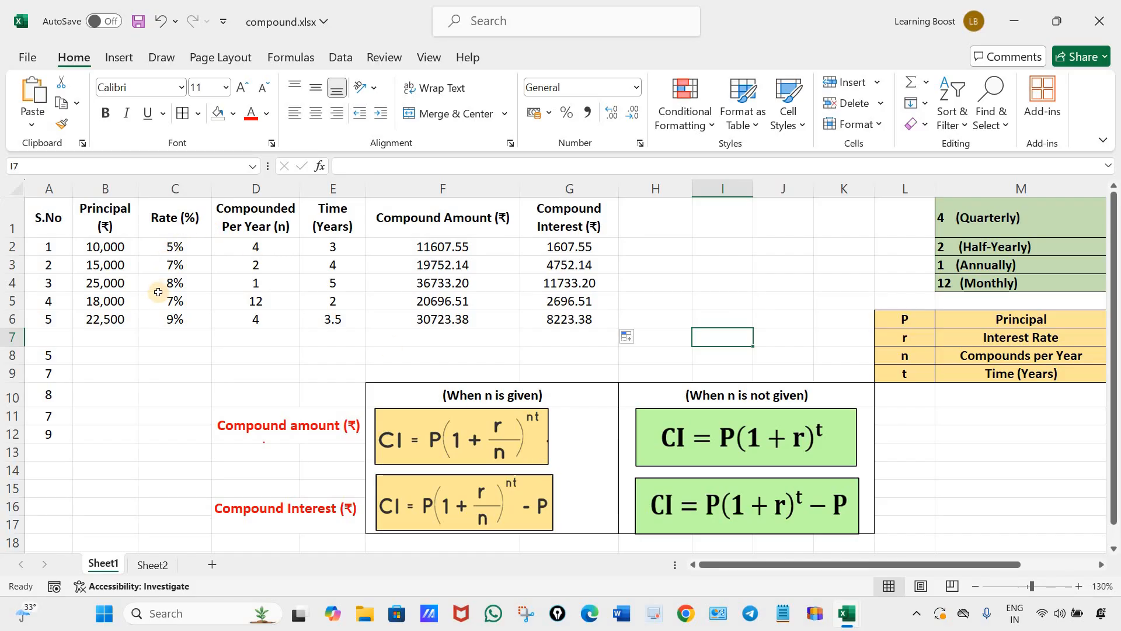
Clear the percentage-based compound amount and compound interest results from F2:G6.
{"action": "left_click_drag", "start_coordinate": [461, 246], "coordinate": [563, 325]}
{"action": "key", "text": "Delete"}
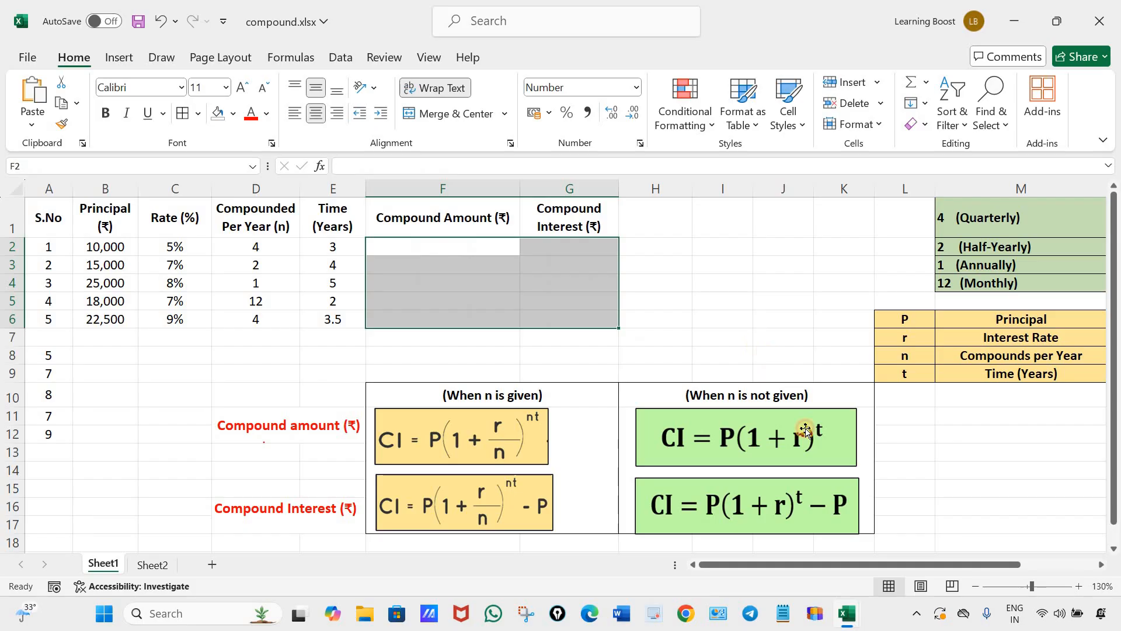
{"action": "left_click", "coordinate": [783, 338]}
{"action": "left_click", "coordinate": [696, 414]}
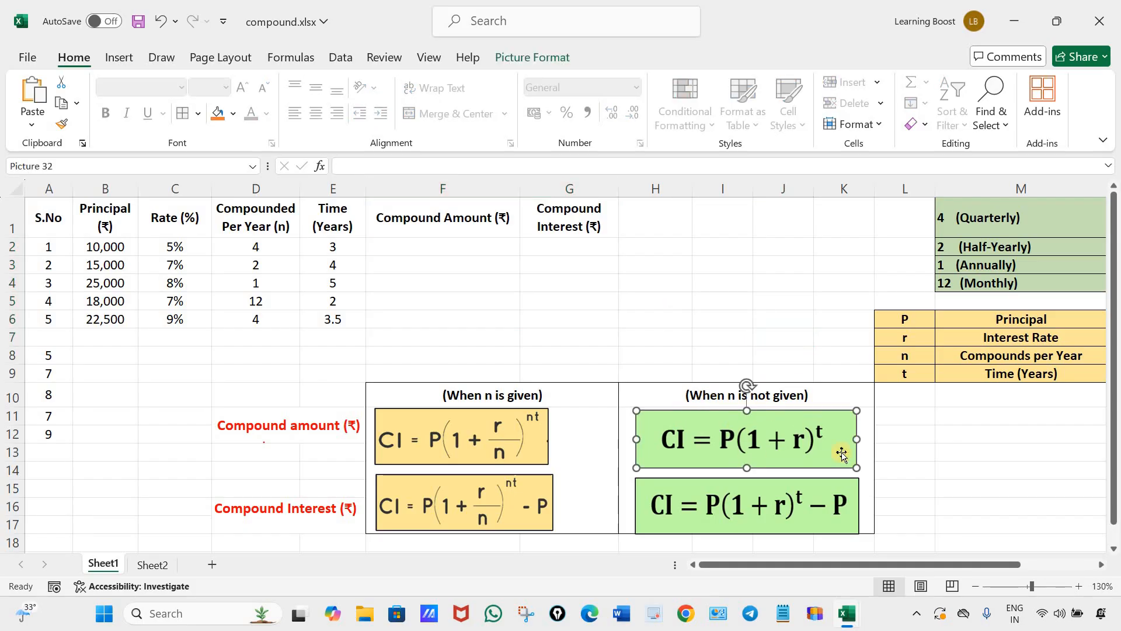
{"action": "left_click", "coordinate": [850, 401]}
{"action": "left_click_drag", "start_coordinate": [856, 489], "coordinate": [858, 490]}
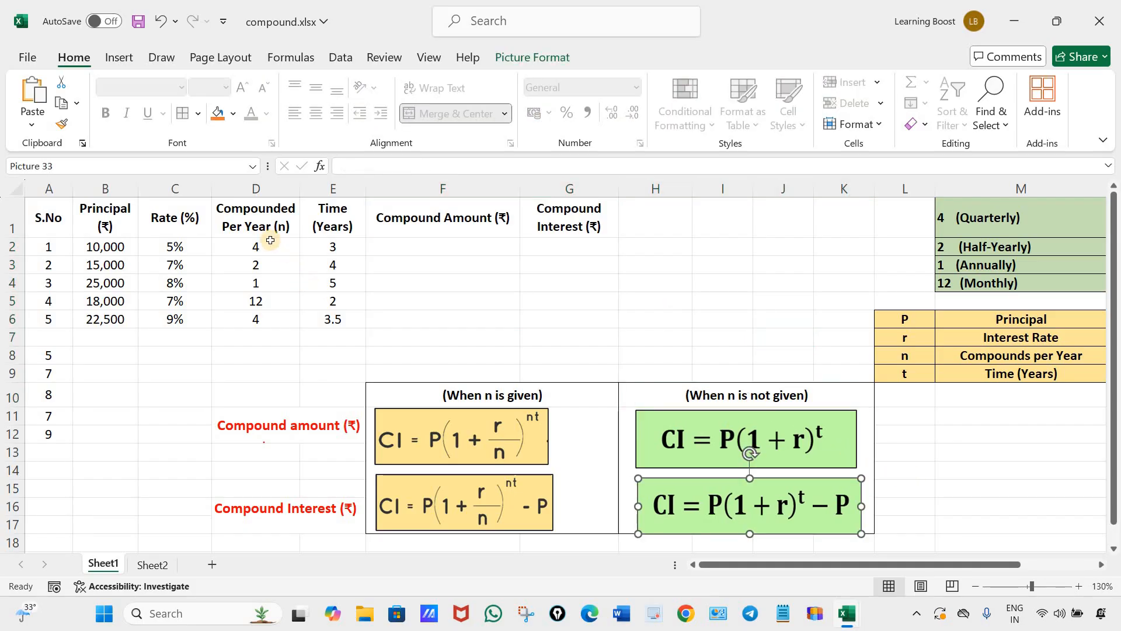
{"action": "left_click_drag", "start_coordinate": [257, 223], "coordinate": [263, 315]}
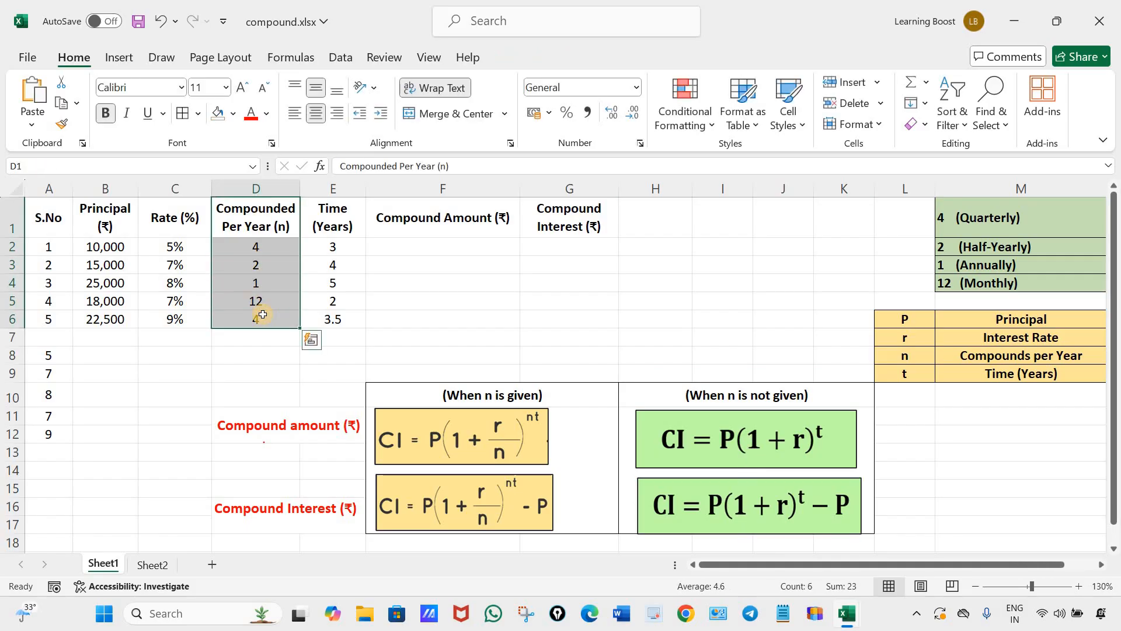
{"action": "left_click", "coordinate": [978, 268]}
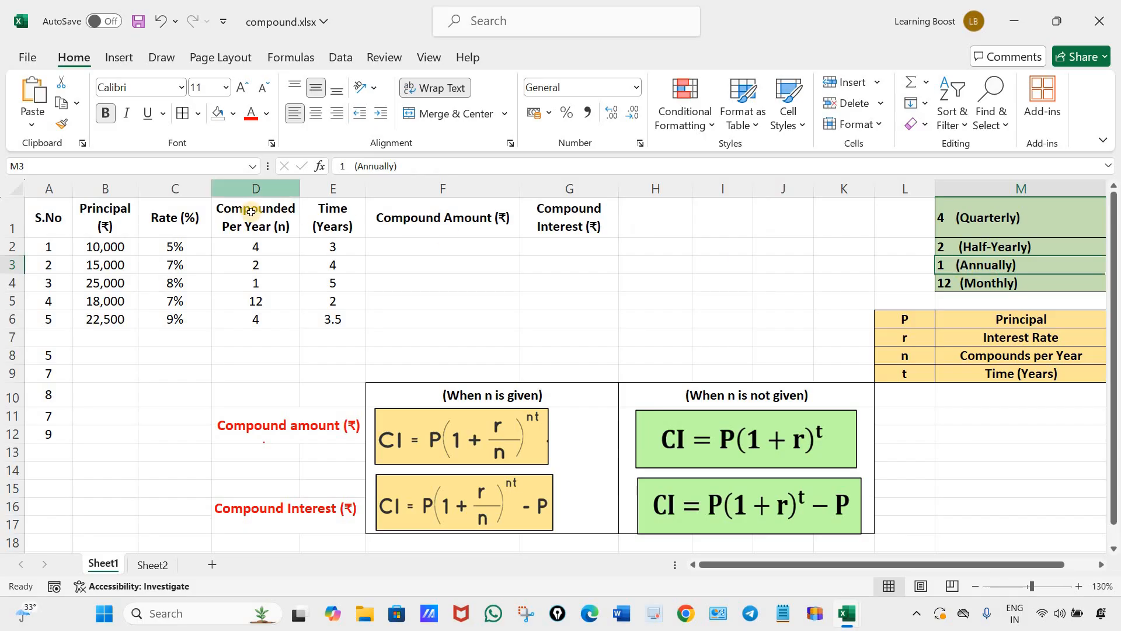
Delete the Compounded Per Year (n) column and undo the deletion.
{"action": "left_click_drag", "start_coordinate": [255, 221], "coordinate": [257, 320]}
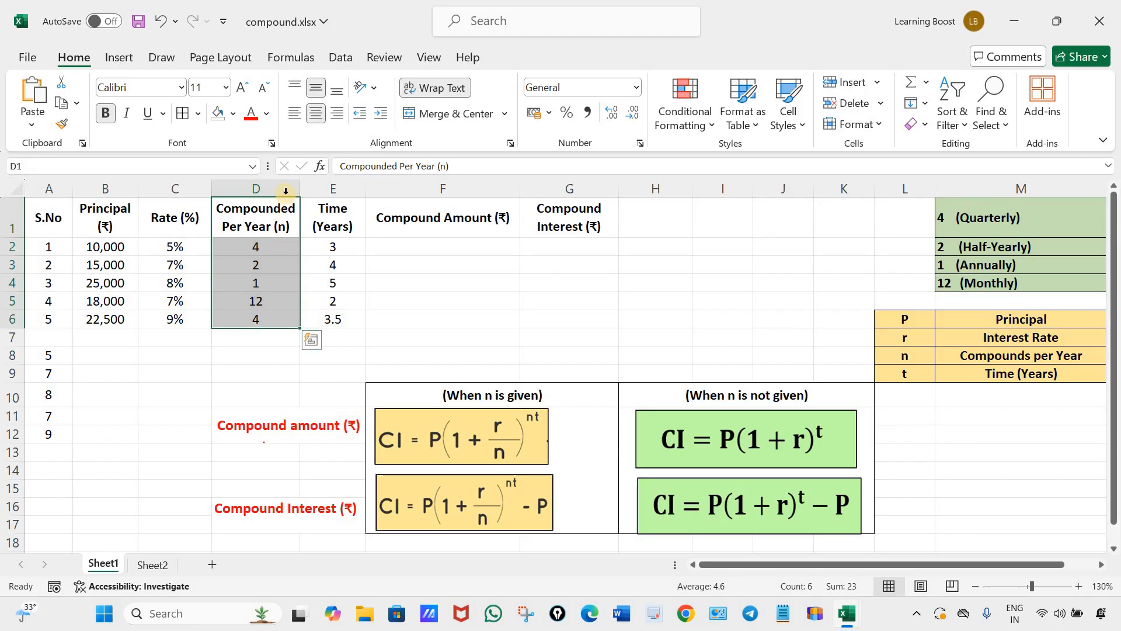
{"action": "right_click", "coordinate": [286, 196]}
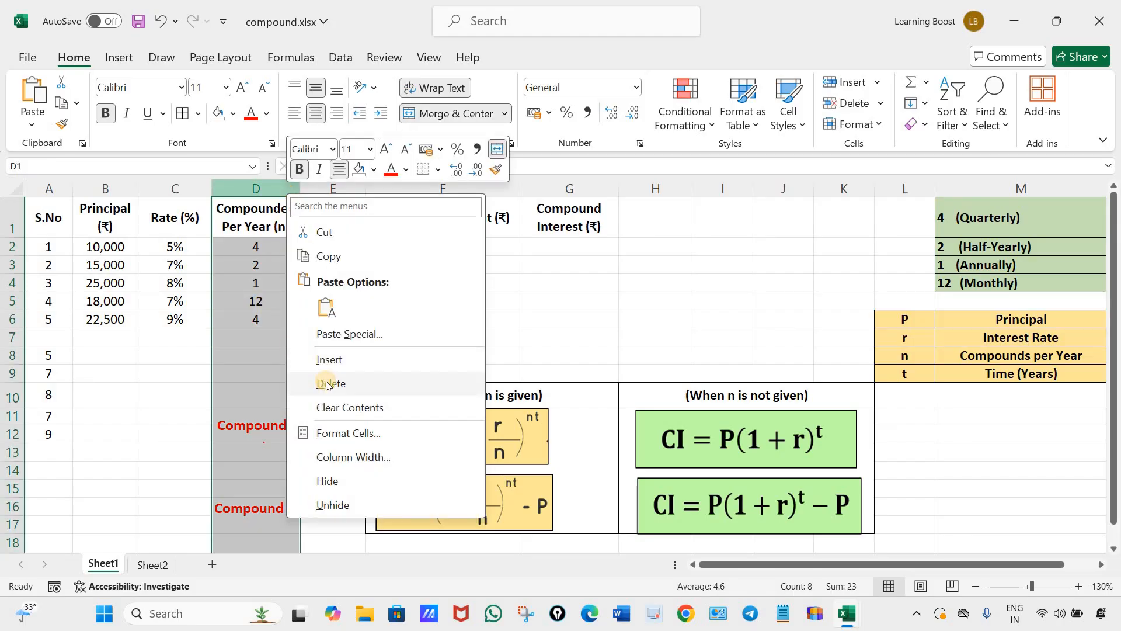
{"action": "left_click", "coordinate": [254, 218]}
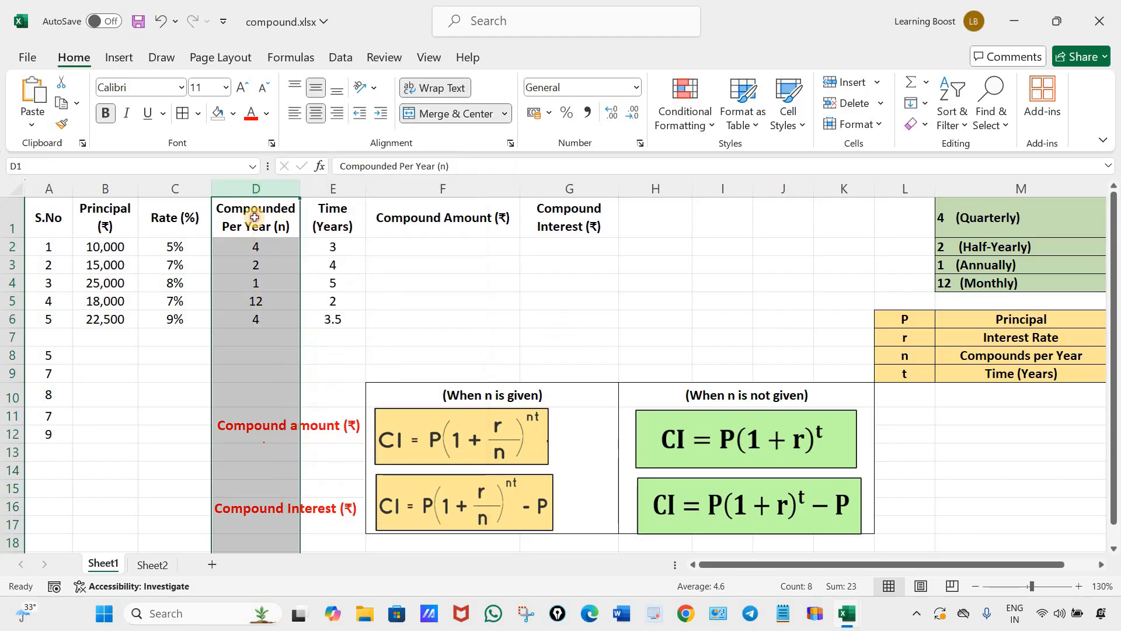
{"action": "left_click", "coordinate": [254, 217]}
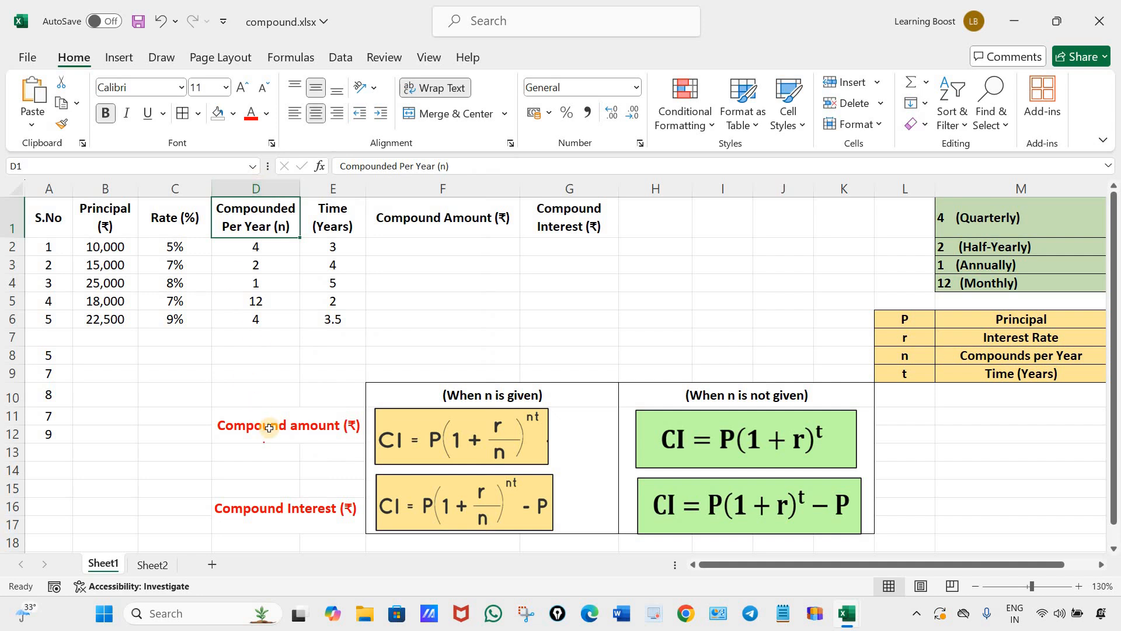
{"action": "right_click", "coordinate": [271, 186]}
{"action": "left_click", "coordinate": [323, 376]}
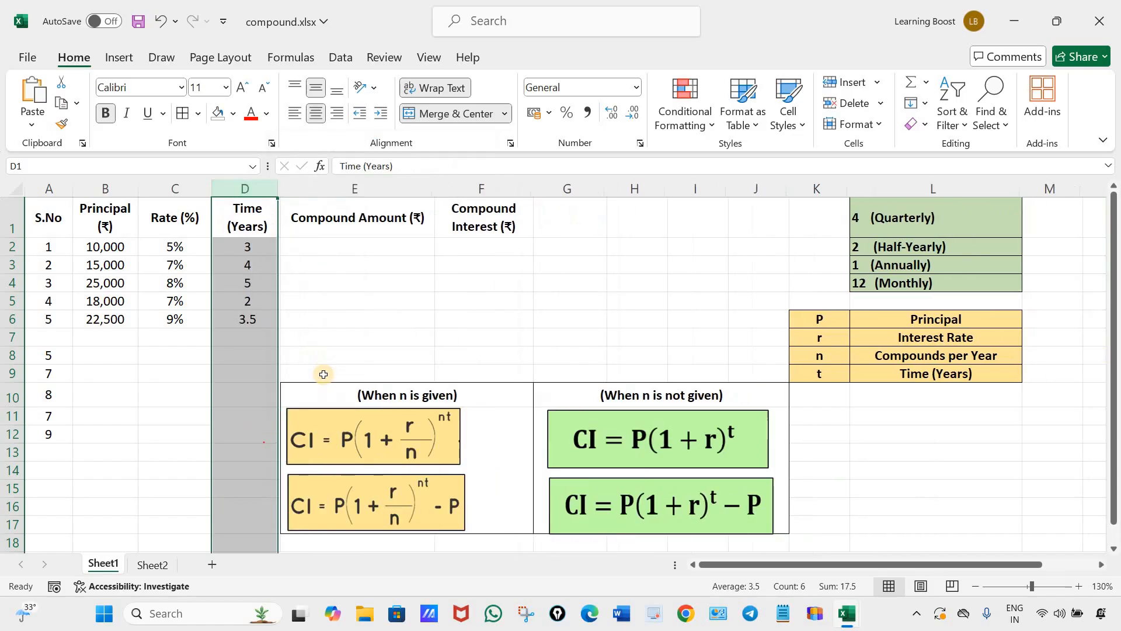
{"action": "left_click", "coordinate": [310, 323]}
{"action": "left_click", "coordinate": [157, 26]}
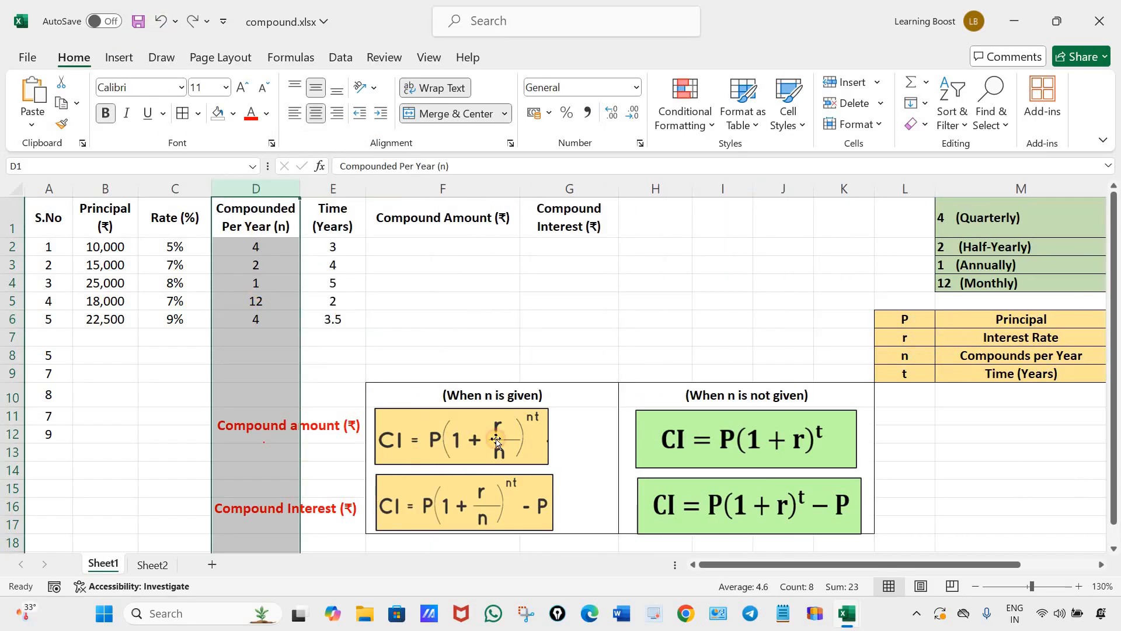
{"action": "left_click", "coordinate": [259, 228]}
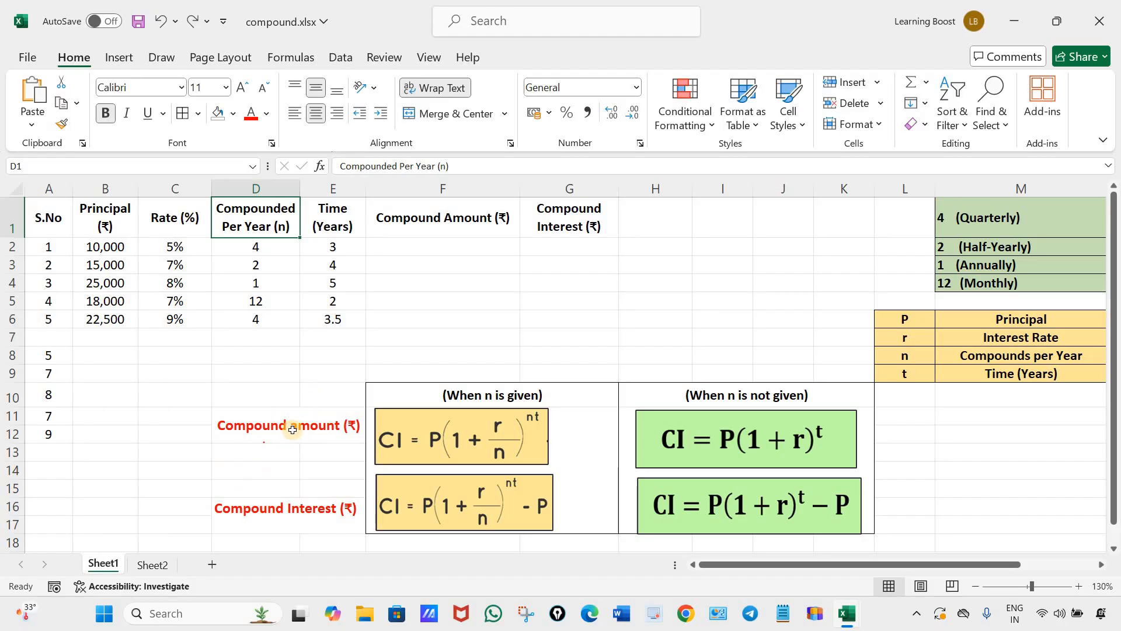
{"action": "left_click", "coordinate": [513, 439]}
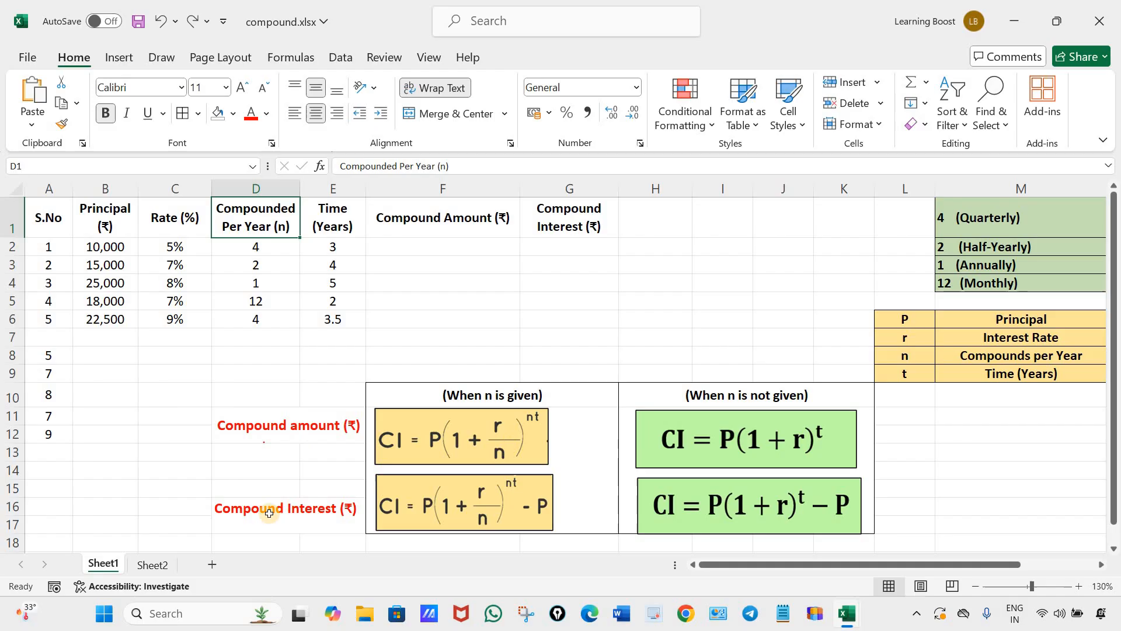
{"action": "left_click", "coordinate": [254, 517]}
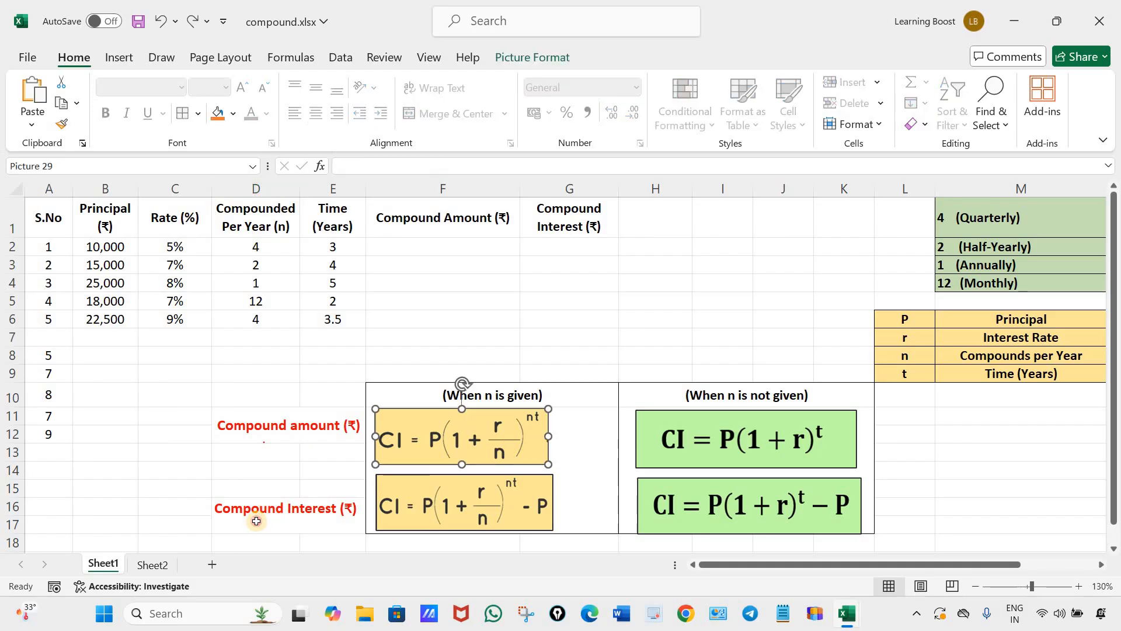
Delete the Compounded Per Year (n) column from the sheet.
{"action": "left_click", "coordinate": [760, 517]}
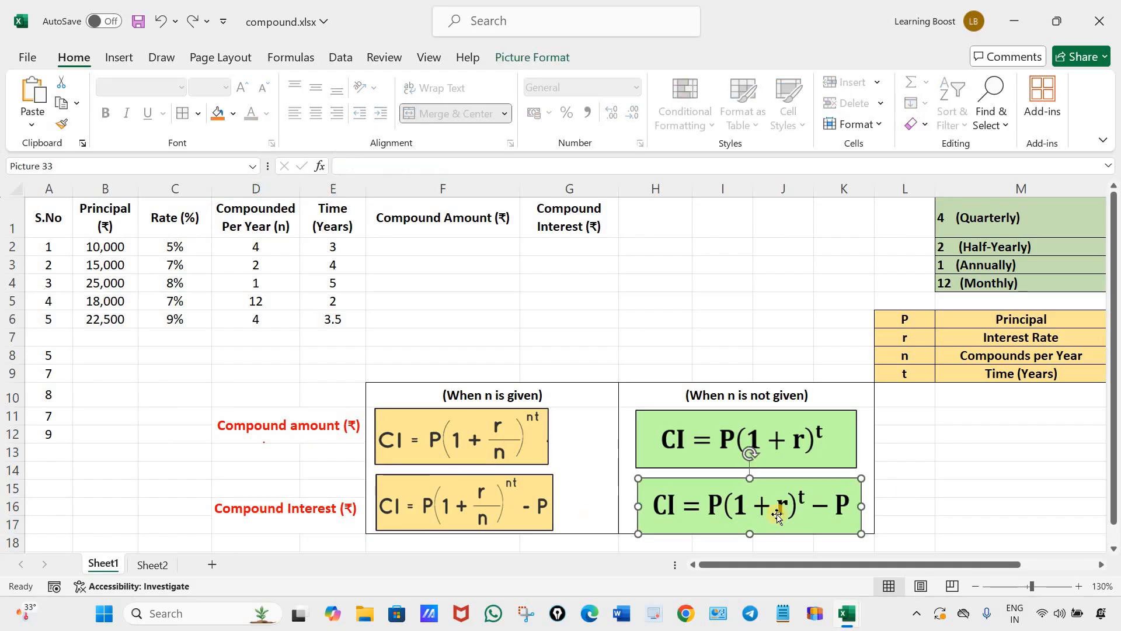
{"action": "left_click", "coordinate": [288, 185]}
{"action": "right_click", "coordinate": [289, 186]}
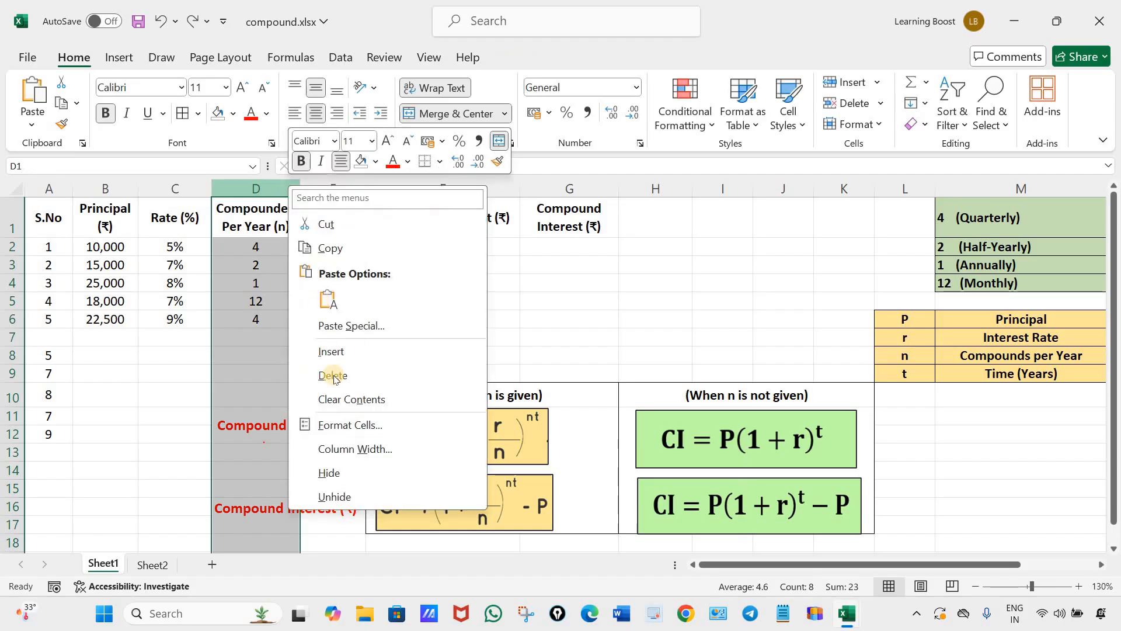
{"action": "left_click", "coordinate": [333, 374]}
{"action": "left_click", "coordinate": [348, 358]}
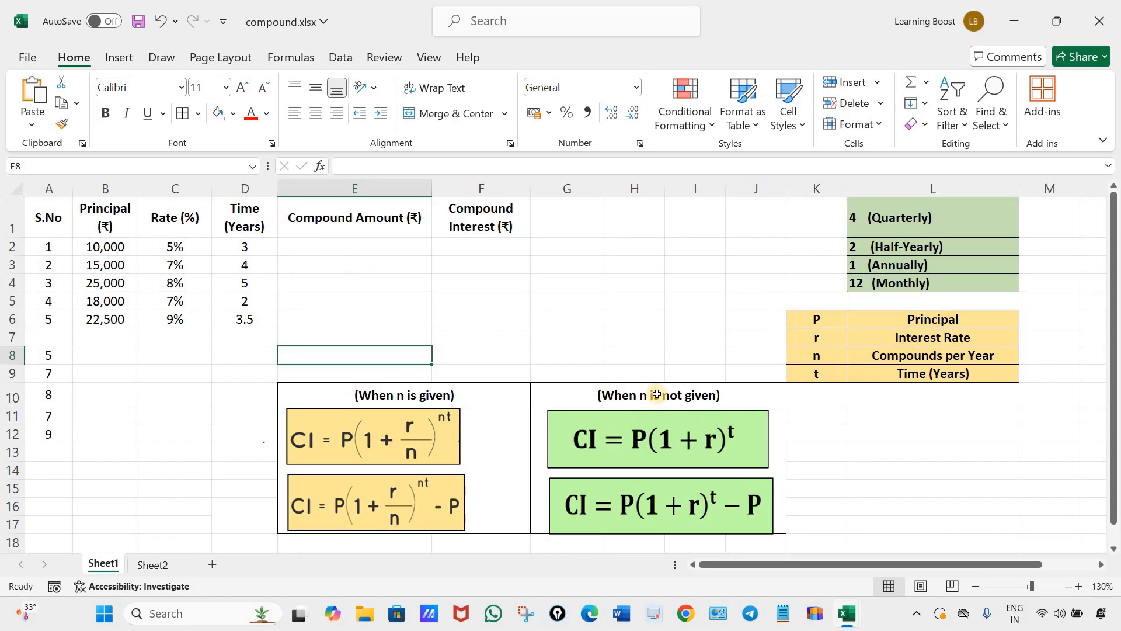
{"action": "key", "text": "ctrl+Up"}
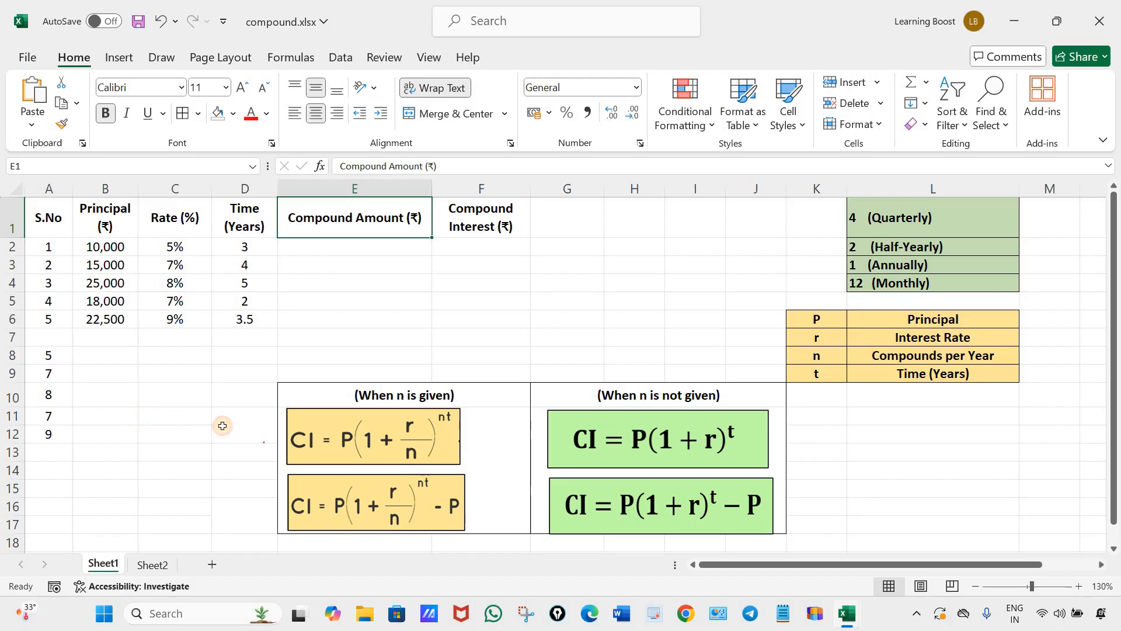
Merge and center cells C11:D12 and C15:D16 beside the formula pictures.
{"action": "left_click_drag", "start_coordinate": [152, 415], "coordinate": [233, 435]}
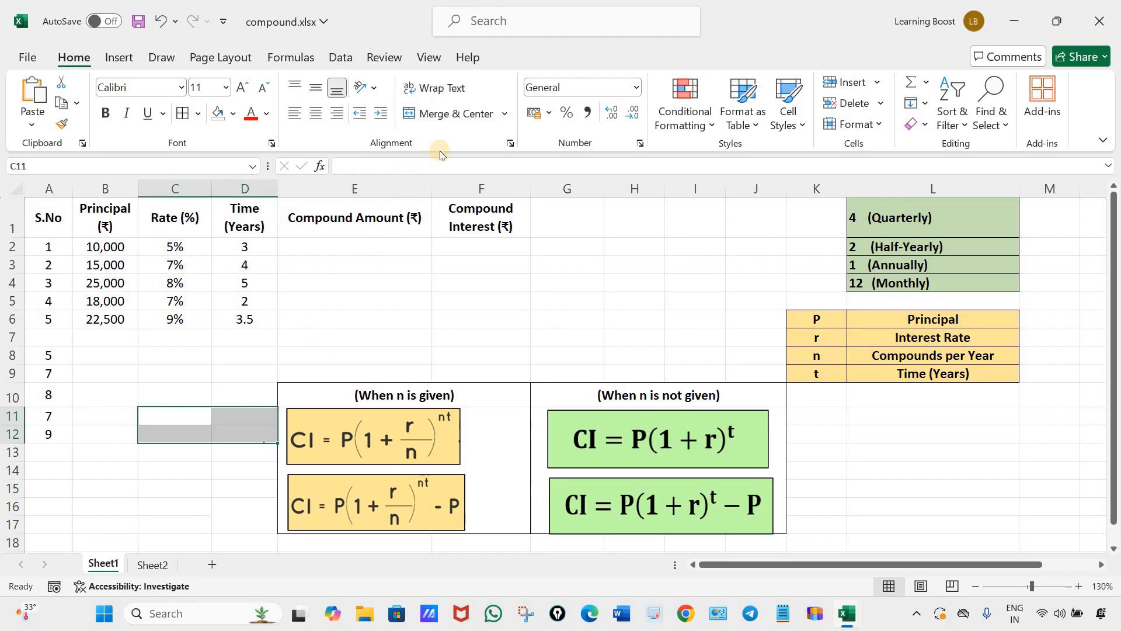
{"action": "left_click", "coordinate": [444, 113]}
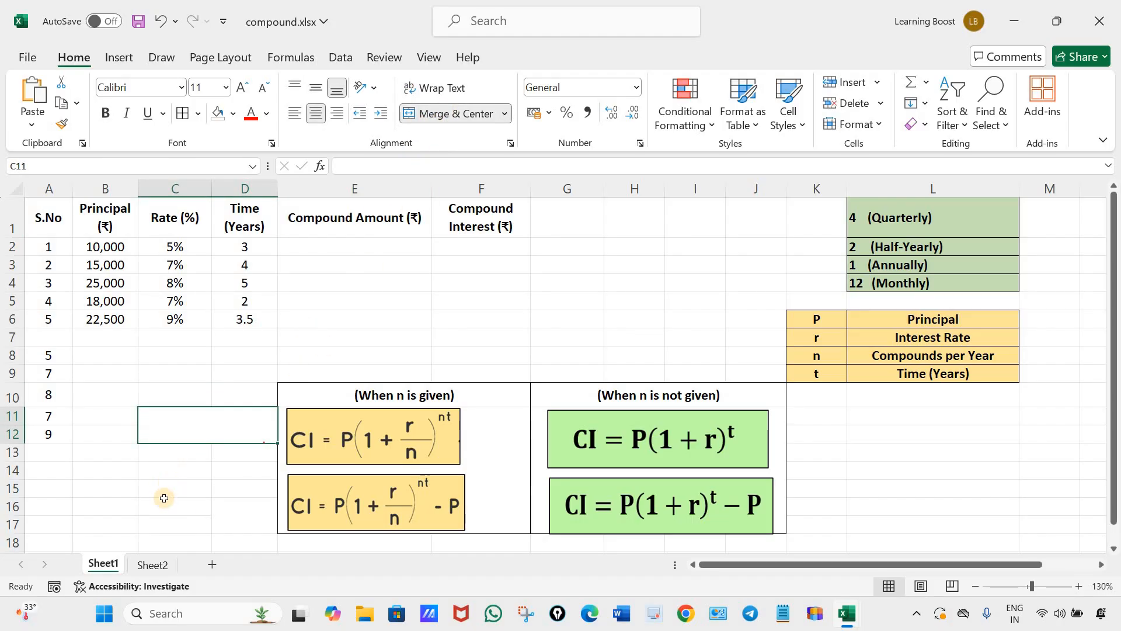
{"action": "left_click_drag", "start_coordinate": [155, 490], "coordinate": [184, 523]}
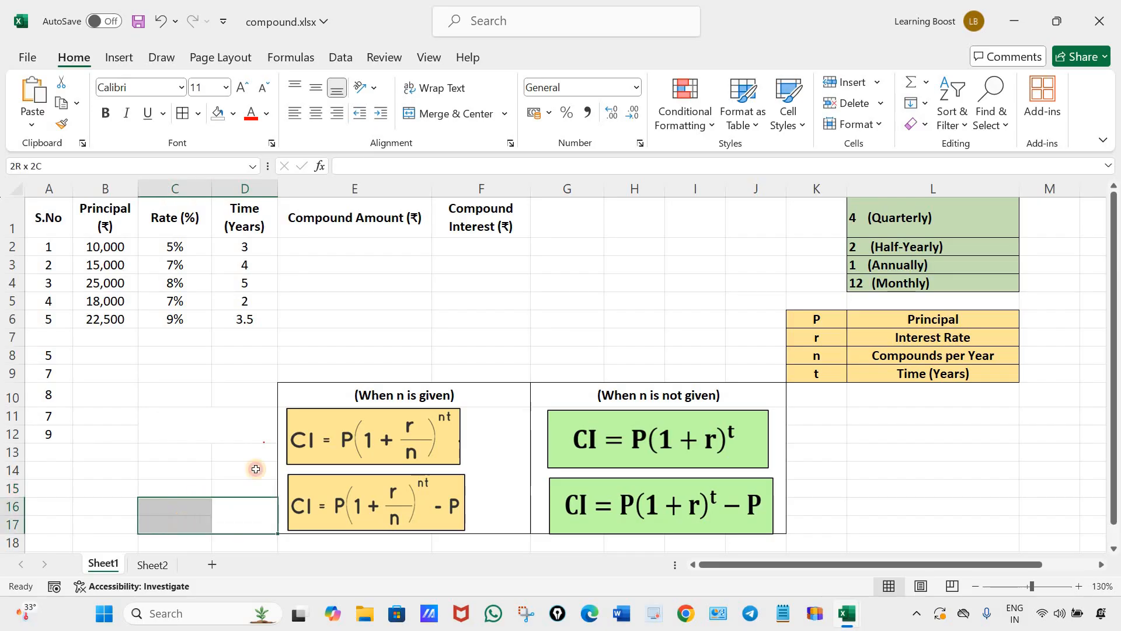
{"action": "left_click", "coordinate": [447, 115]}
{"action": "left_click", "coordinate": [446, 114]}
{"action": "left_click", "coordinate": [446, 112]}
{"action": "left_click_drag", "start_coordinate": [181, 485], "coordinate": [245, 506]}
{"action": "left_click", "coordinate": [421, 262]}
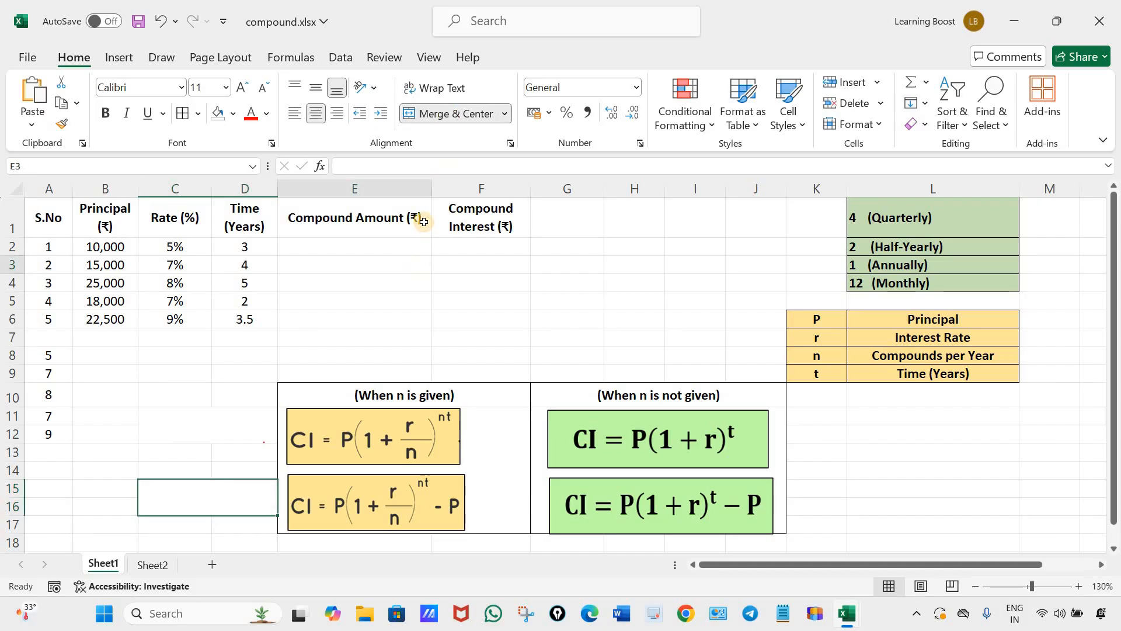
Copy the heading text Compound Amount (₹) from E1 into merged cell C11, middle-aligned and bold.
{"action": "left_click", "coordinate": [318, 232]}
{"action": "key", "text": "F2"}
{"action": "left_click_drag", "start_coordinate": [318, 232], "coordinate": [292, 228]}
{"action": "key", "text": "ctrl+c"}
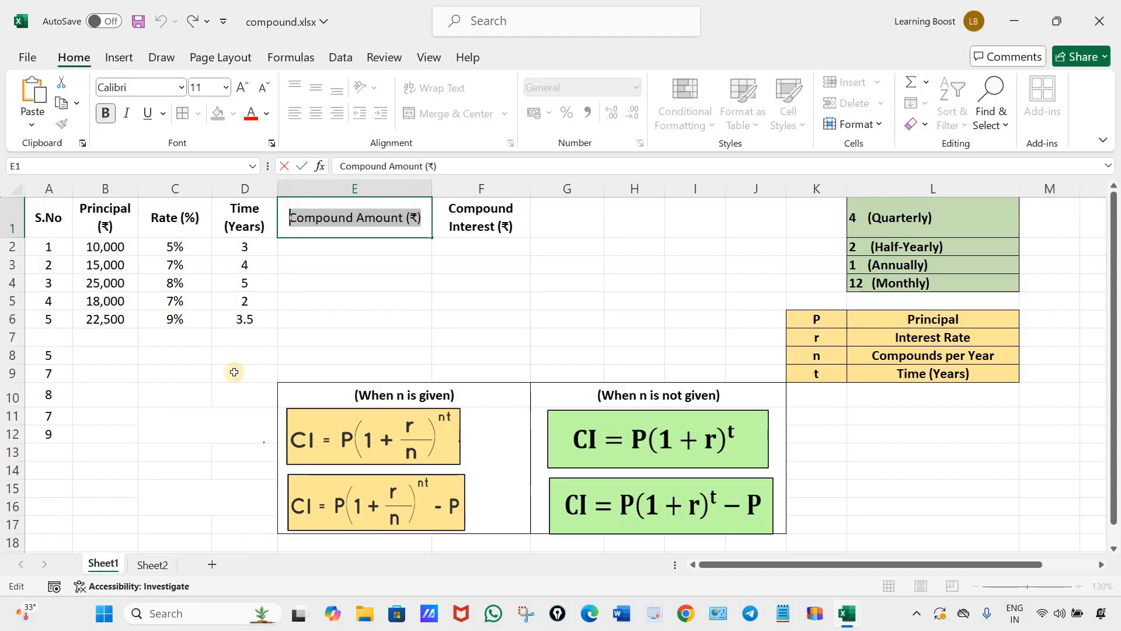
{"action": "left_click", "coordinate": [199, 431]}
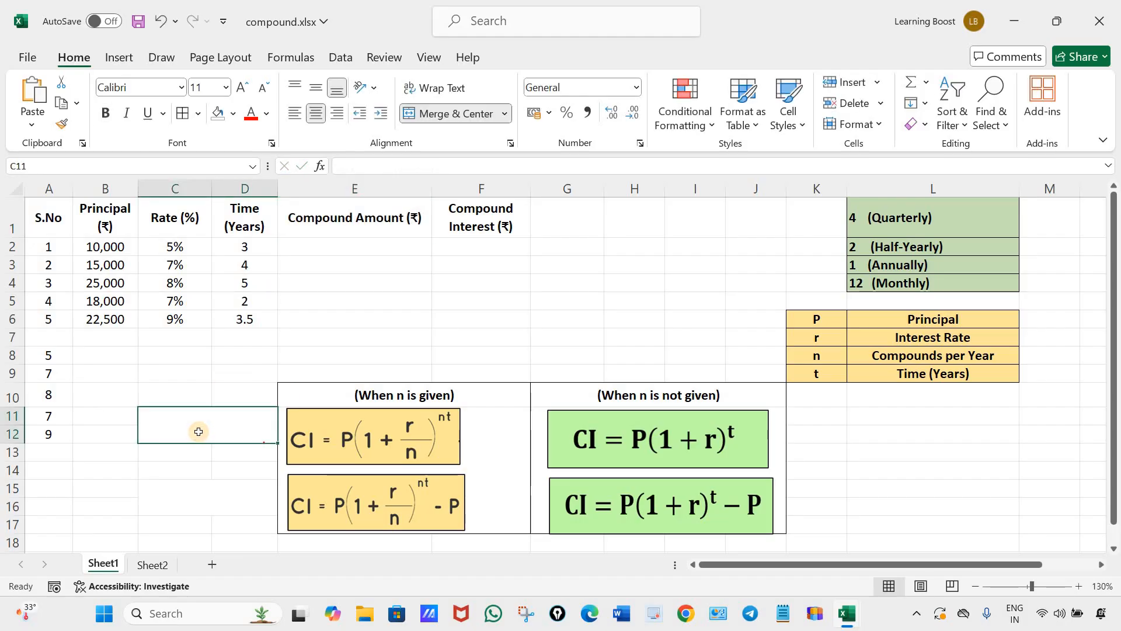
{"action": "double_click", "coordinate": [200, 428]}
{"action": "key", "text": "ctrl+v"}
{"action": "left_click", "coordinate": [236, 469]}
{"action": "key", "text": "Up"}
{"action": "key", "text": "Up"}
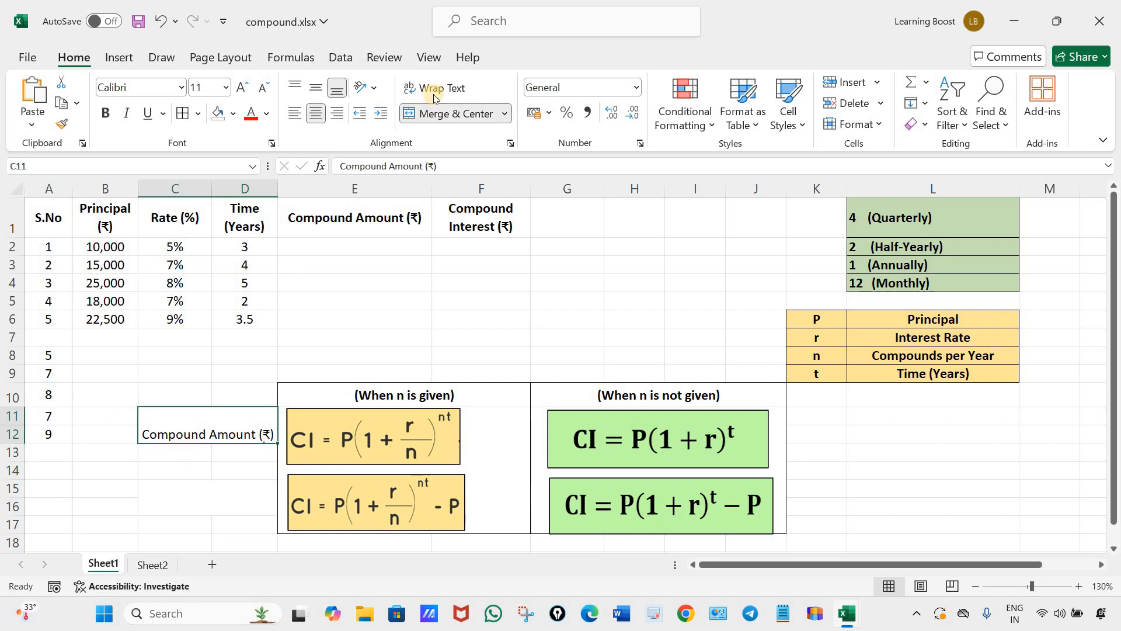
{"action": "left_click", "coordinate": [315, 87]}
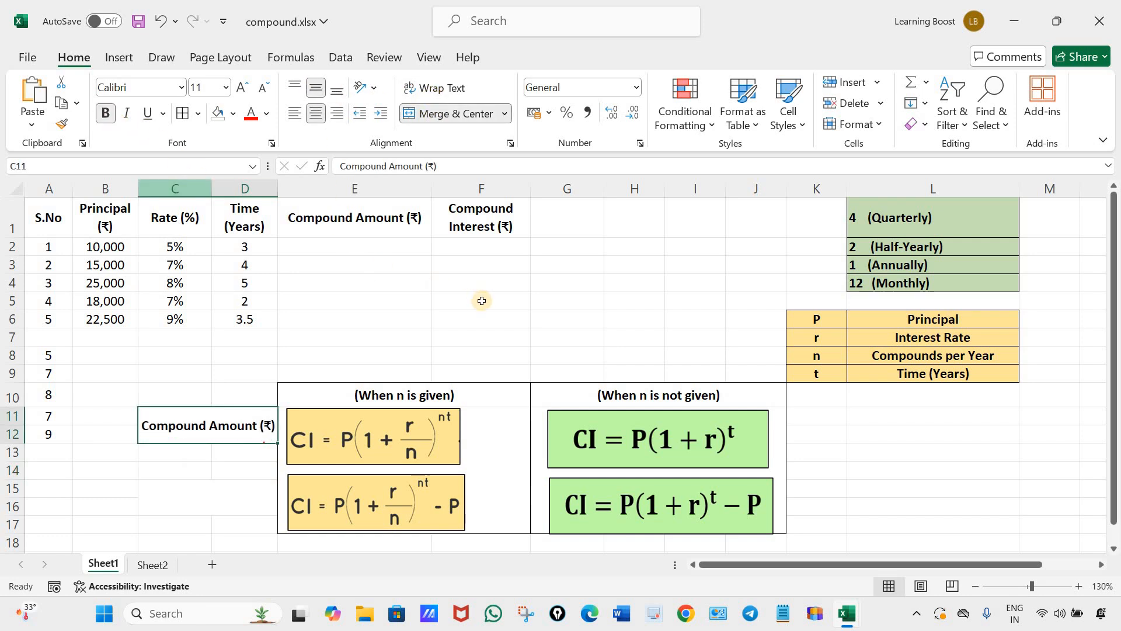
Copy the heading text Compound Interest (₹) from F1 into merged cell C15, middle-aligned and bold.
{"action": "left_click", "coordinate": [498, 226]}
{"action": "double_click", "coordinate": [497, 226]}
{"action": "left_click_drag", "start_coordinate": [497, 226], "coordinate": [418, 198]}
{"action": "key", "text": "ctrl+c"}
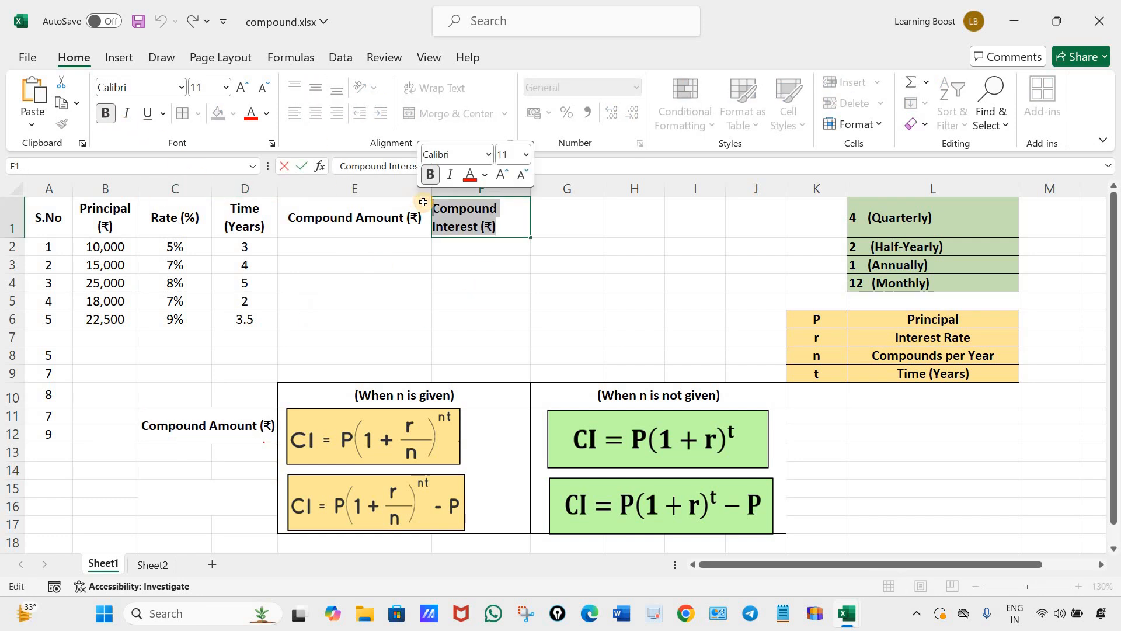
{"action": "left_click", "coordinate": [223, 499]}
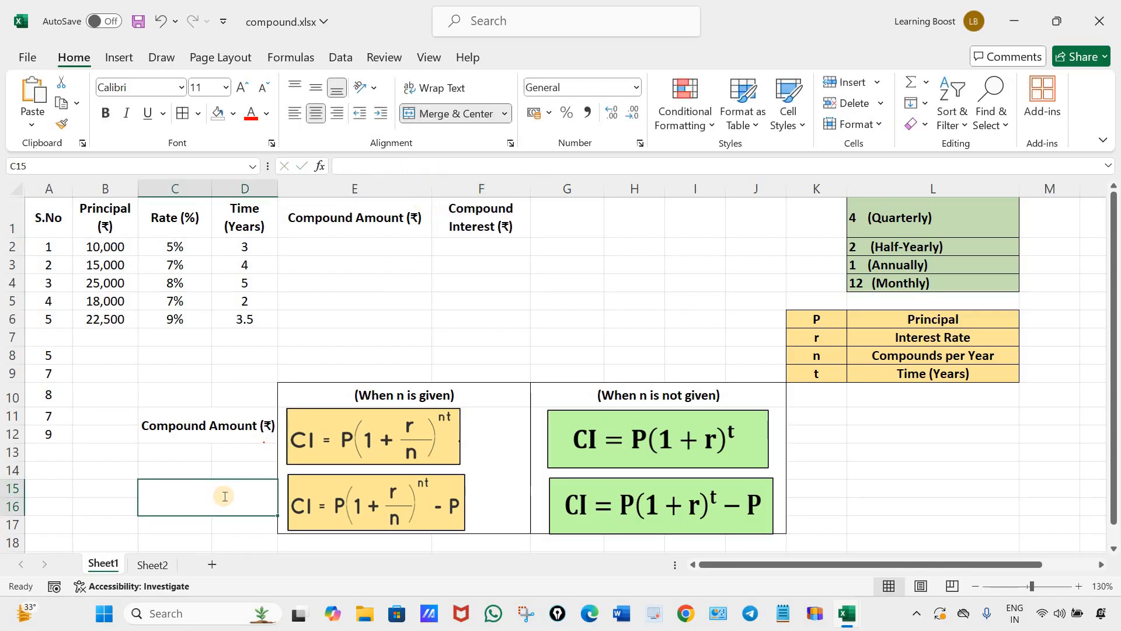
{"action": "key", "text": "ctrl+v"}
{"action": "left_click", "coordinate": [240, 527]}
{"action": "left_click", "coordinate": [237, 489]}
{"action": "left_click", "coordinate": [314, 88]}
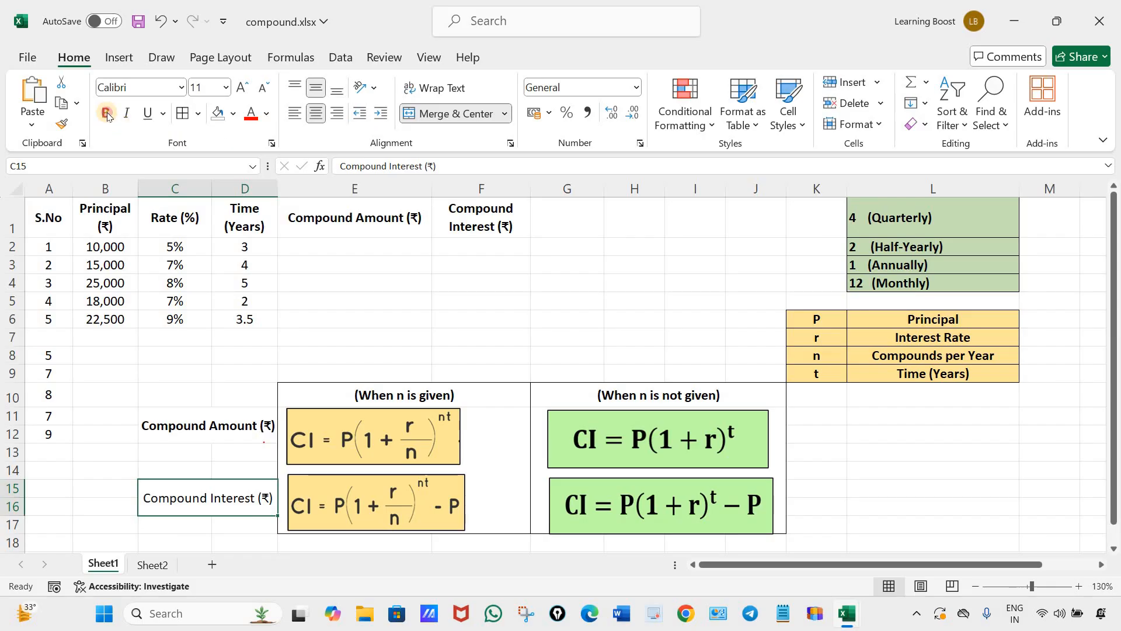
{"action": "left_click", "coordinate": [612, 268]}
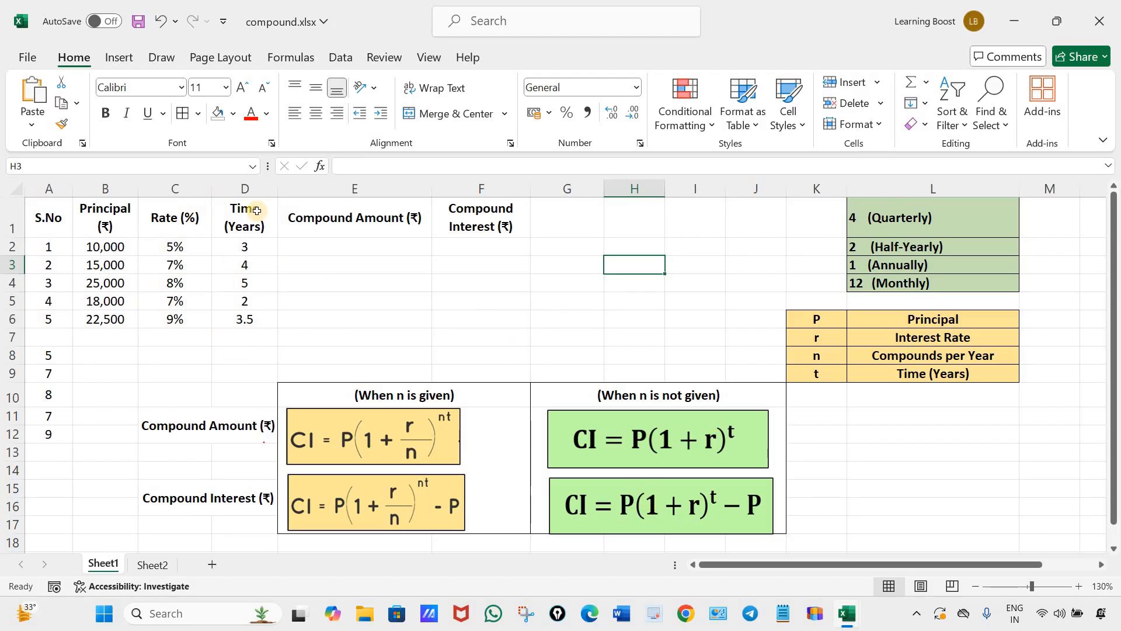
Clear the percentage rates in C2:C6 and set those cells to the General number format.
{"action": "left_click_drag", "start_coordinate": [204, 250], "coordinate": [197, 320]}
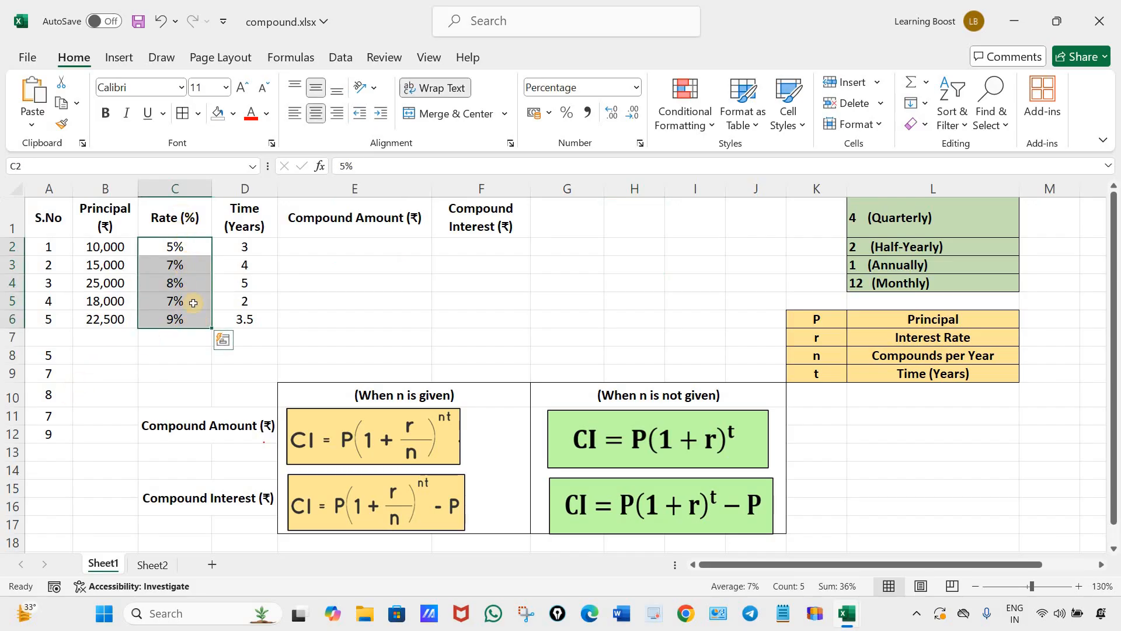
{"action": "key", "text": "Delete"}
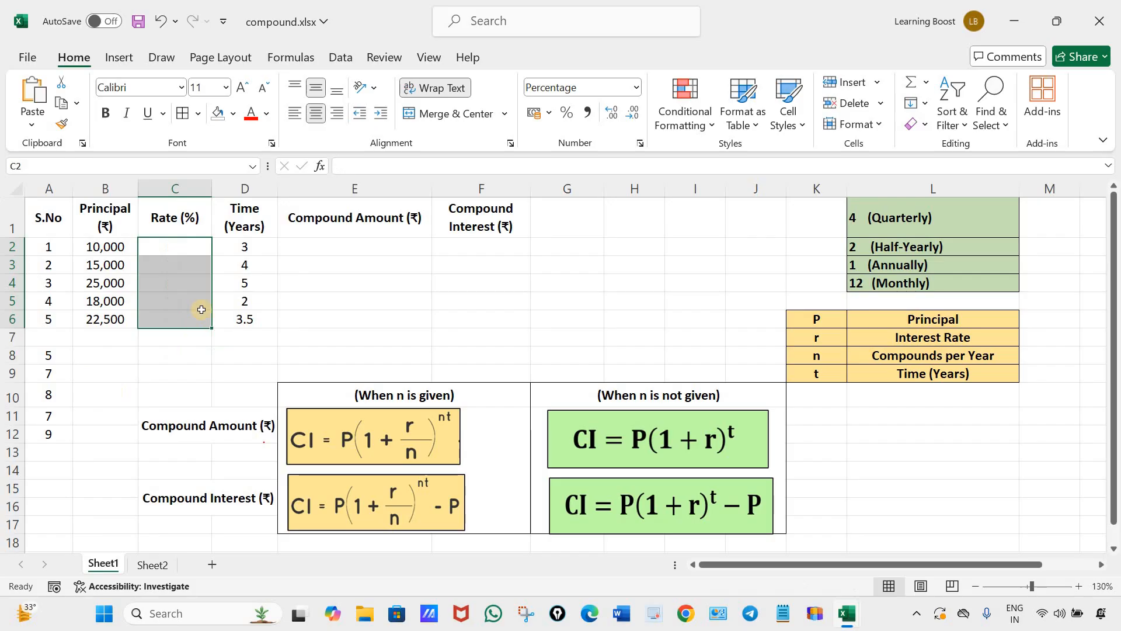
{"action": "left_click", "coordinate": [635, 88]}
{"action": "left_click", "coordinate": [608, 114]}
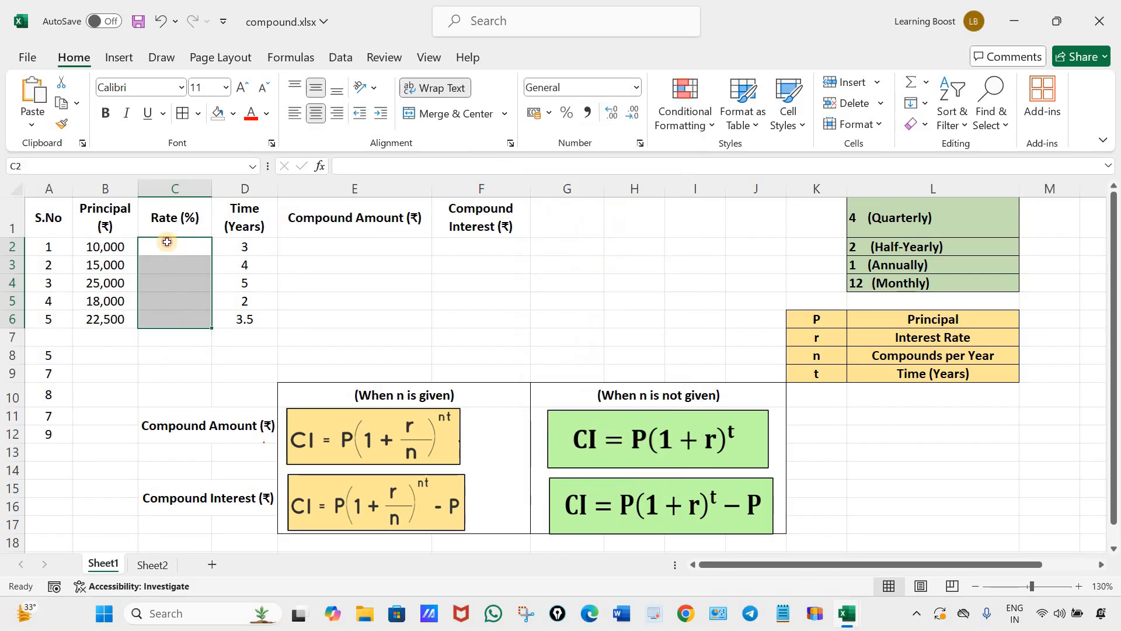
Enter the rates 5, 7, 8, 7 and 9 as plain numbers in C2:C6.
{"action": "left_click", "coordinate": [167, 246]}
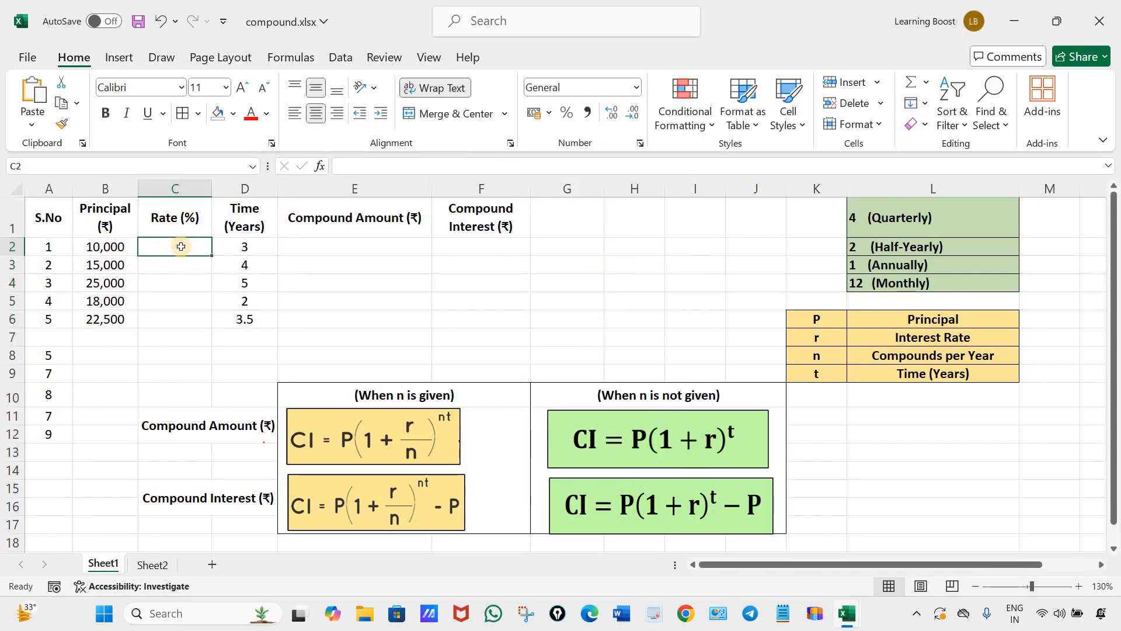
{"action": "type", "text": "5"}
{"action": "key", "text": "Return"}
{"action": "type", "text": "7"}
{"action": "key", "text": "Return"}
{"action": "type", "text": "8"}
{"action": "key", "text": "Return"}
{"action": "type", "text": "7"}
{"action": "key", "text": "Return"}
{"action": "type", "text": "9"}
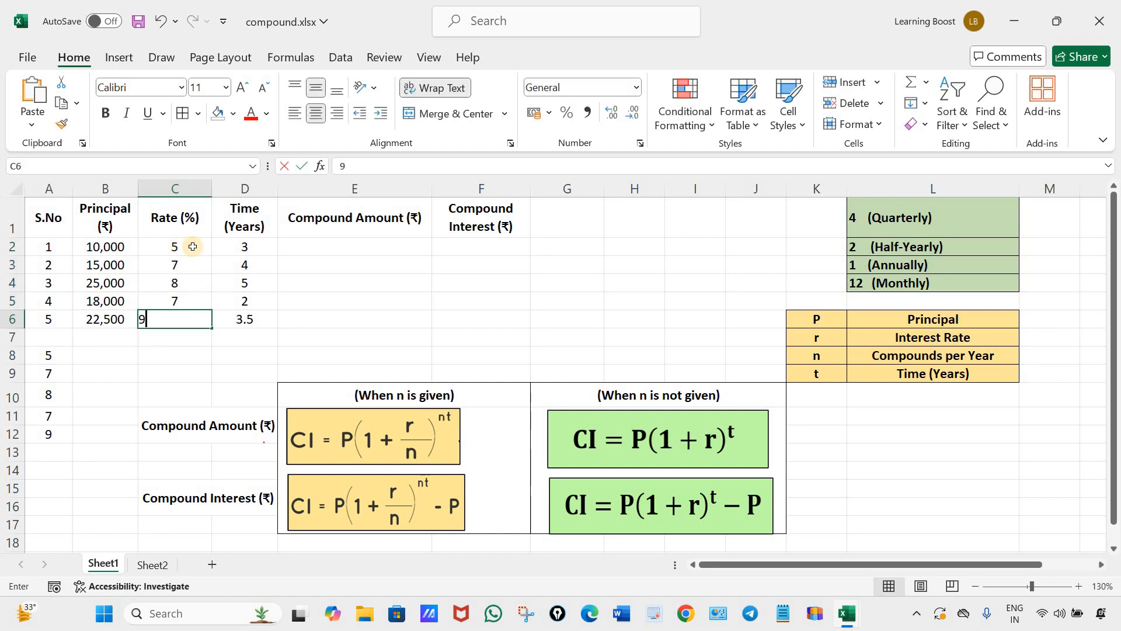
{"action": "left_click", "coordinate": [466, 354]}
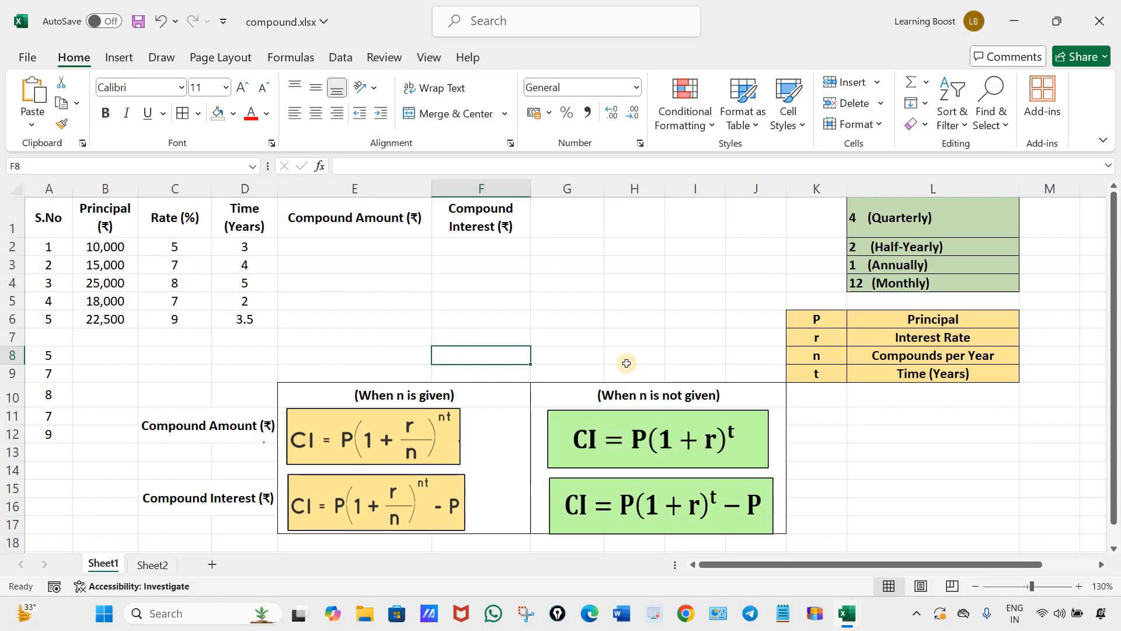
Enter the compound amount formula without n, =B2*(1+C2/100)^D2, in E2.
{"action": "left_click", "coordinate": [360, 245]}
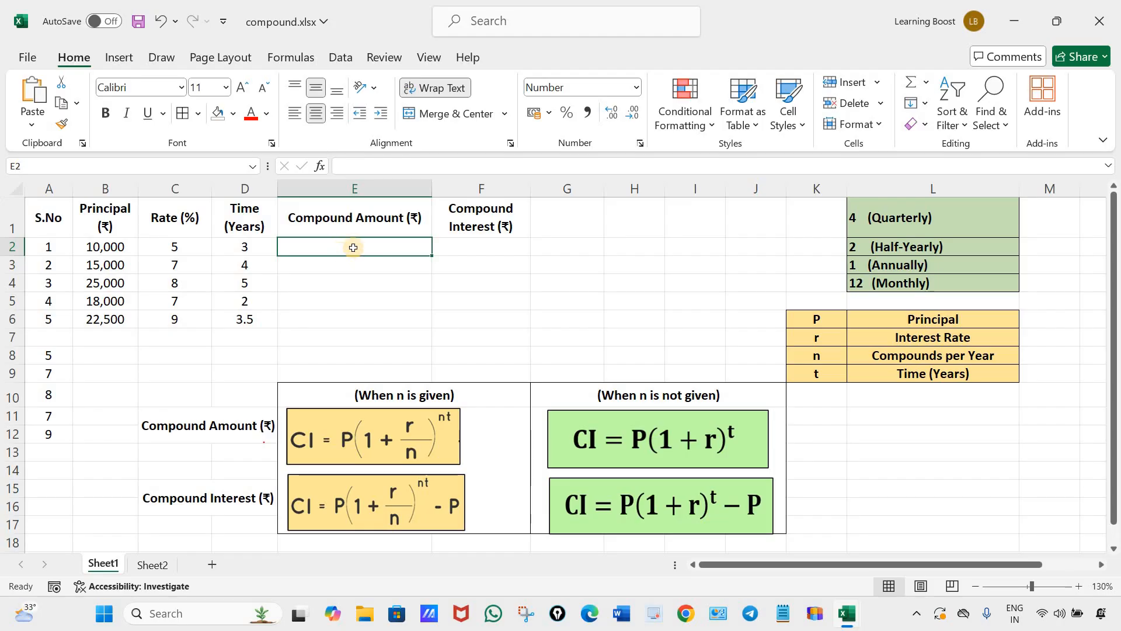
{"action": "type", "text": "="}
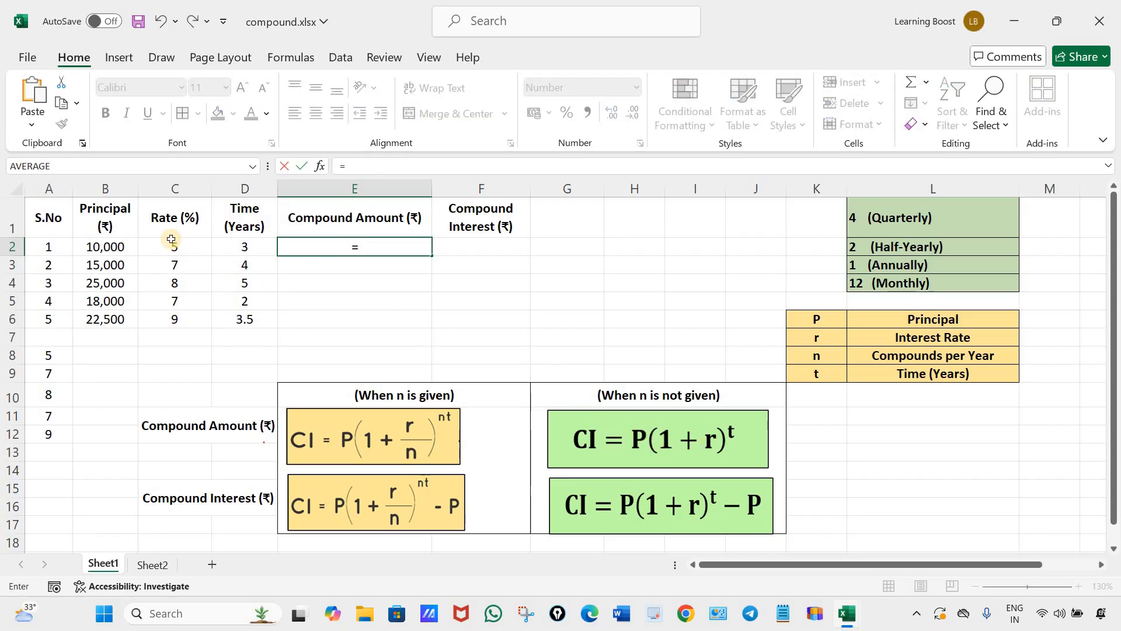
{"action": "left_click", "coordinate": [111, 246]}
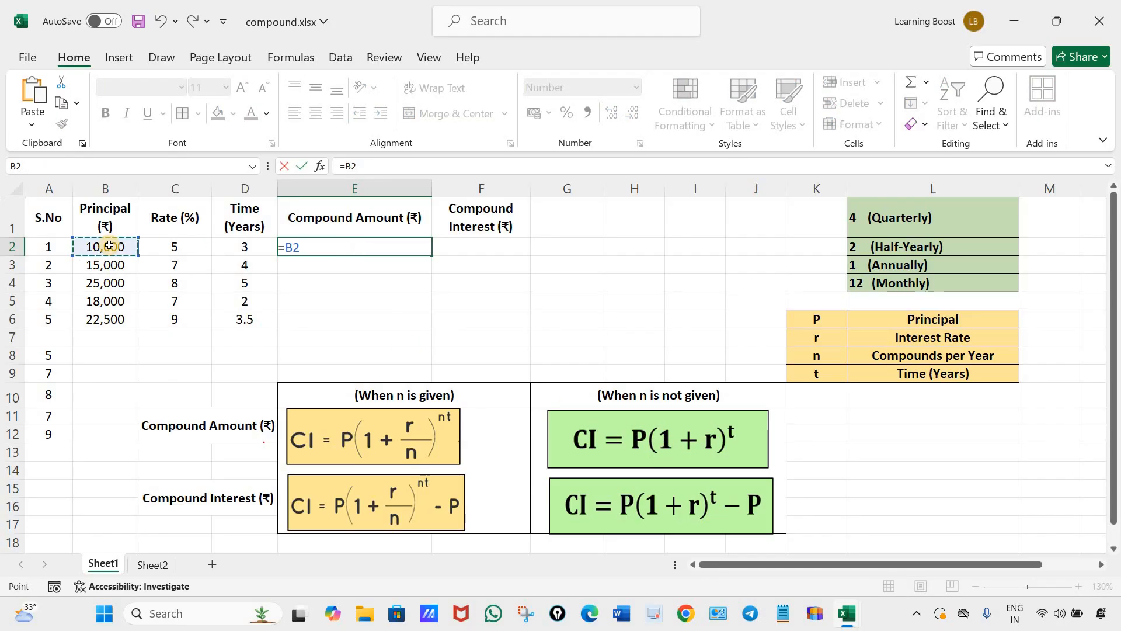
{"action": "type", "text": "*"}
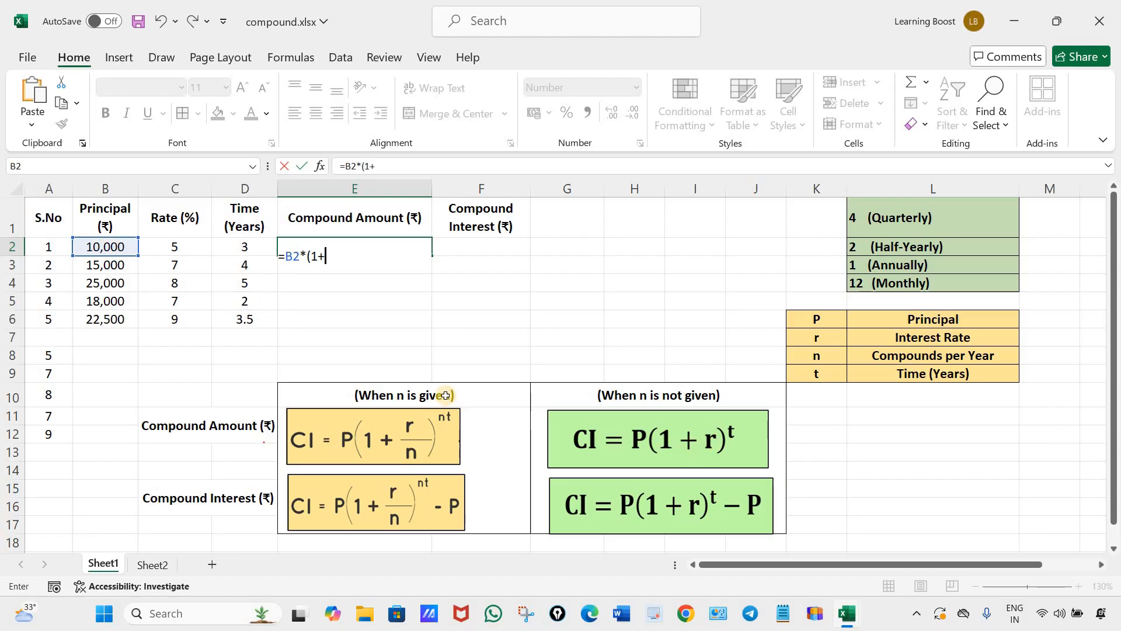
{"action": "left_click", "coordinate": [190, 245]}
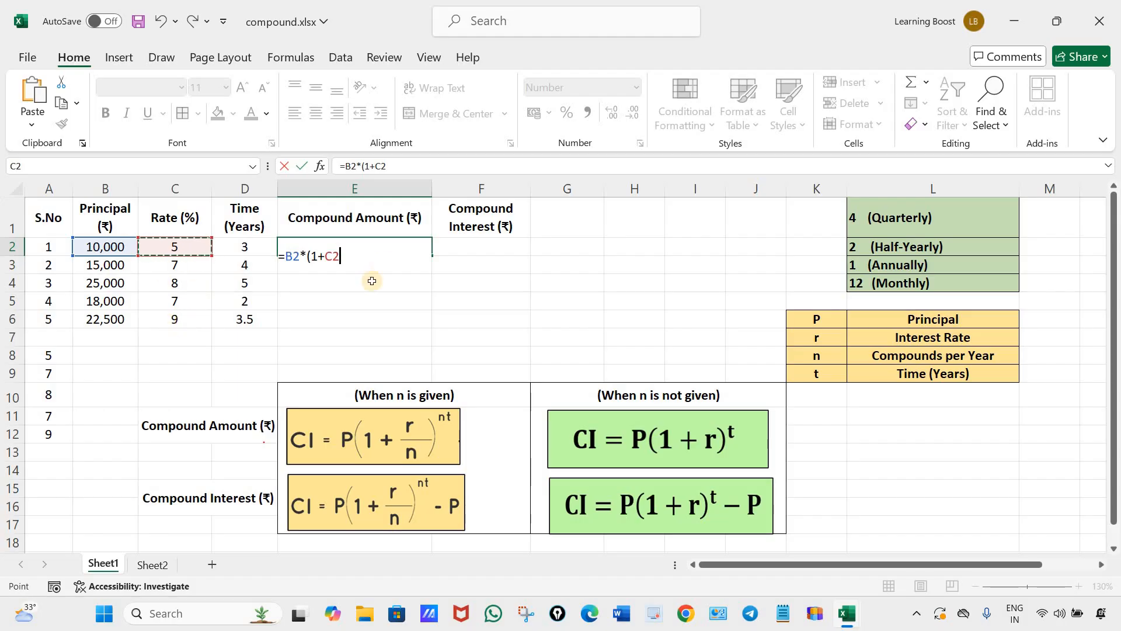
{"action": "type", "text": "/100"}
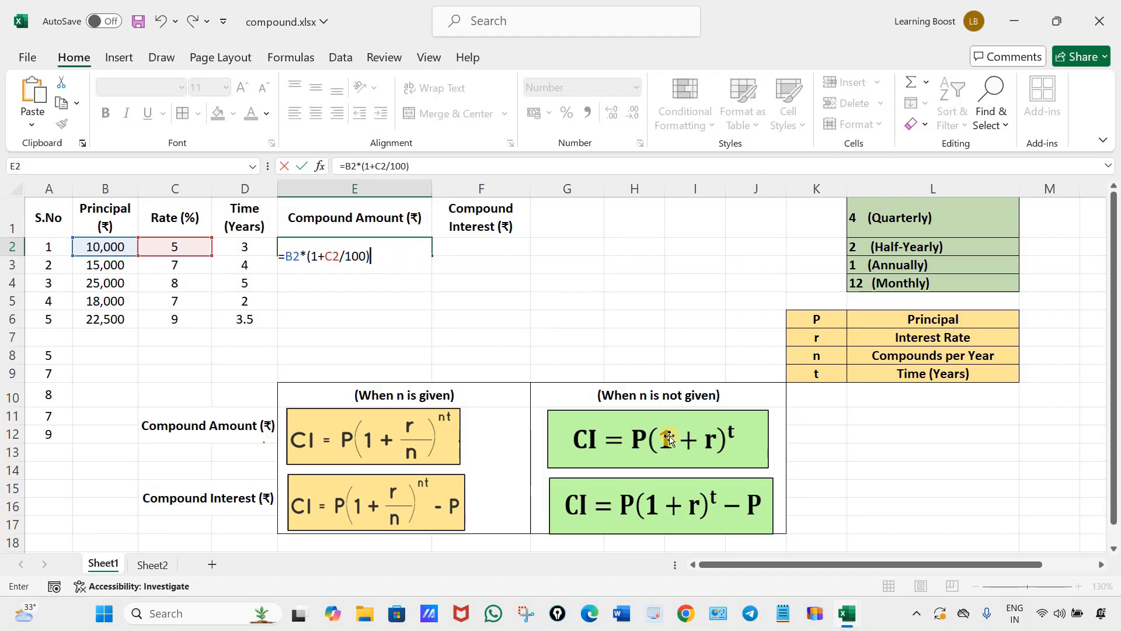
{"action": "type", "text": "^"}
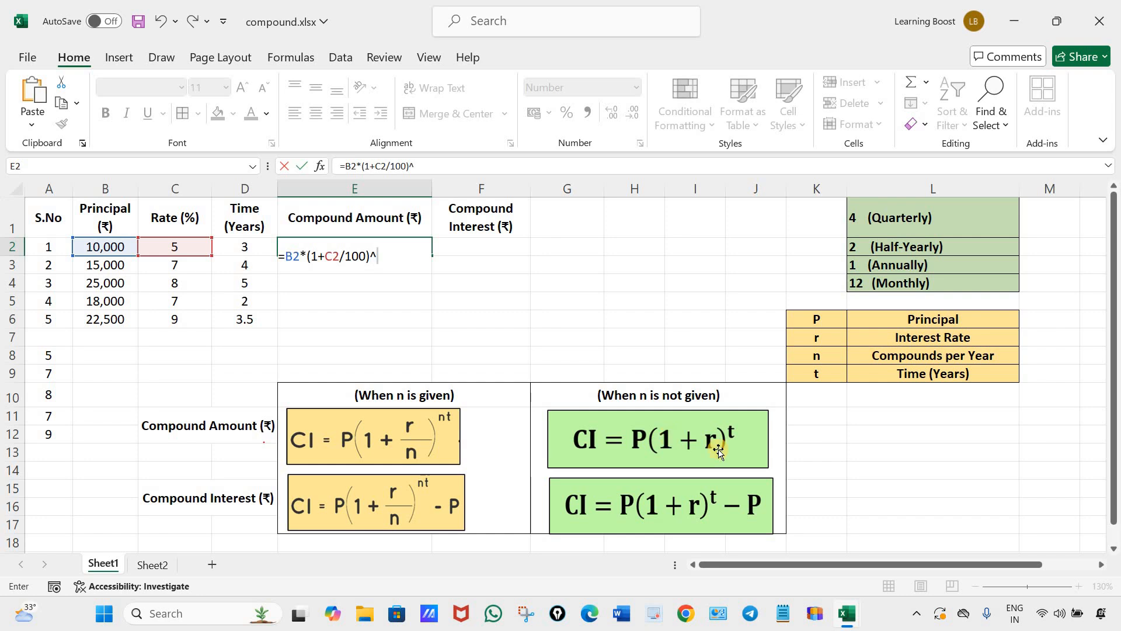
{"action": "left_click", "coordinate": [247, 248]}
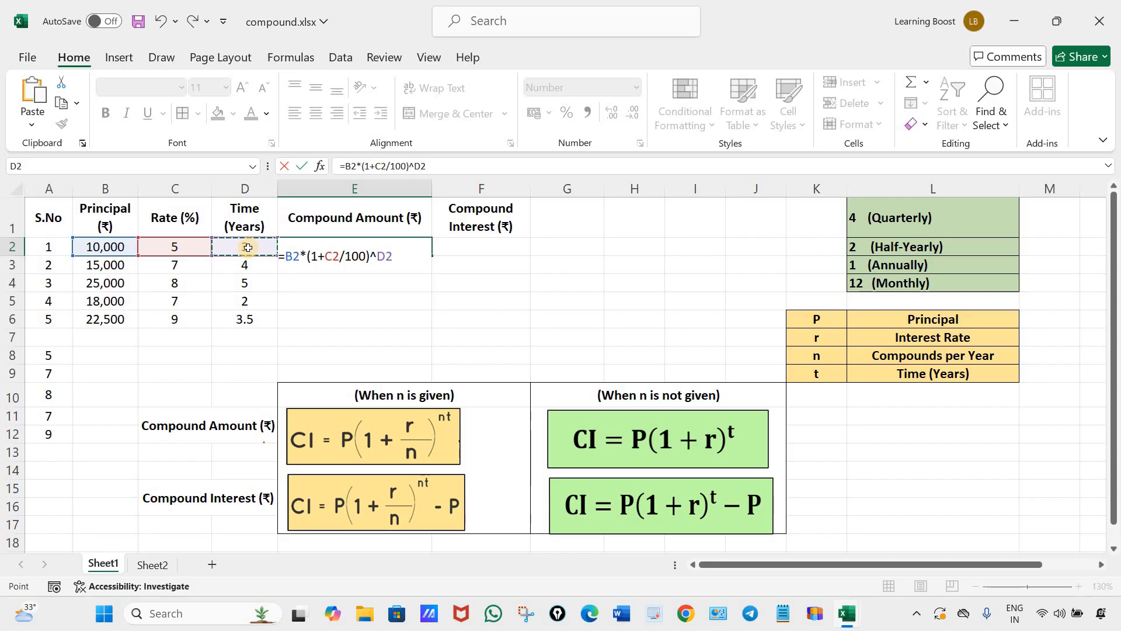
{"action": "key", "text": "Return"}
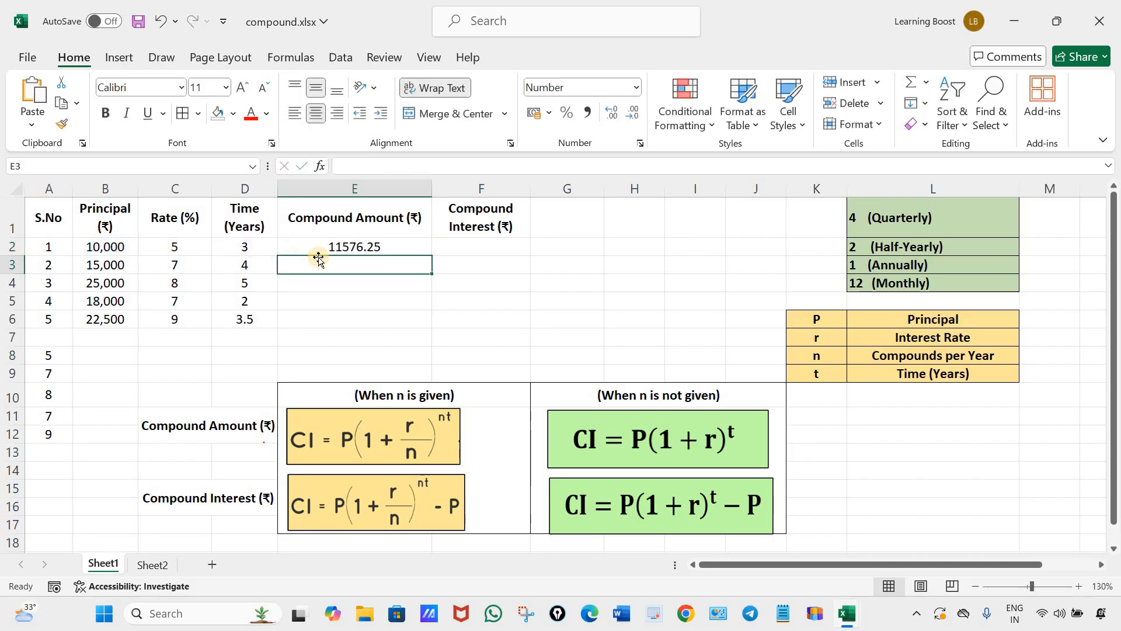
Fill the compound amount formula from E2 down through E6 and select the results.
{"action": "left_click", "coordinate": [399, 246]}
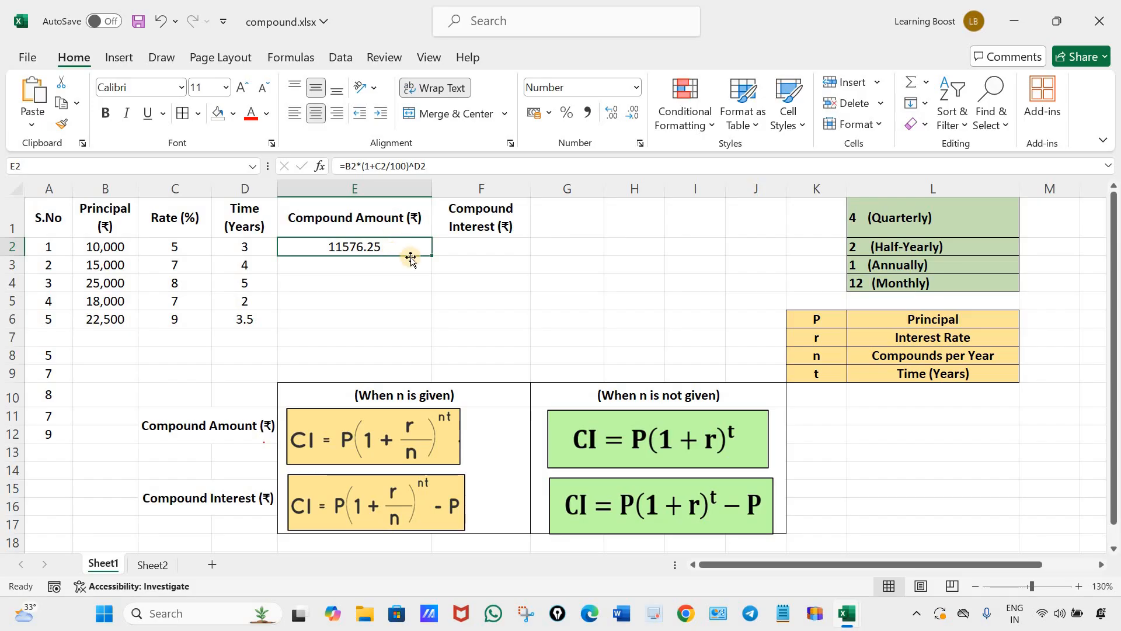
{"action": "left_click_drag", "start_coordinate": [432, 255], "coordinate": [496, 331]}
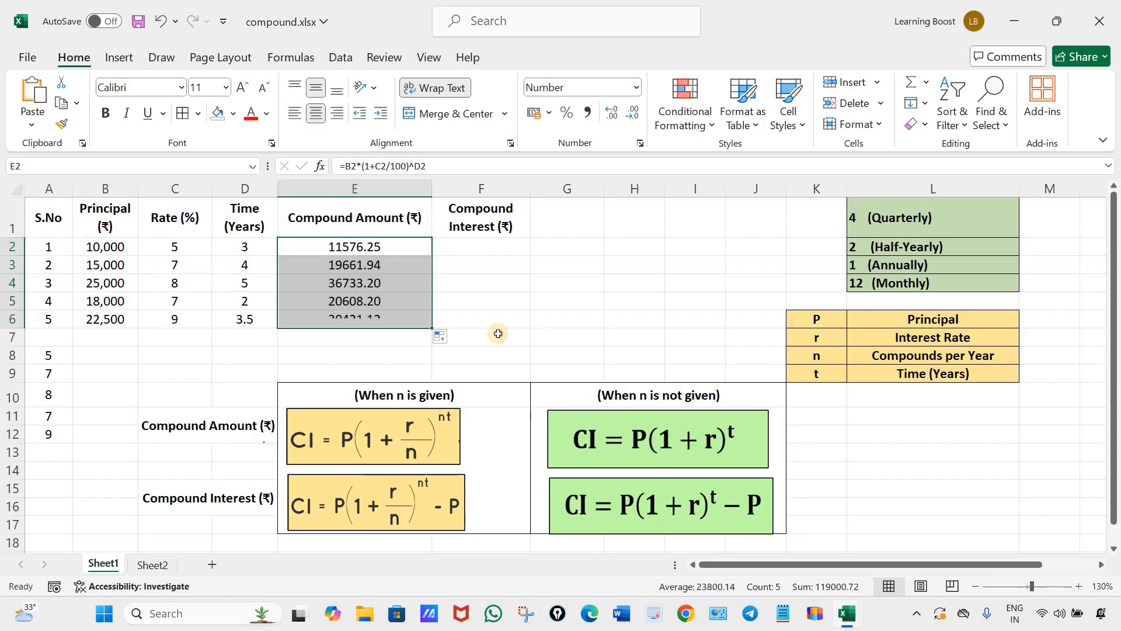
{"action": "left_click", "coordinate": [496, 332]}
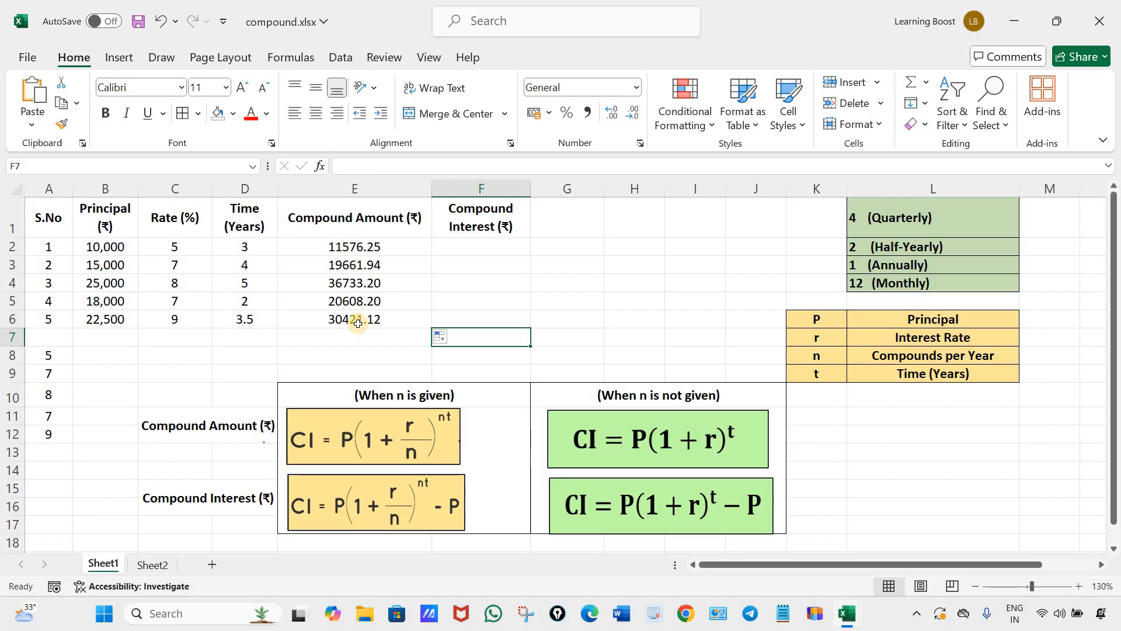
{"action": "left_click_drag", "start_coordinate": [376, 245], "coordinate": [376, 320]}
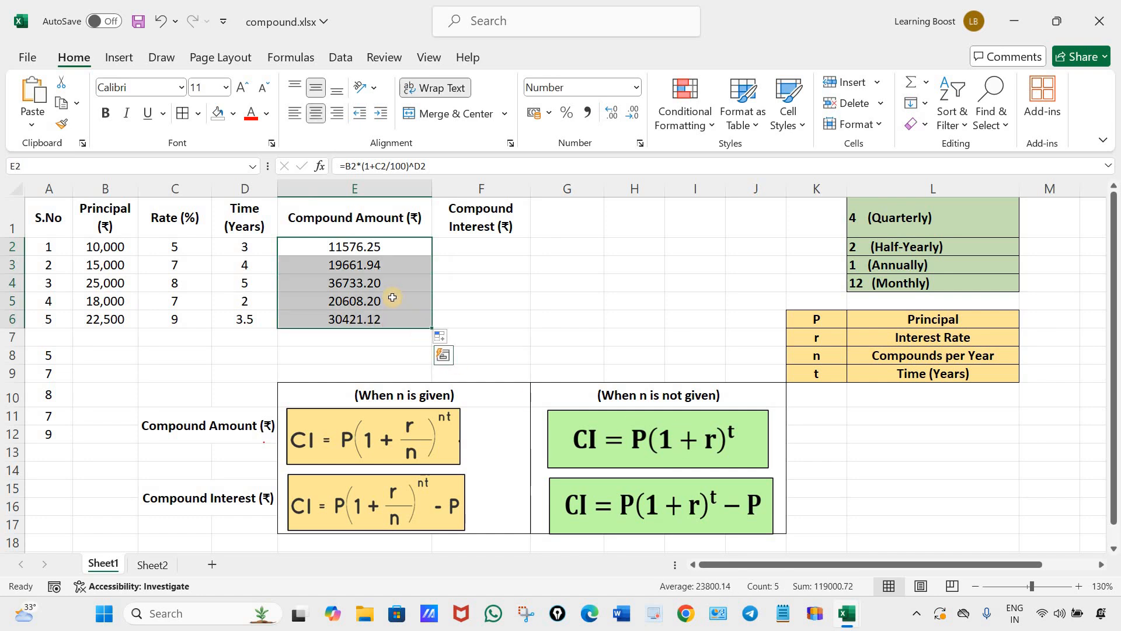
Clear E2:E6 and enter the compound amount formula with n as 1, =B2*(1+C2/100/1)^(1*D2), in E2.
{"action": "key", "text": "Delete"}
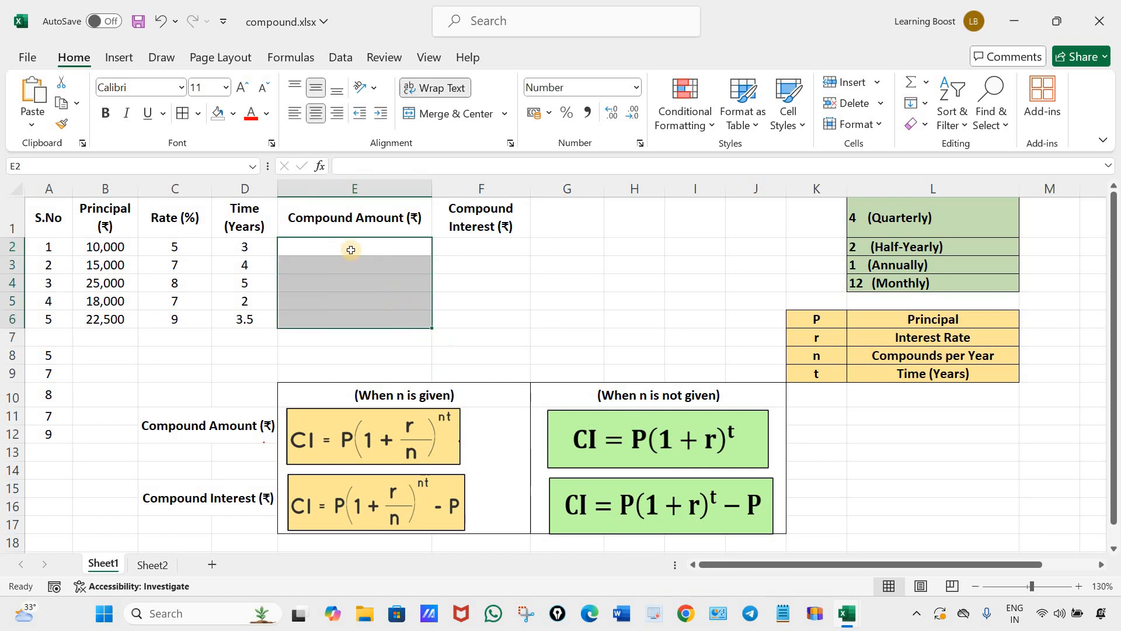
{"action": "left_click", "coordinate": [349, 243]}
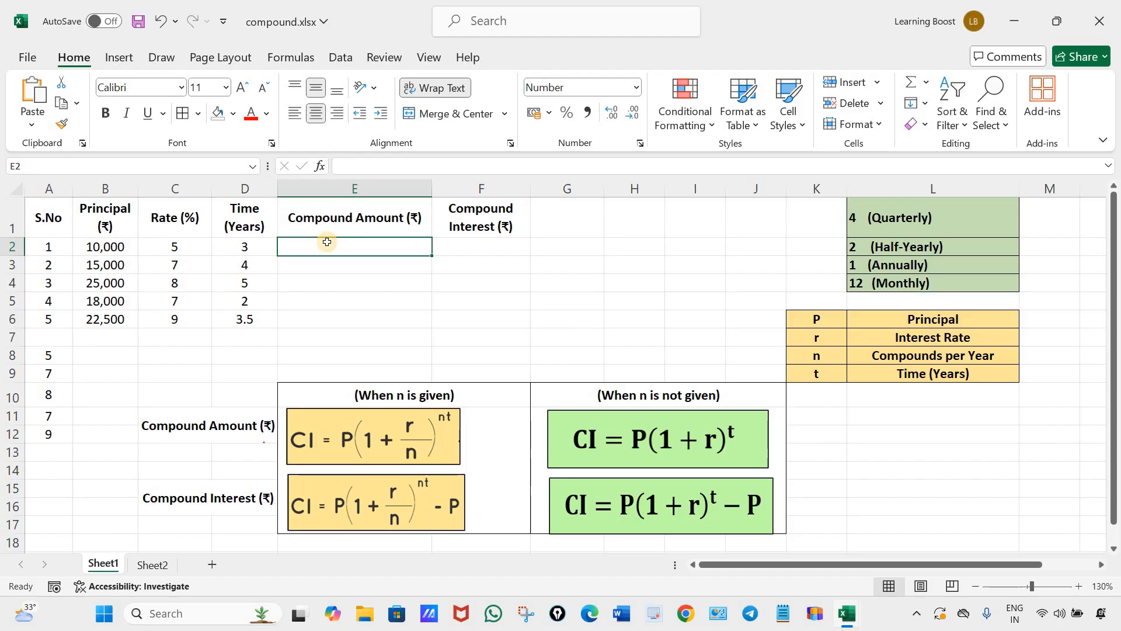
{"action": "type", "text": "="}
{"action": "left_click", "coordinate": [111, 247]}
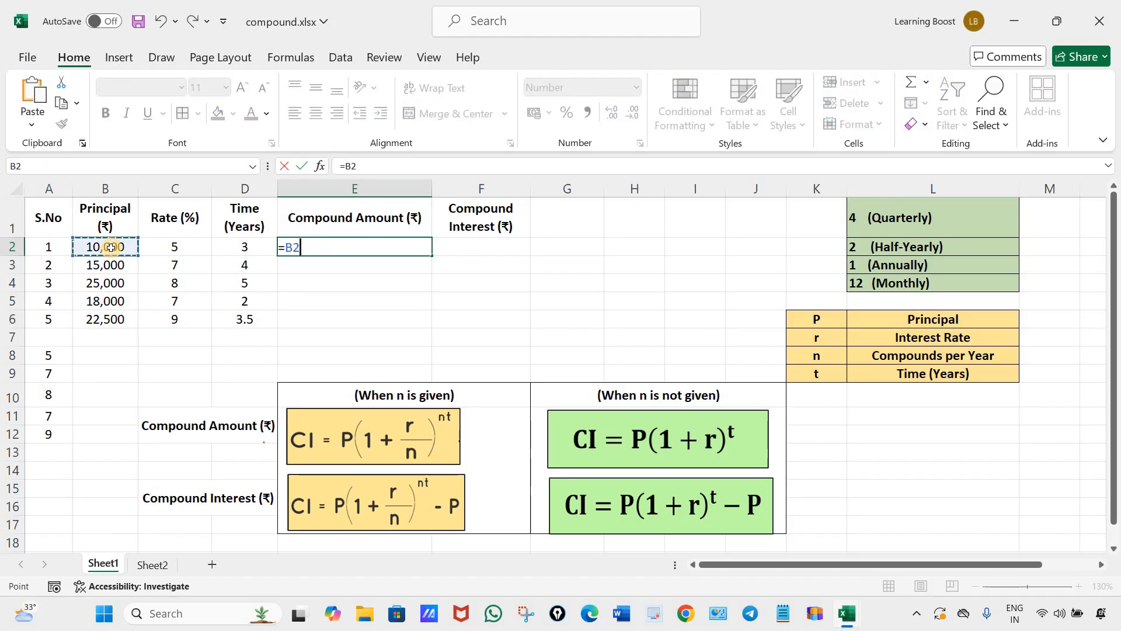
{"action": "type", "text": "*"}
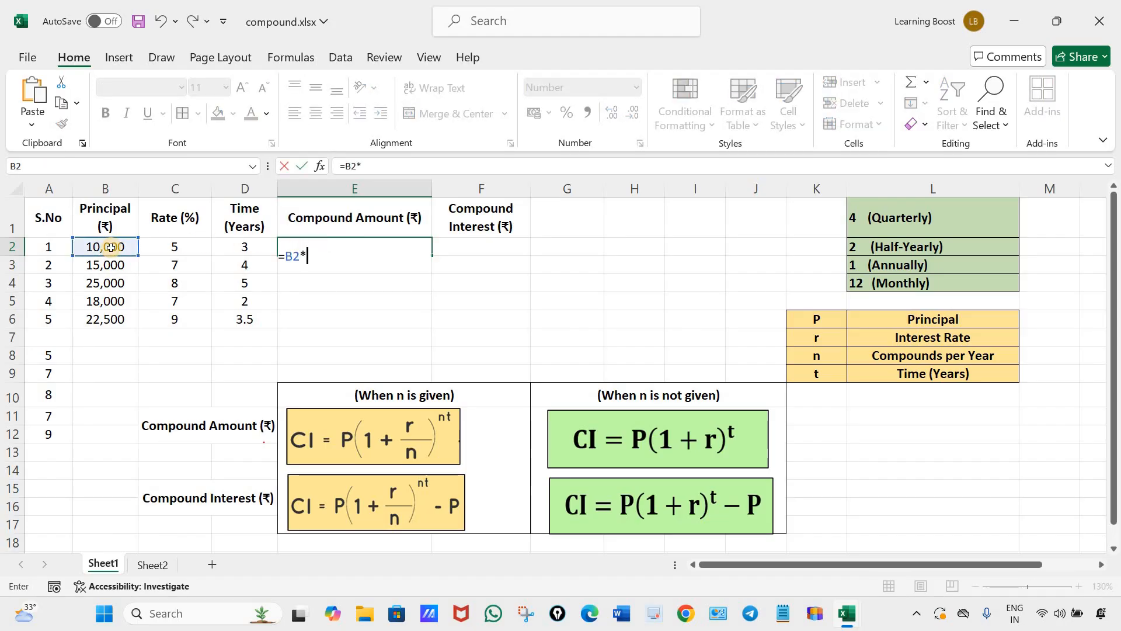
{"action": "type", "text": "(1+"}
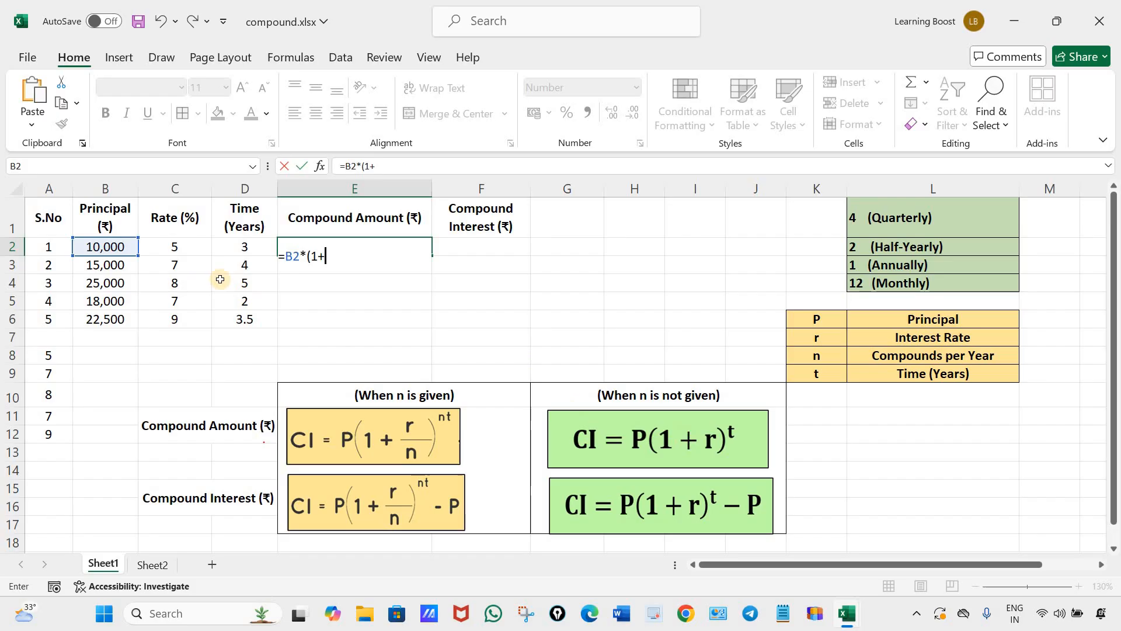
{"action": "left_click", "coordinate": [173, 248]}
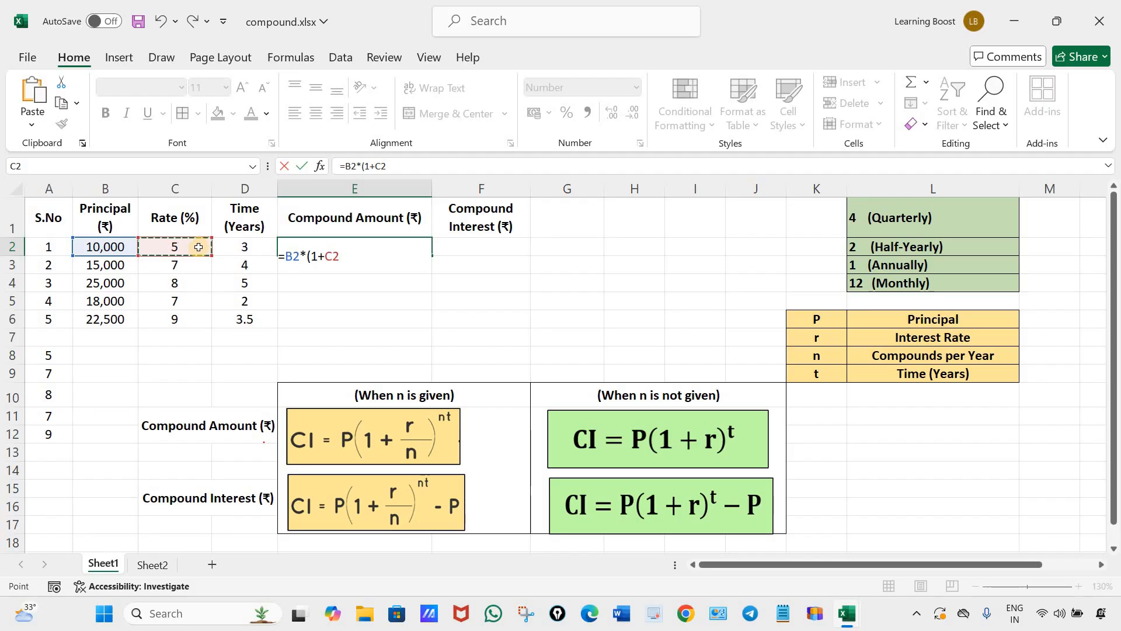
{"action": "type", "text": "/100"}
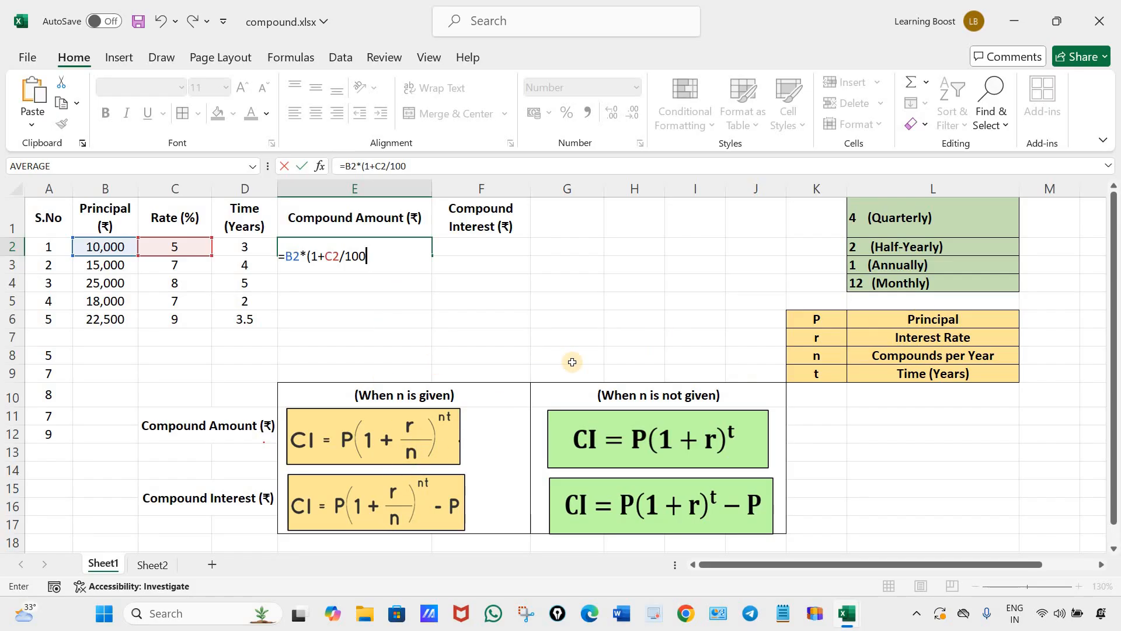
{"action": "type", "text": "/"}
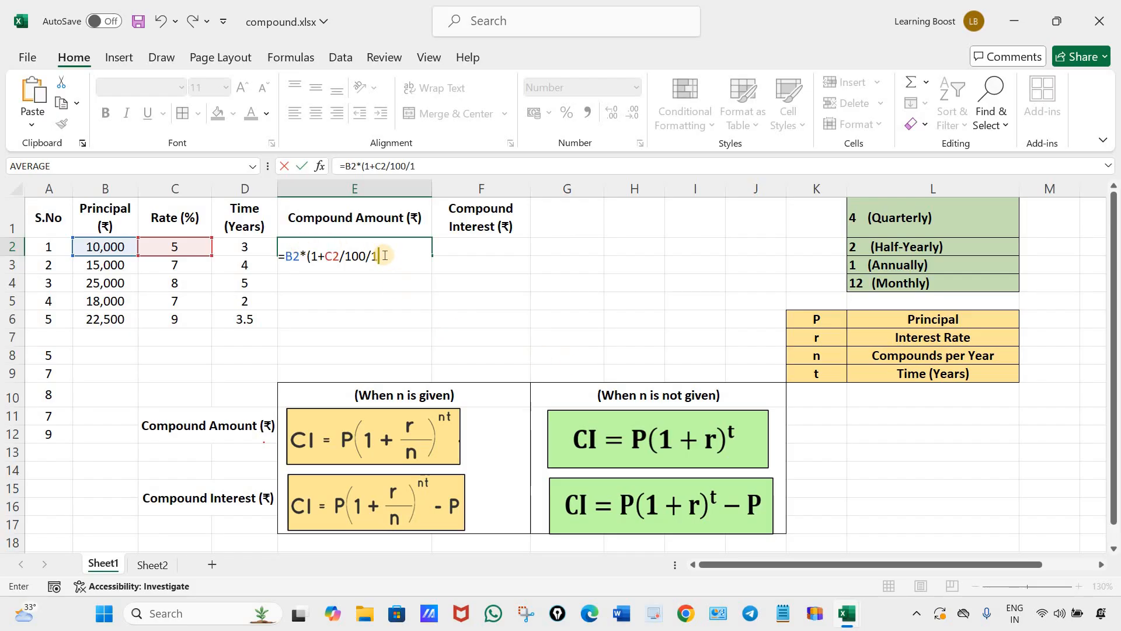
{"action": "type", "text": "1)^(1*"}
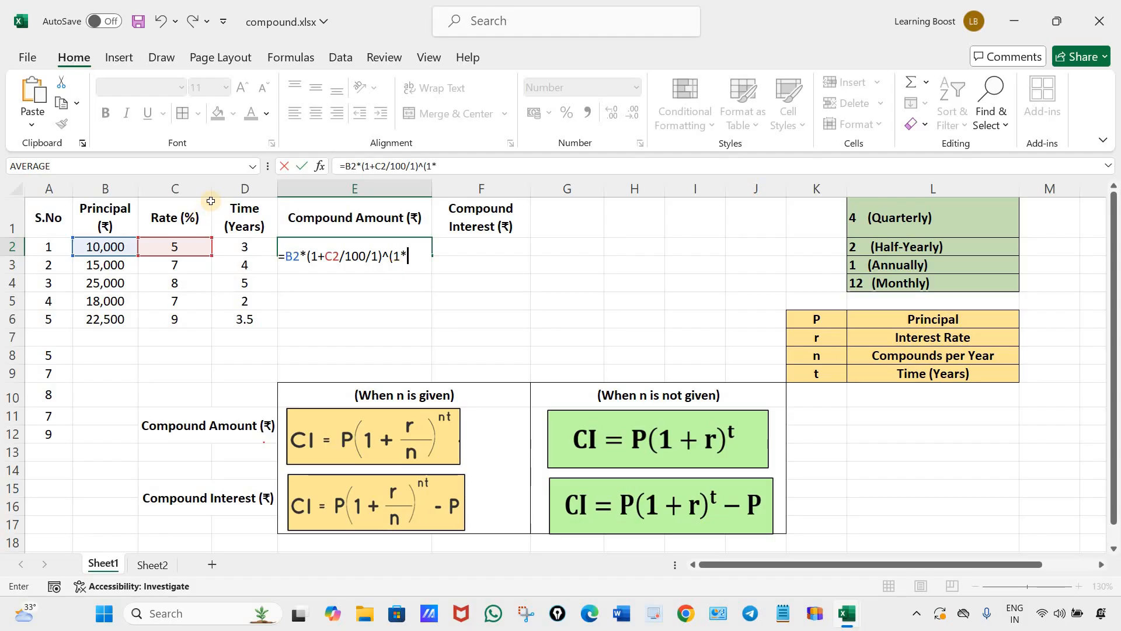
{"action": "left_click", "coordinate": [253, 247]}
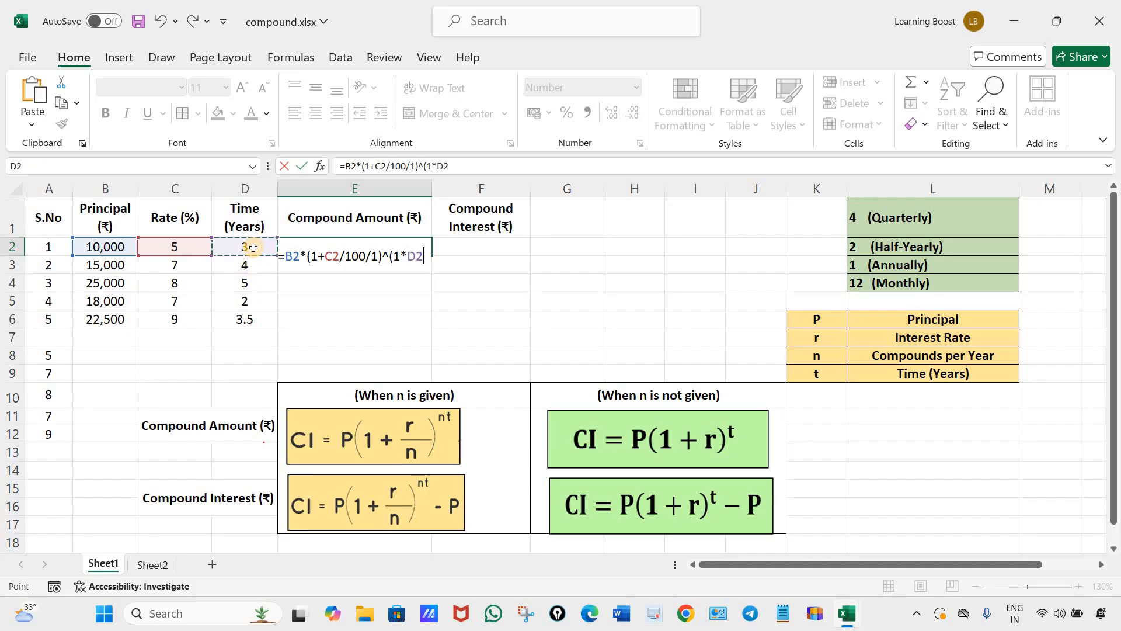
{"action": "type", "text": ")"}
{"action": "key", "text": "Return"}
Fill the formula with n as 1 from E2 down through E6.
{"action": "left_click", "coordinate": [429, 254]}
{"action": "left_click_drag", "start_coordinate": [432, 257], "coordinate": [503, 313]}
{"action": "left_click", "coordinate": [502, 315]}
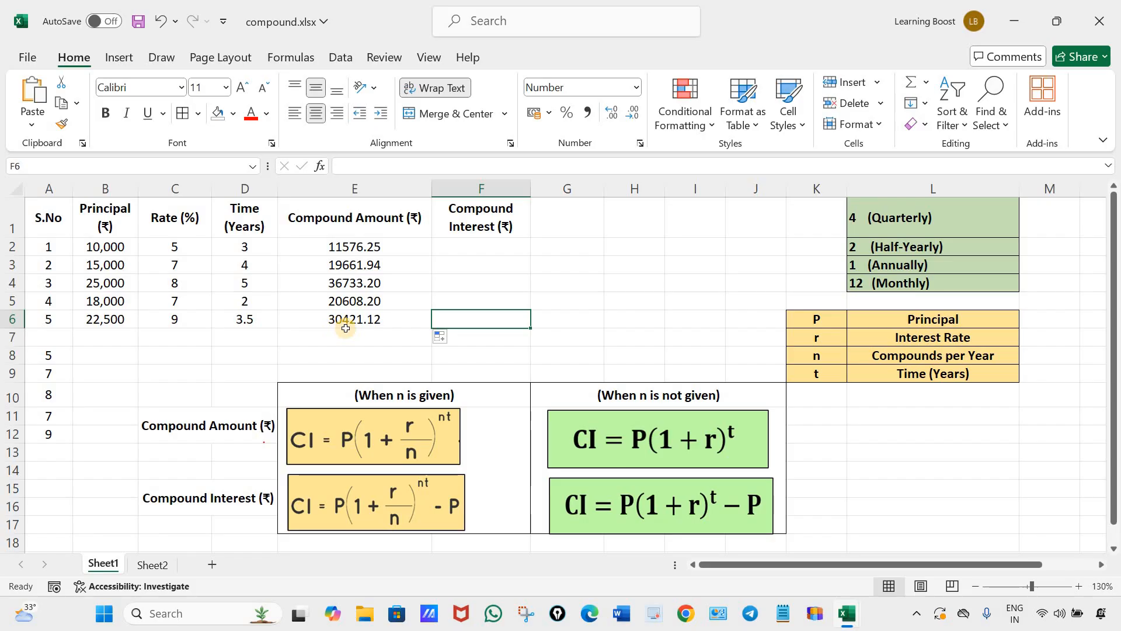
Clear the compound amounts calculated with n as 1 from E2:E6.
{"action": "left_click_drag", "start_coordinate": [379, 248], "coordinate": [377, 320]}
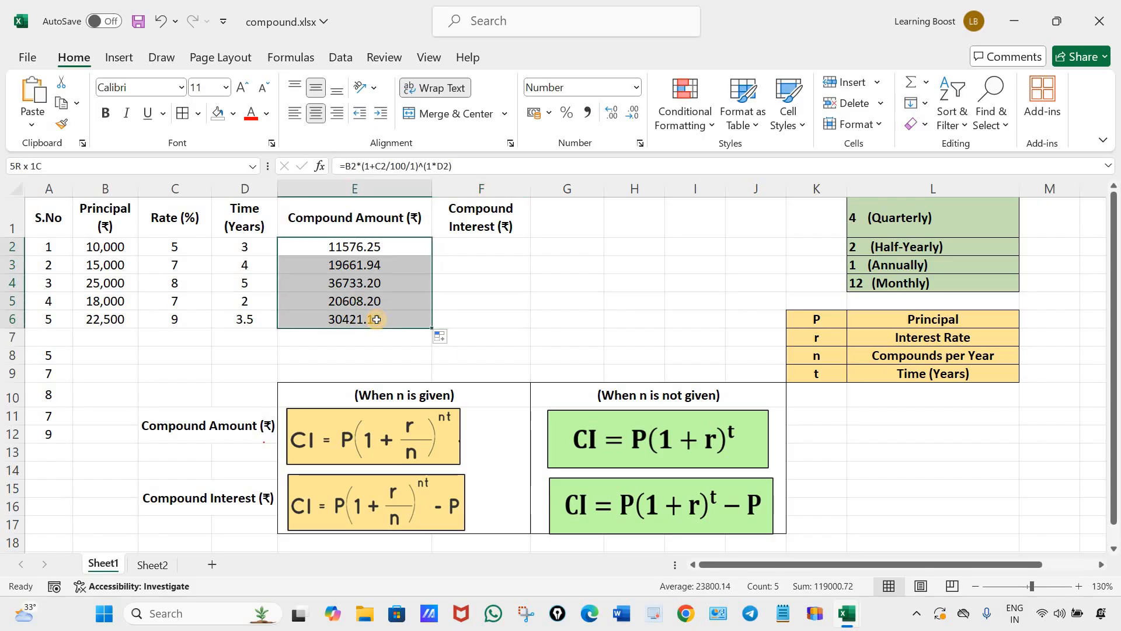
{"action": "key", "text": "Delete"}
{"action": "left_click", "coordinate": [546, 303]}
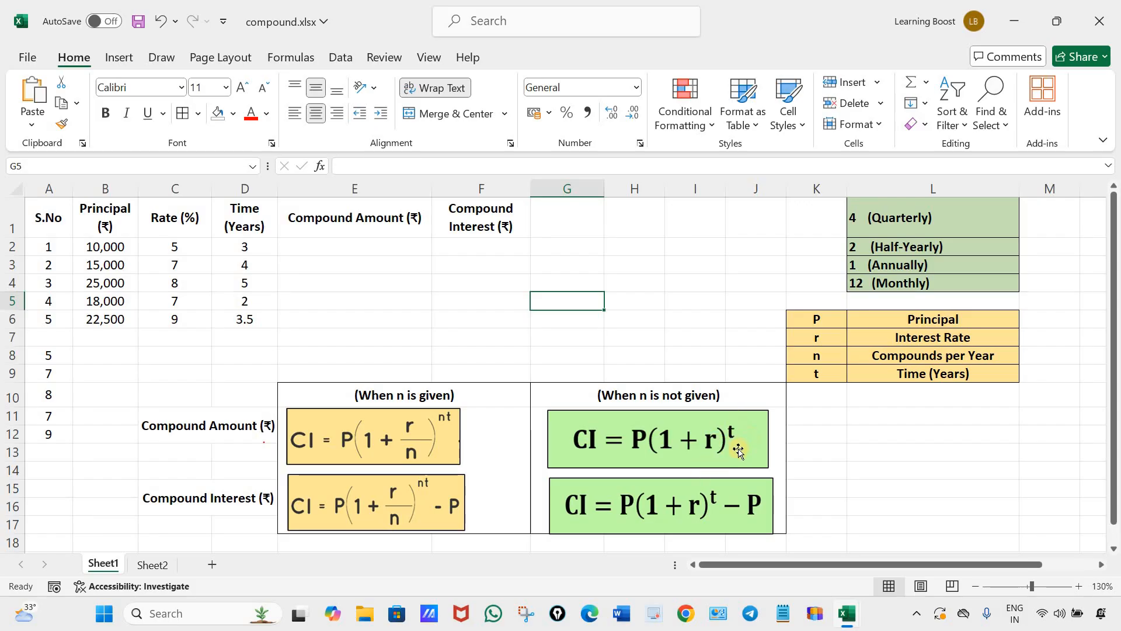
Examine the compound amount and compound interest formula pictures for the case when n is not given.
{"action": "left_click", "coordinate": [655, 512]}
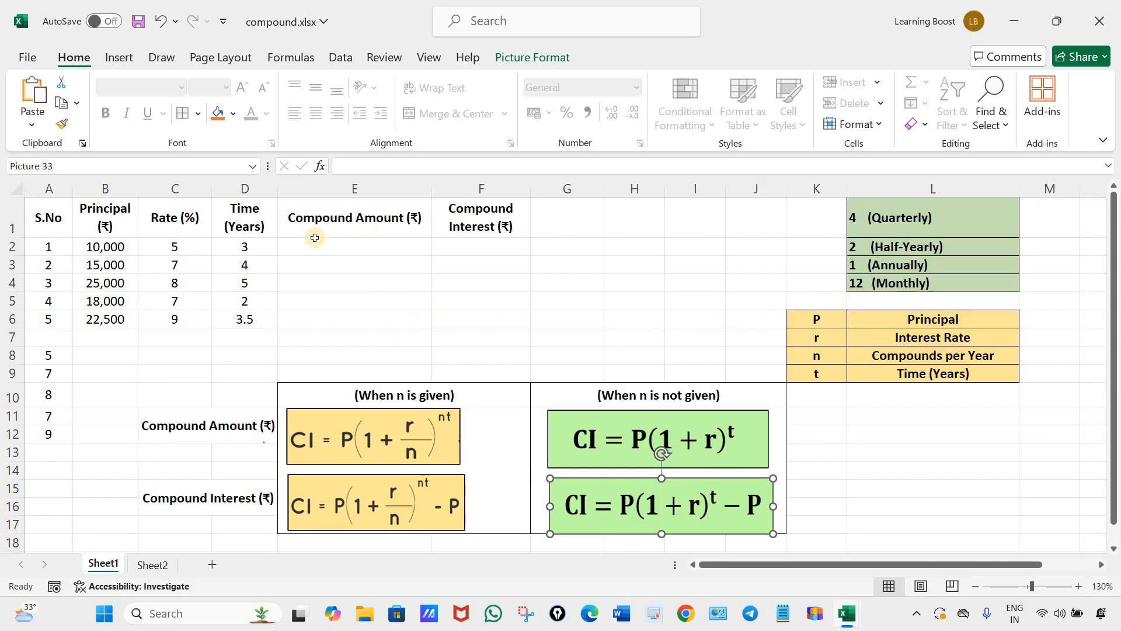
{"action": "left_click", "coordinate": [410, 331]}
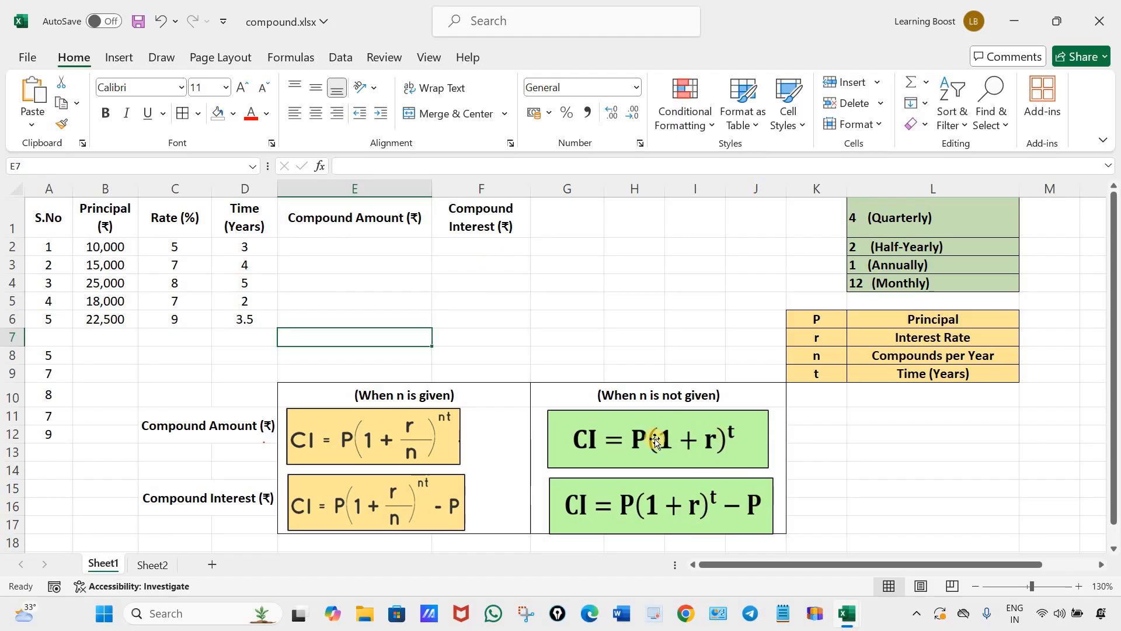
{"action": "left_click", "coordinate": [687, 460]}
{"action": "left_click", "coordinate": [633, 505]}
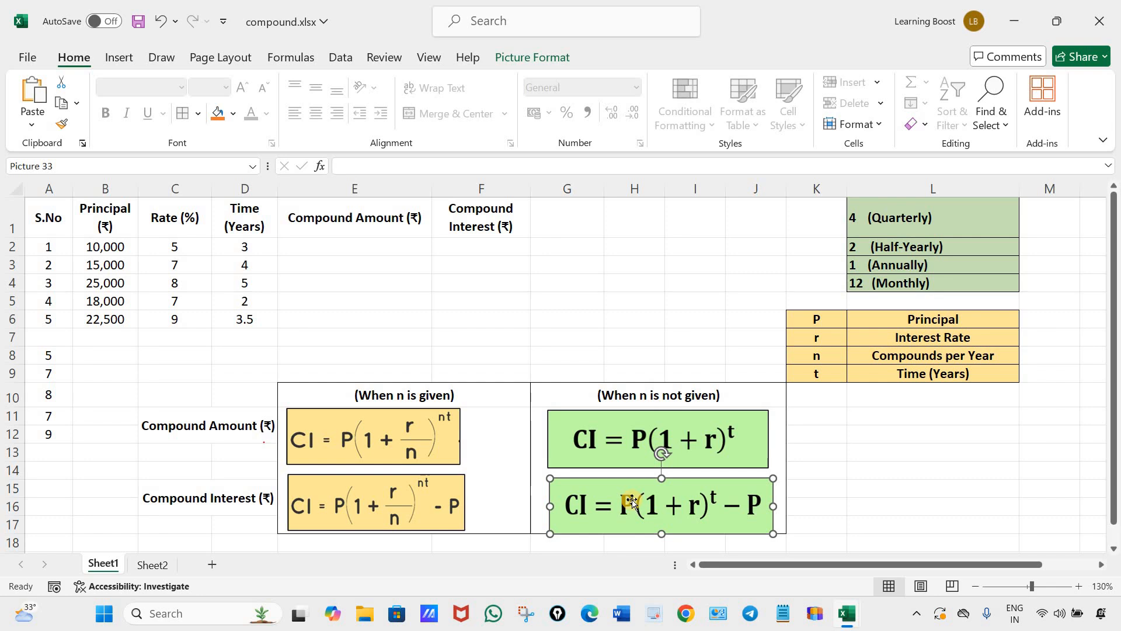
{"action": "left_click", "coordinate": [606, 341]}
{"action": "left_click", "coordinate": [619, 461]}
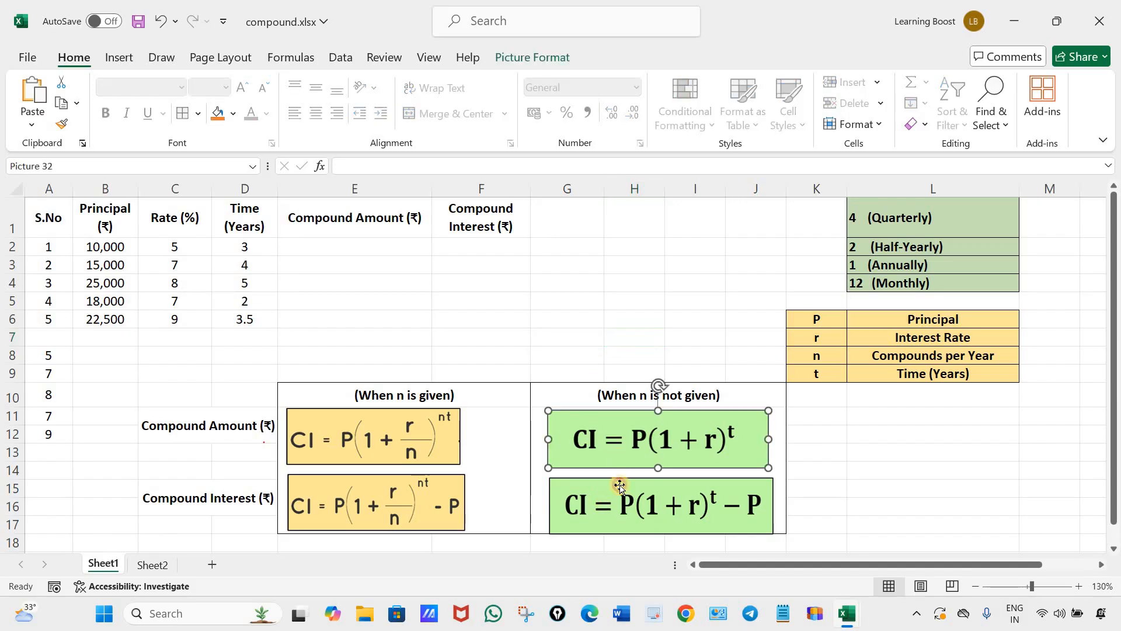
{"action": "left_click", "coordinate": [617, 484]}
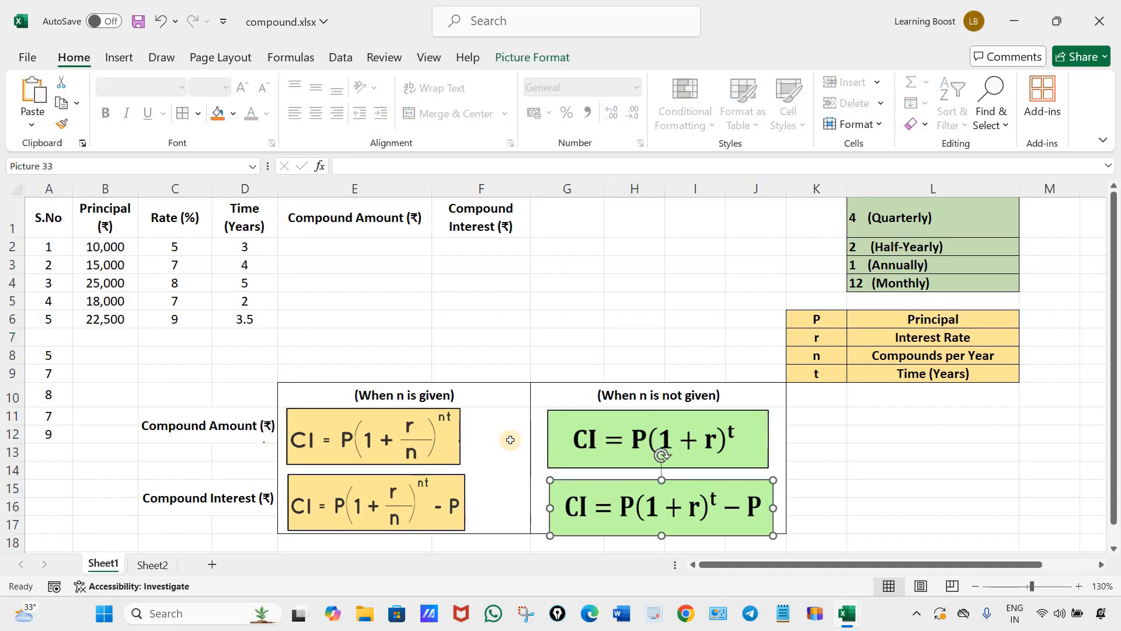
{"action": "left_click", "coordinate": [642, 440]}
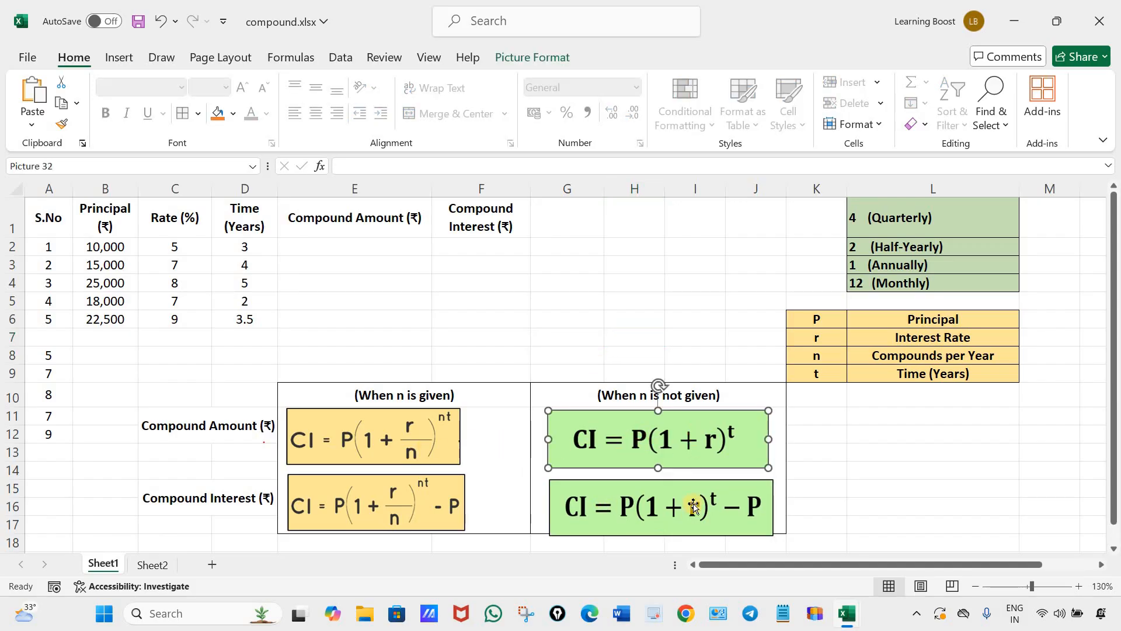
Enter the compound amount formula for when n is not given, =B2*(1+C2/100)^D2, in E2.
{"action": "left_click", "coordinate": [348, 244]}
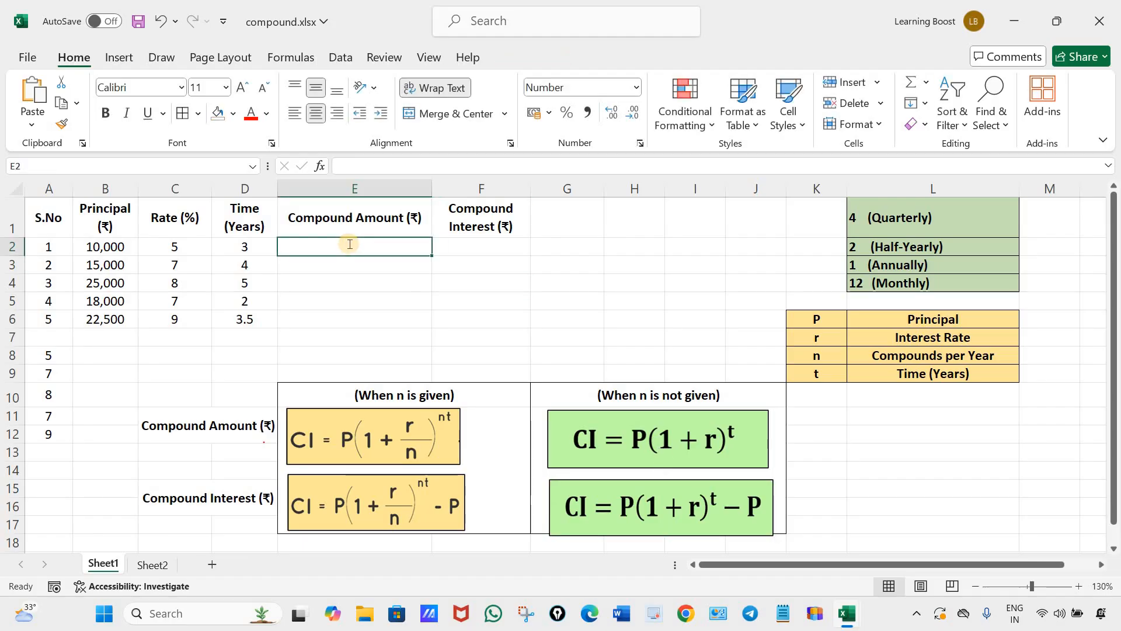
{"action": "type", "text": "="}
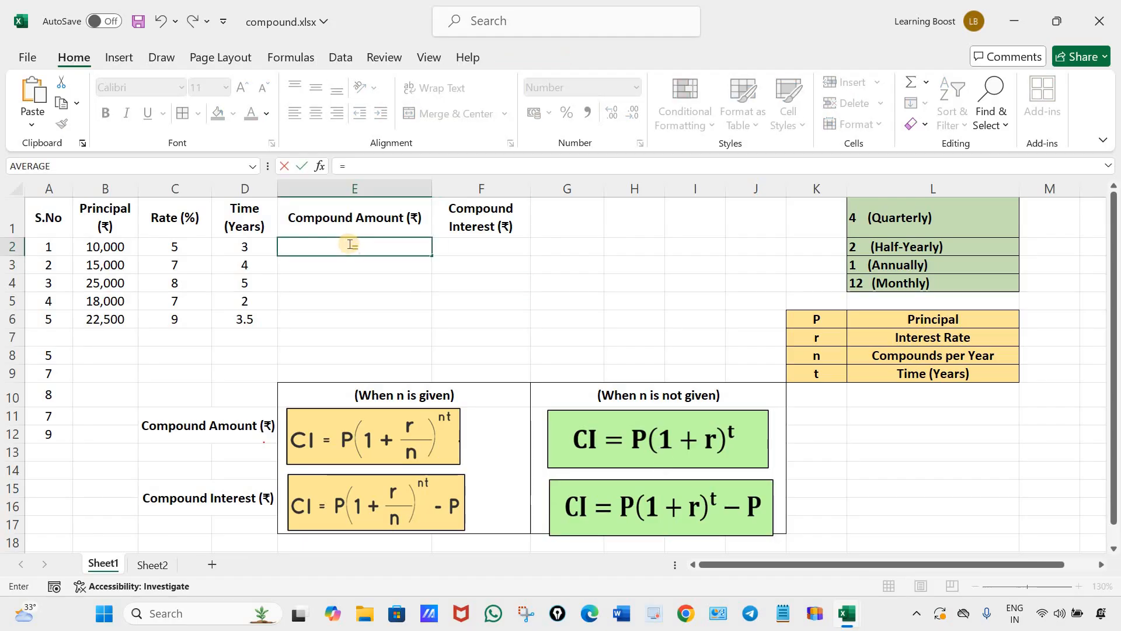
{"action": "left_click", "coordinate": [107, 245]}
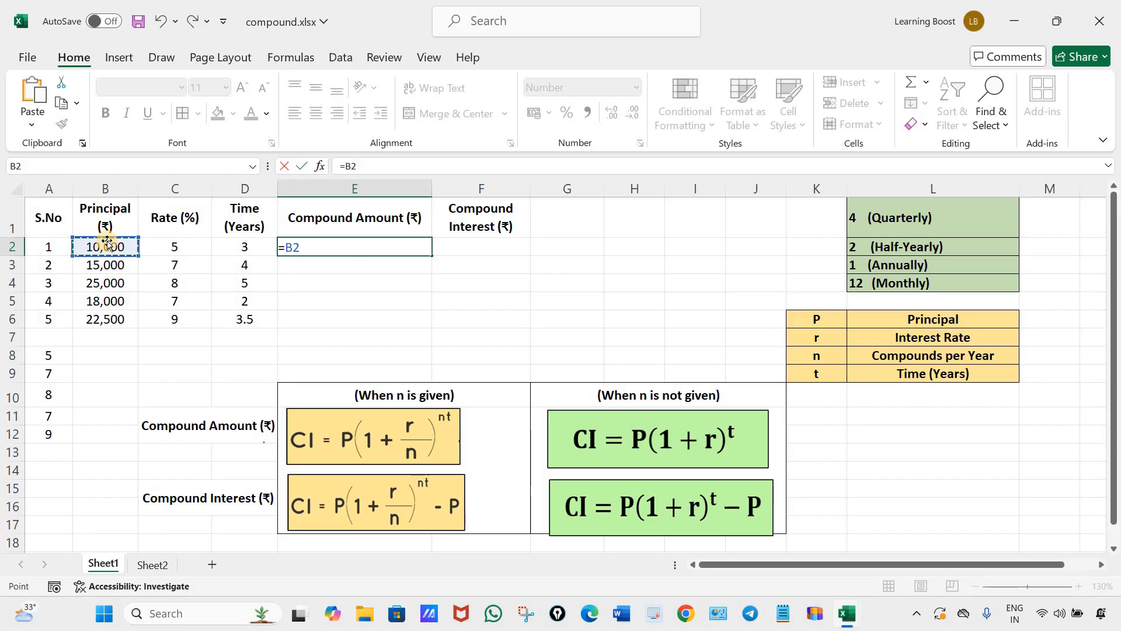
{"action": "type", "text": "*"}
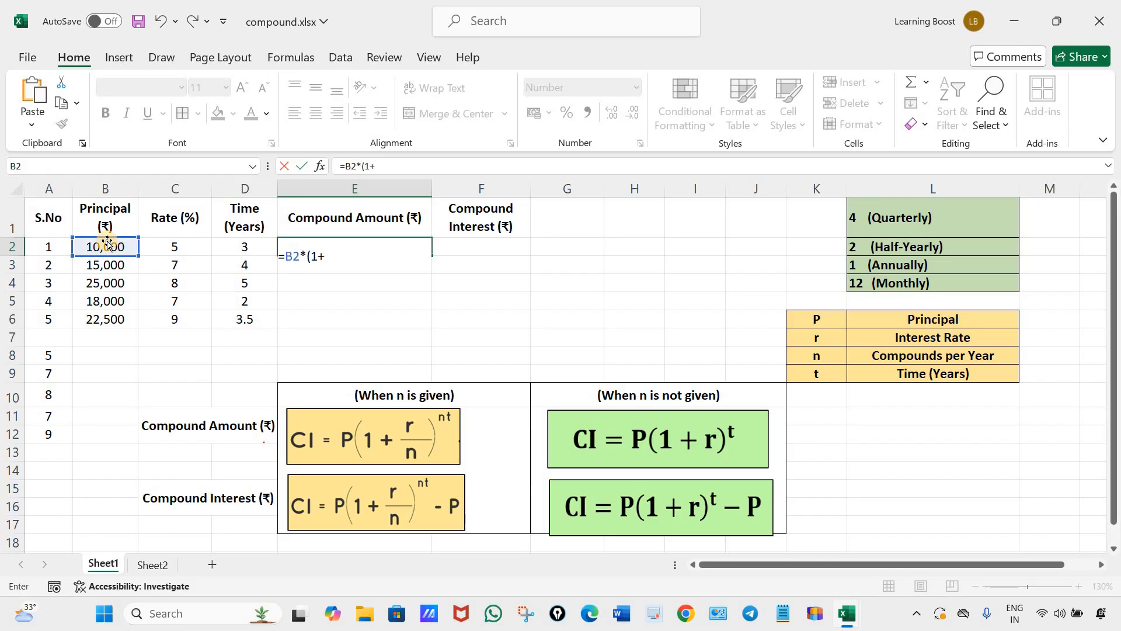
{"action": "left_click", "coordinate": [164, 244]}
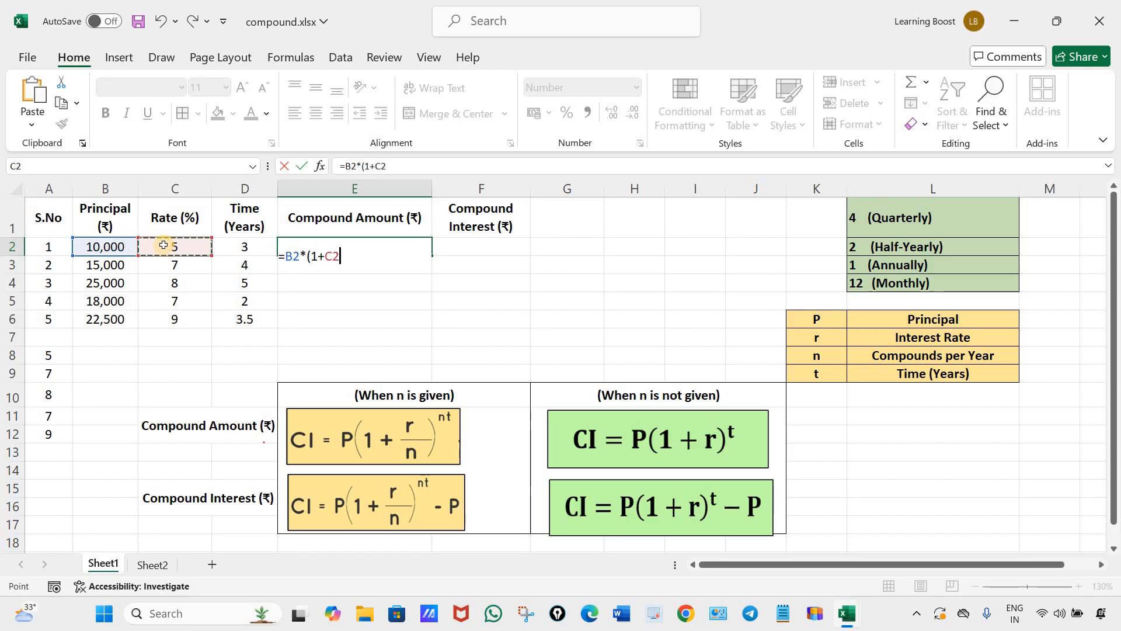
{"action": "type", "text": "?"}
{"action": "key", "text": "BackSpace"}
{"action": "type", "text": "/100"}
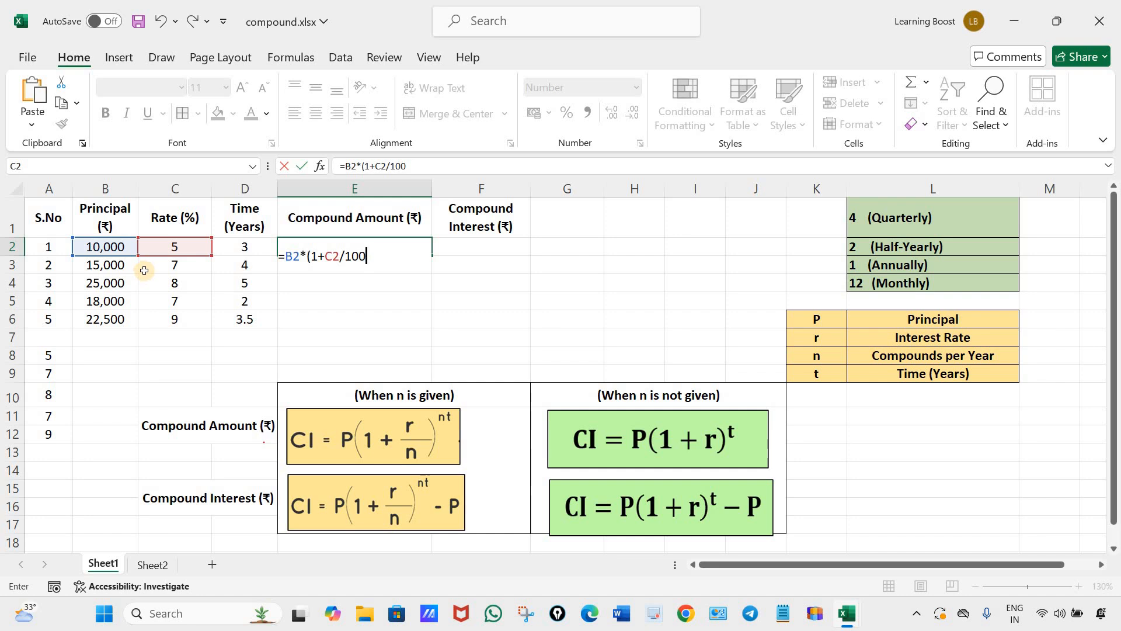
{"action": "type", "text": ")^"}
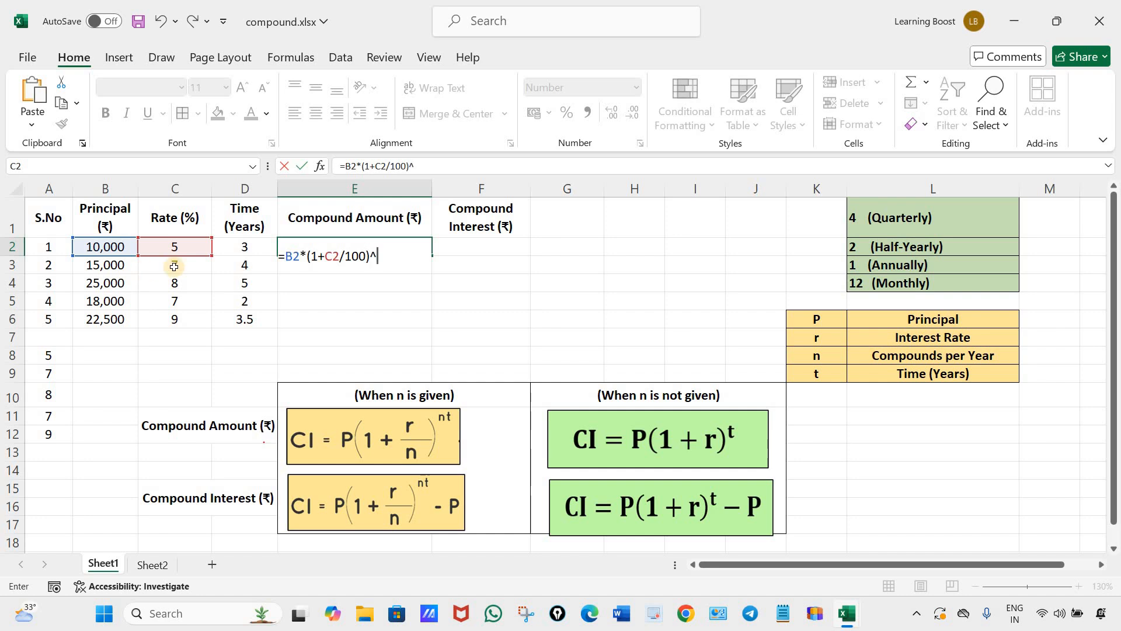
{"action": "left_click", "coordinate": [244, 248]}
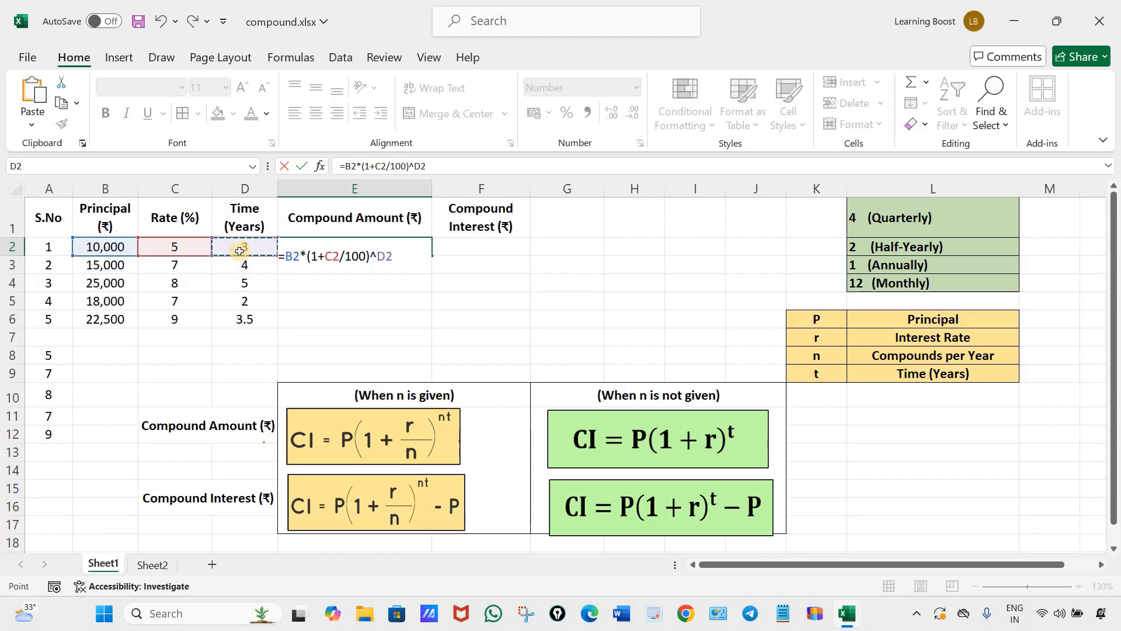
{"action": "key", "text": "Return"}
Fill the compound amount formula without n from E2 down through E6.
{"action": "left_click", "coordinate": [430, 252]}
{"action": "left_click_drag", "start_coordinate": [434, 257], "coordinate": [486, 332]}
{"action": "left_click", "coordinate": [487, 334]}
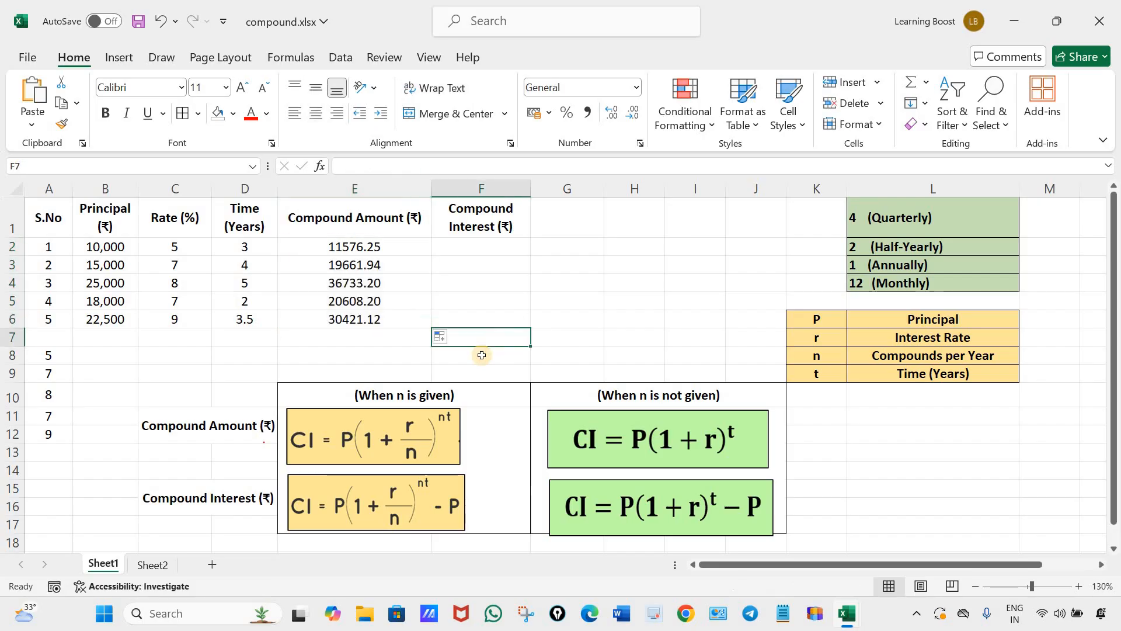
Copy the formula text from E2 into F2 and subtract the principal to get =B2*(1+C2/100)^D2-B2 as the compound interest.
{"action": "left_click", "coordinate": [490, 244]}
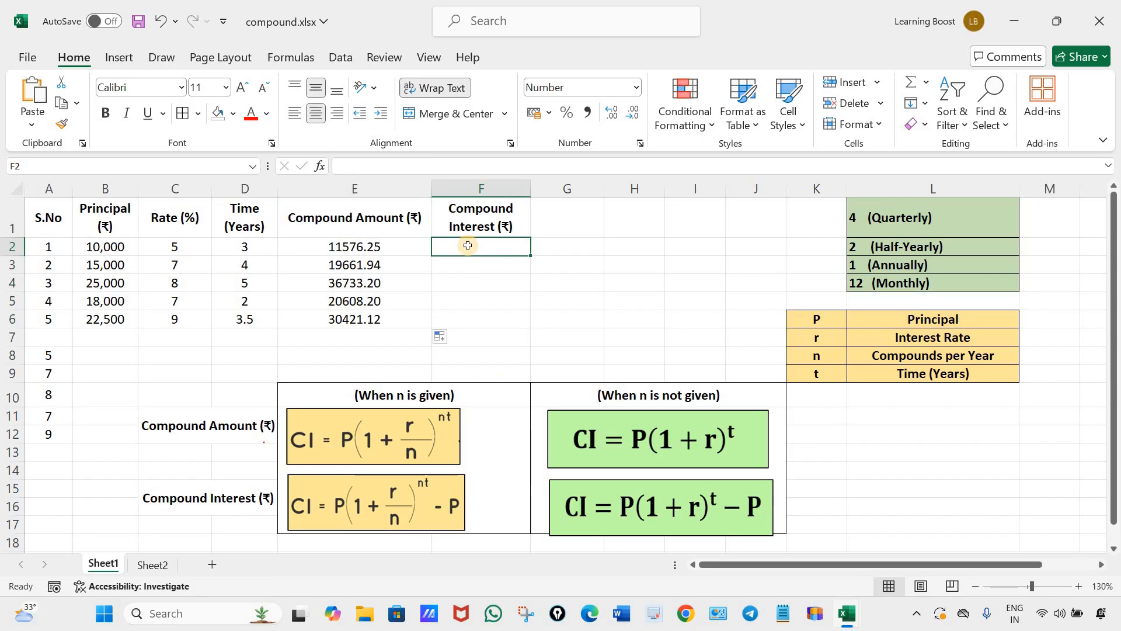
{"action": "double_click", "coordinate": [394, 248]}
{"action": "left_click_drag", "start_coordinate": [396, 252], "coordinate": [239, 248]}
{"action": "key", "text": "ctrl+c"}
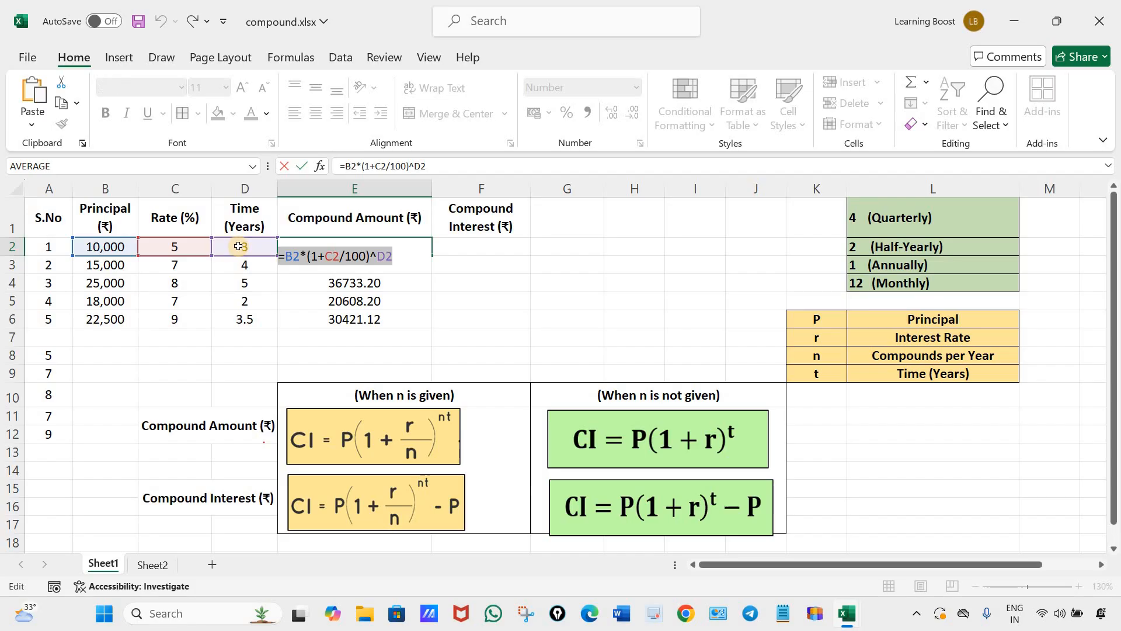
{"action": "key", "text": "Return"}
{"action": "left_click", "coordinate": [482, 246]}
{"action": "double_click", "coordinate": [482, 245]}
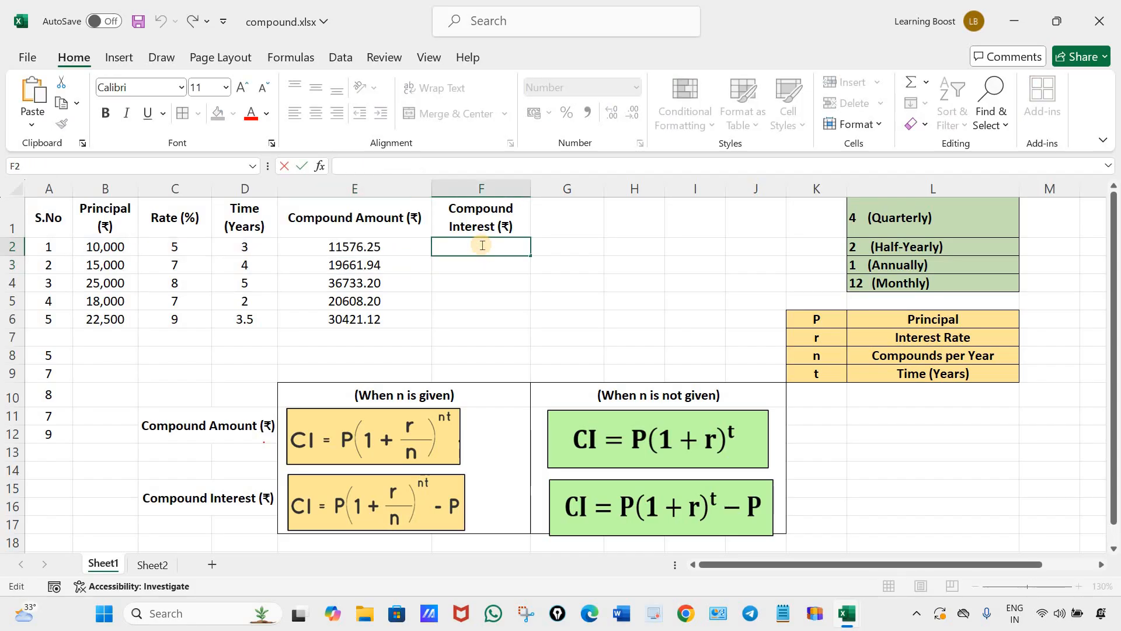
{"action": "key", "text": "ctrl+v"}
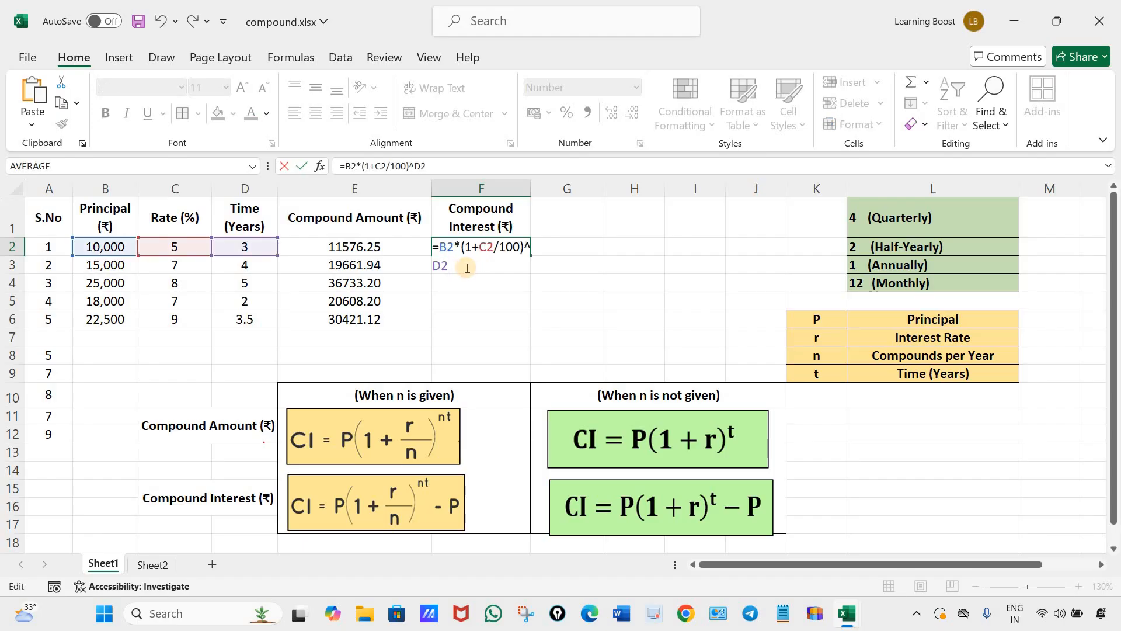
{"action": "type", "text": "-"}
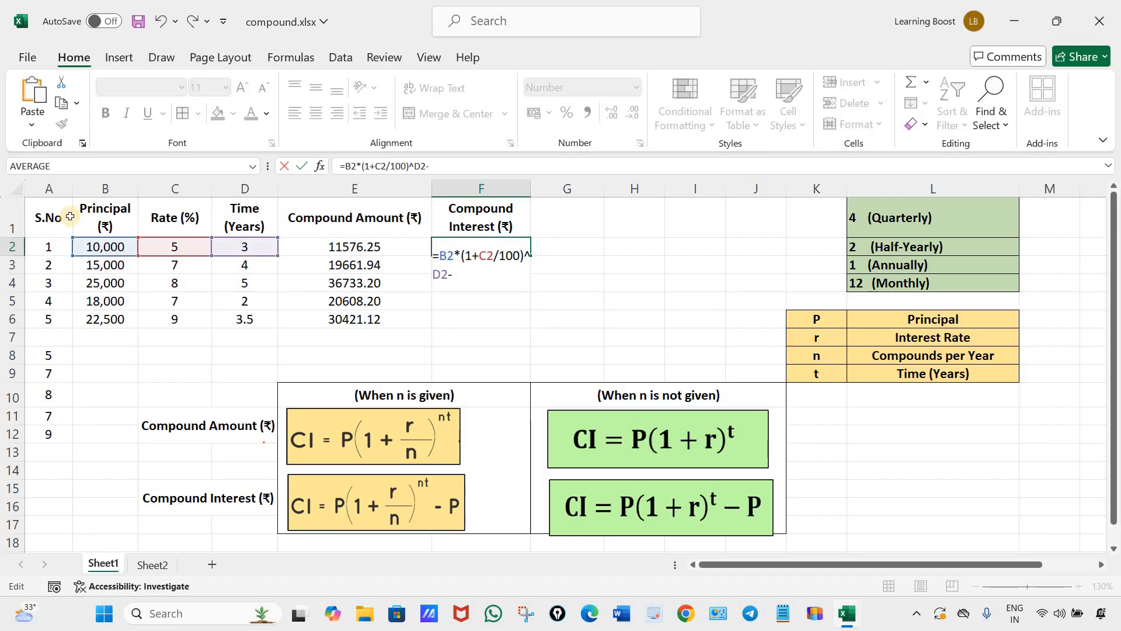
{"action": "left_click", "coordinate": [108, 243]}
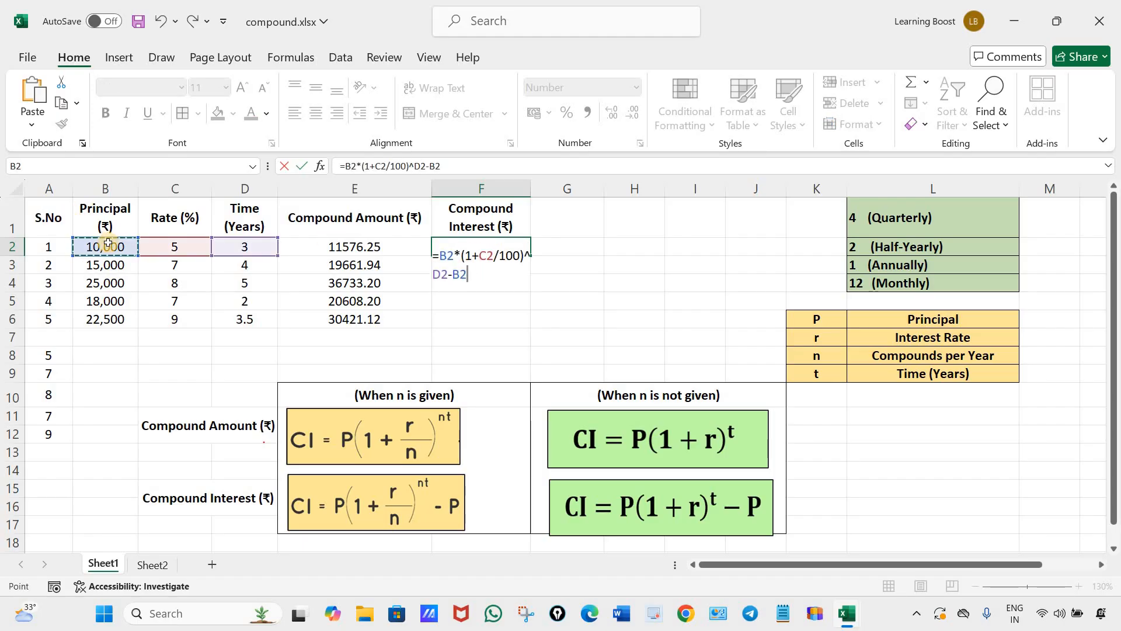
{"action": "key", "text": "Return"}
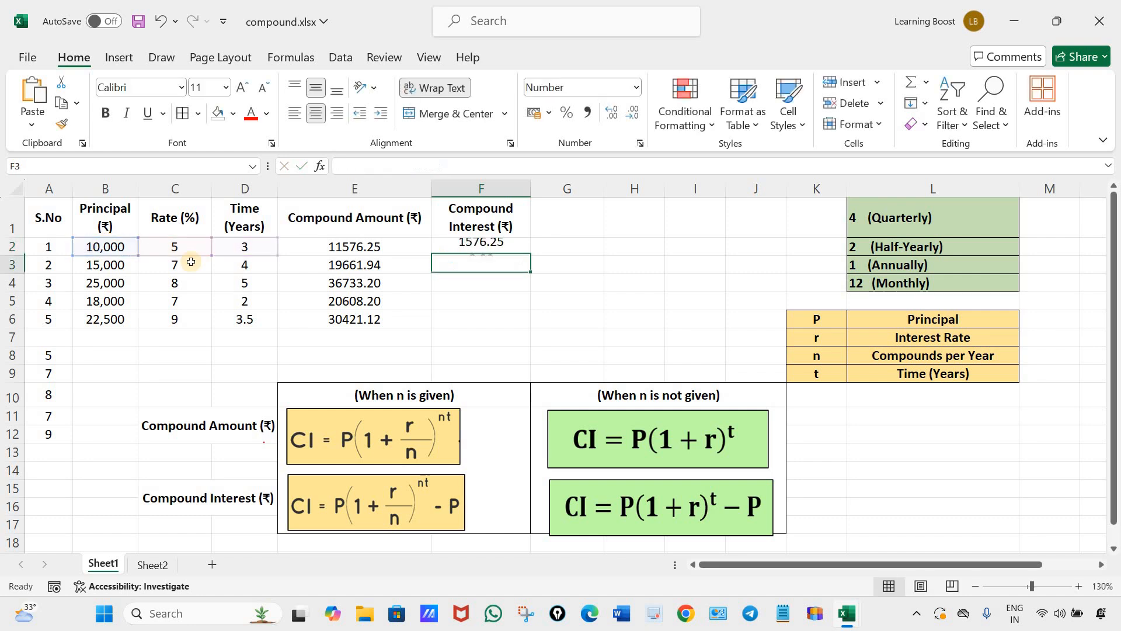
Fill the compound interest formula without n from F2 down through F6.
{"action": "left_click", "coordinate": [520, 252]}
{"action": "left_click_drag", "start_coordinate": [528, 257], "coordinate": [575, 321]}
{"action": "left_click", "coordinate": [594, 307]}
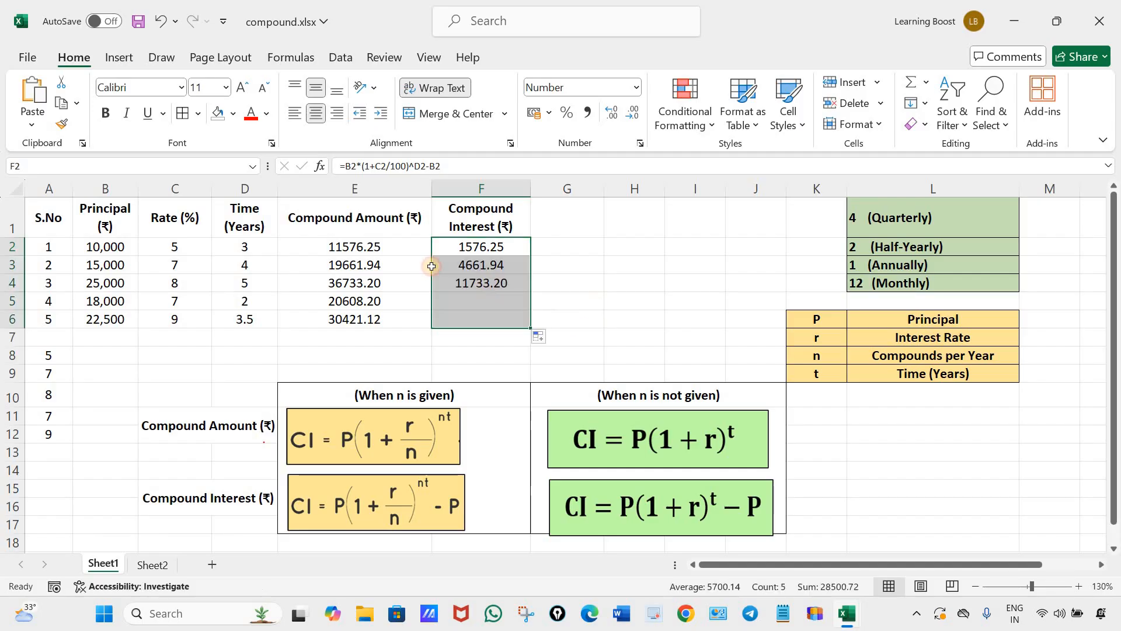
Clear the compound amount and compound interest results in E2:F6.
{"action": "left_click_drag", "start_coordinate": [353, 244], "coordinate": [491, 325]}
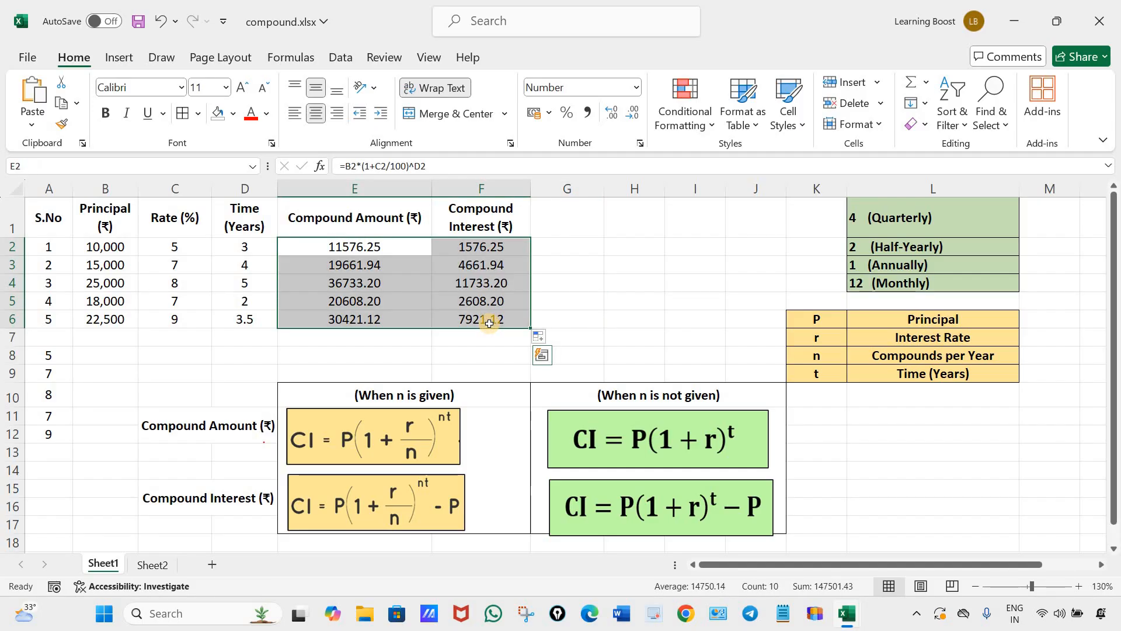
{"action": "key", "text": "Delete"}
{"action": "left_click", "coordinate": [534, 377]}
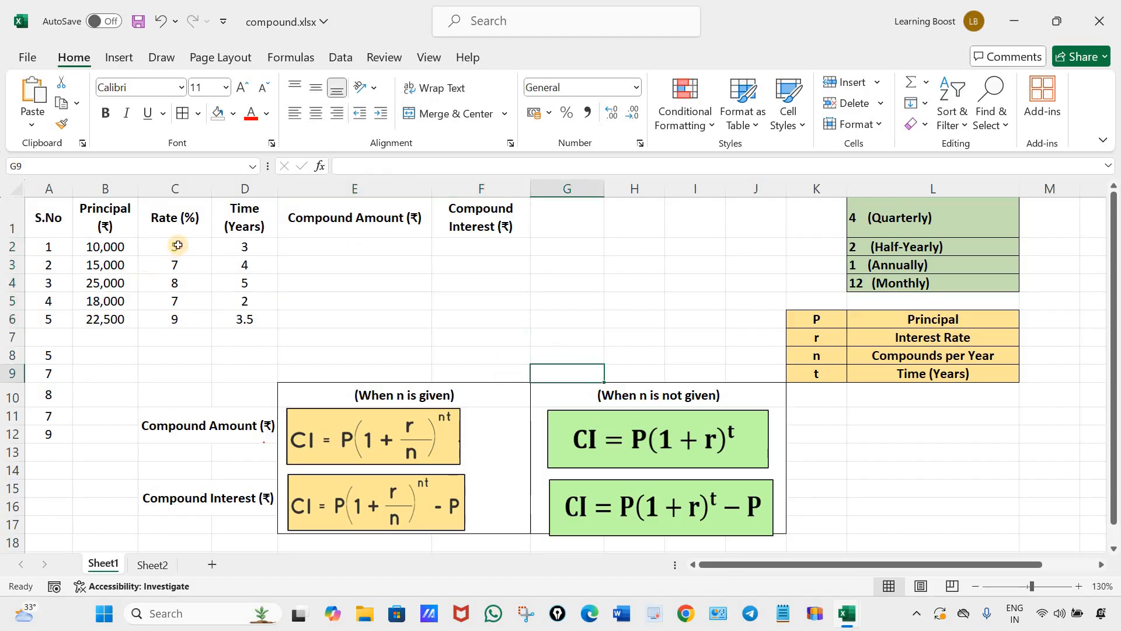
Clear the rates in C2:C6 and format those cells as Percentage.
{"action": "left_click", "coordinate": [178, 245]}
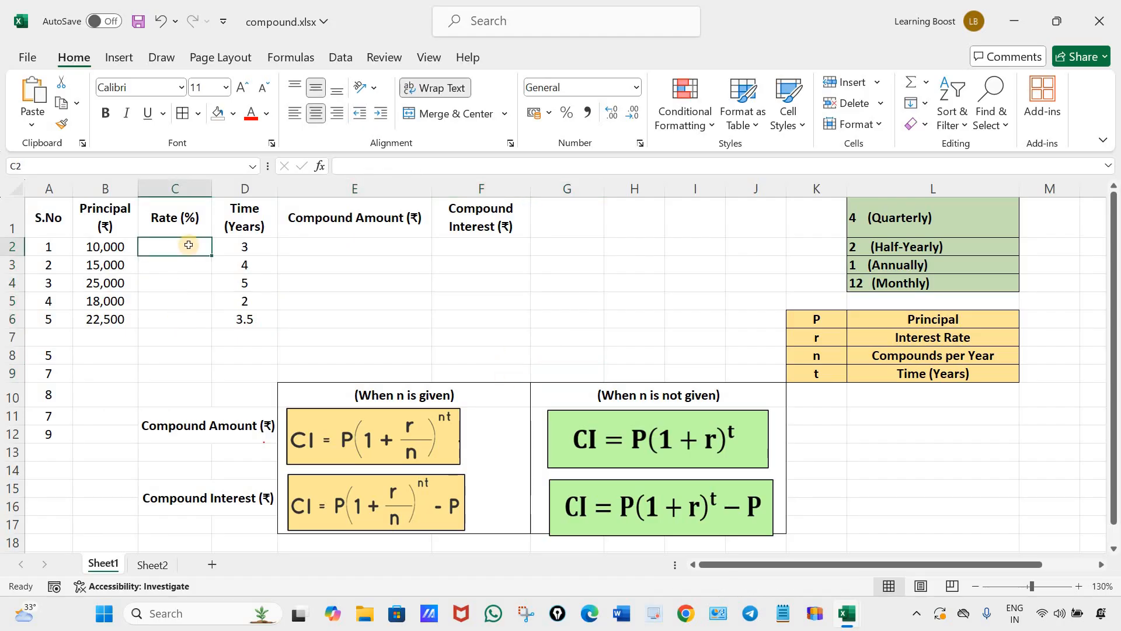
{"action": "left_click_drag", "start_coordinate": [189, 245], "coordinate": [184, 319]}
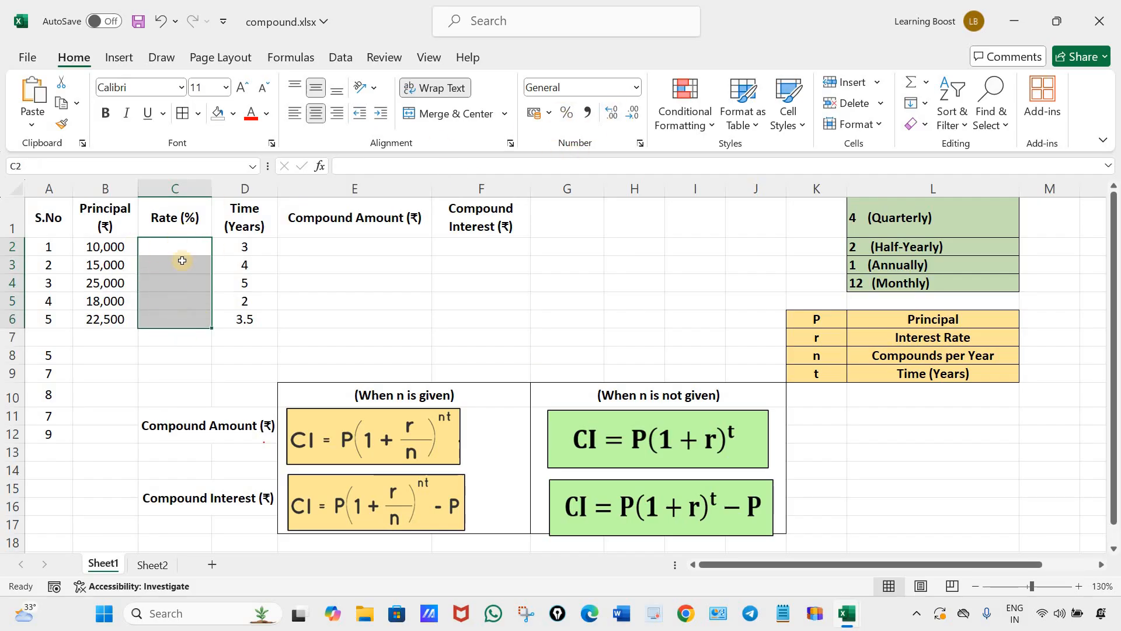
{"action": "left_click", "coordinate": [567, 112]}
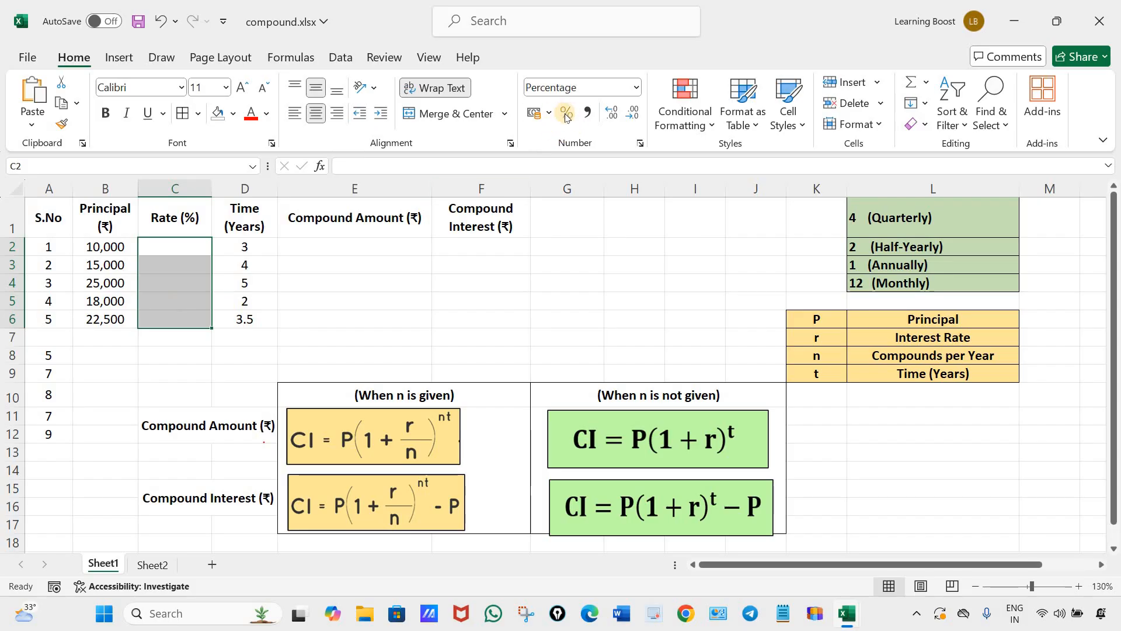
Enter the percentage rates 5%, 7%, 8%, 7% and 9% in C2 through C6.
{"action": "left_click", "coordinate": [156, 246]}
{"action": "type", "text": "5"}
{"action": "key", "text": "Return"}
{"action": "type", "text": "7"}
{"action": "key", "text": "Return"}
{"action": "type", "text": "8"}
{"action": "key", "text": "Return"}
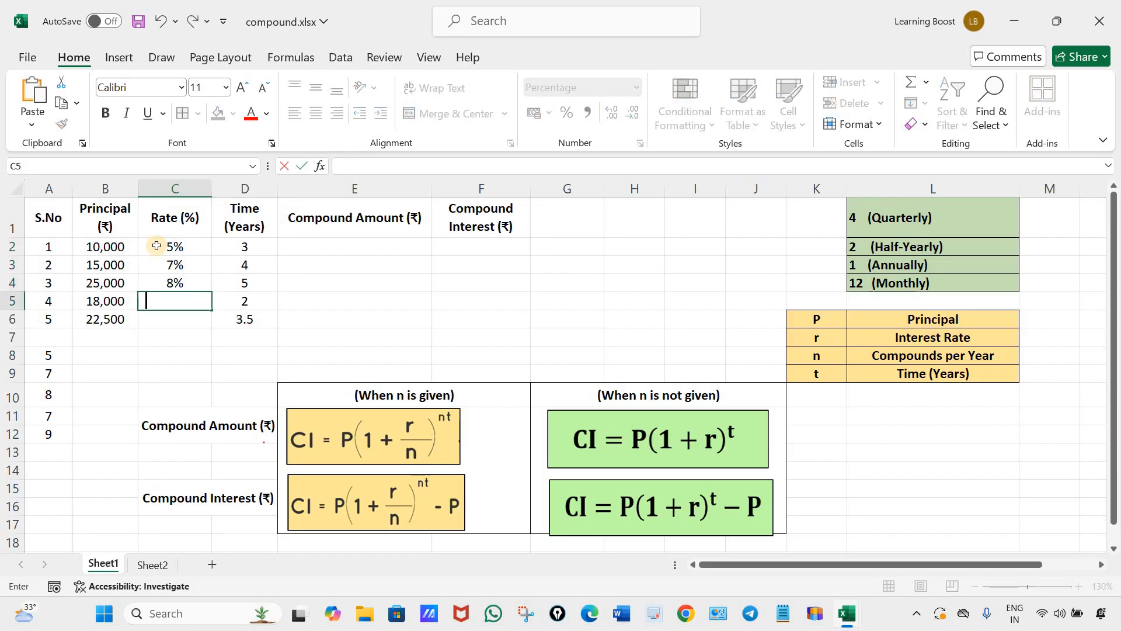
{"action": "type", "text": "7"}
{"action": "key", "text": "Return"}
{"action": "type", "text": "9"}
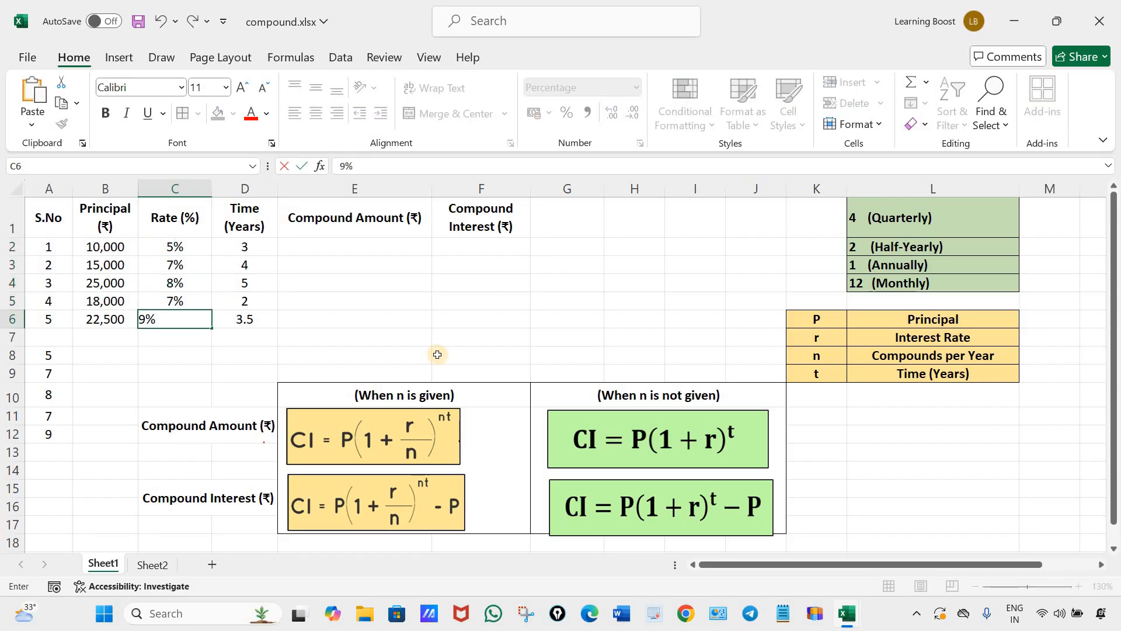
Enter the compound amount formula for percentage rates, =B2*(1+C2)^D2, in E2 and fill it down through E6.
{"action": "left_click", "coordinate": [347, 249]}
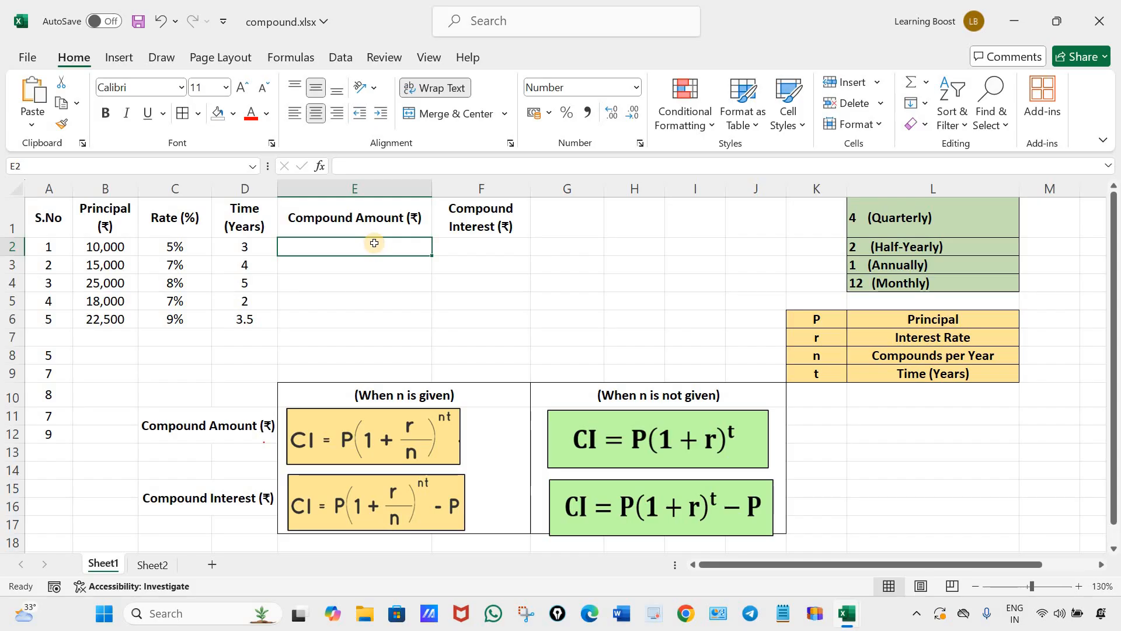
{"action": "type", "text": "="}
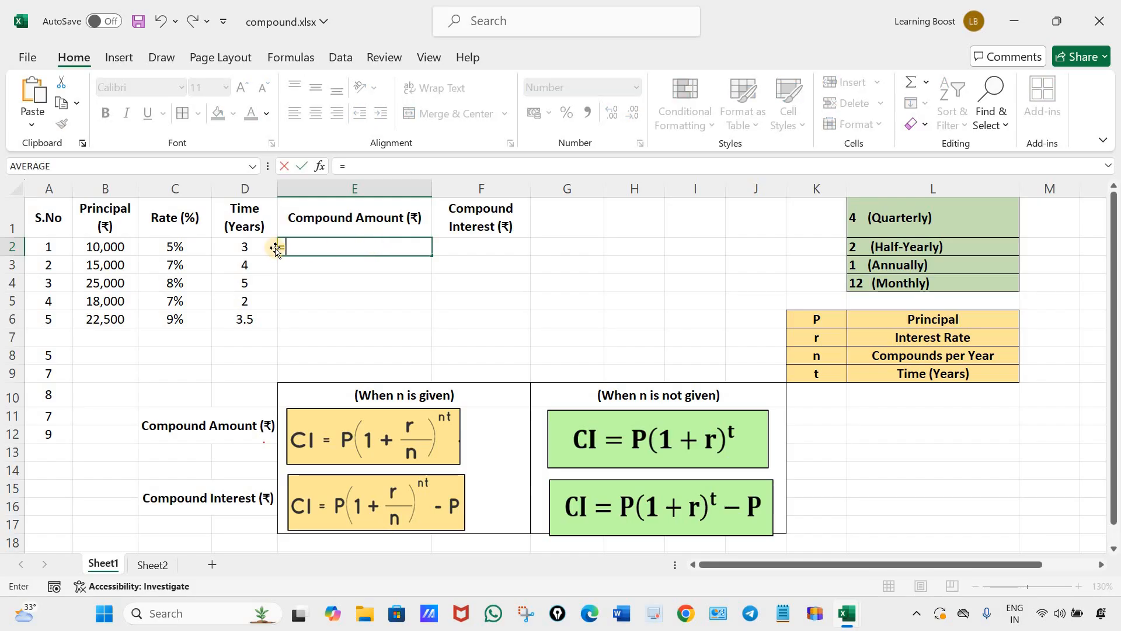
{"action": "left_click", "coordinate": [110, 247]}
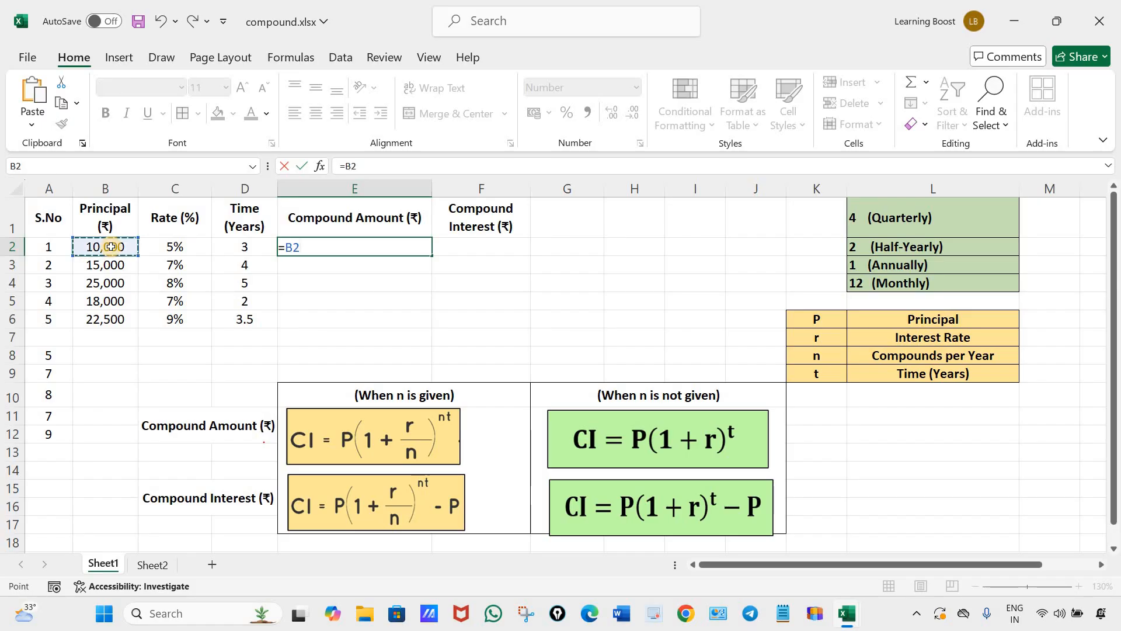
{"action": "type", "text": "*"}
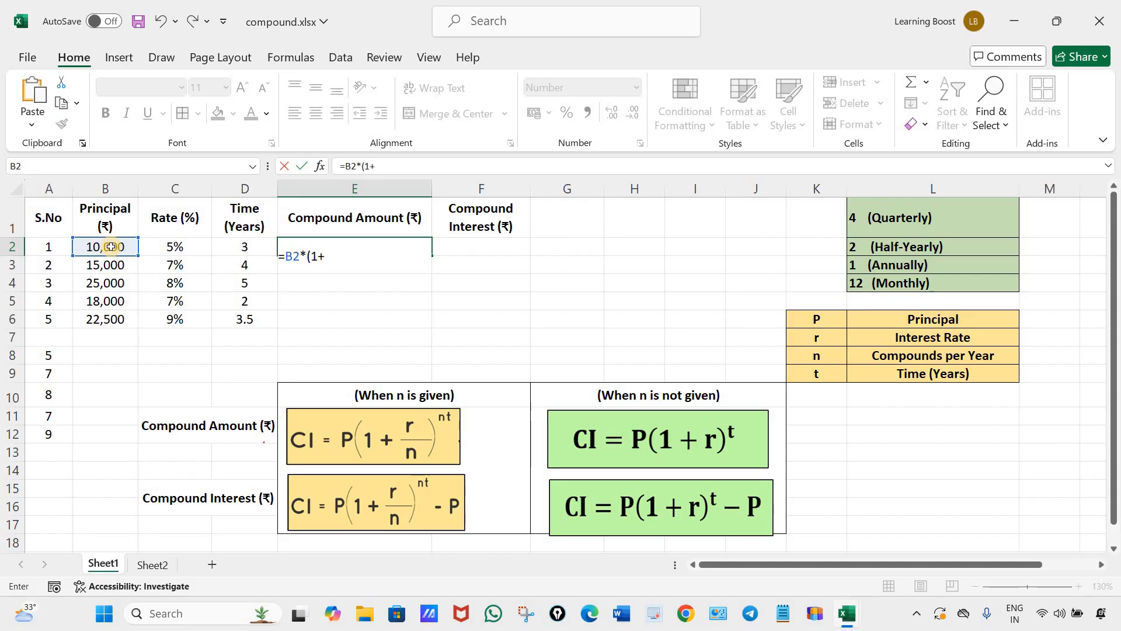
{"action": "left_click", "coordinate": [161, 246]}
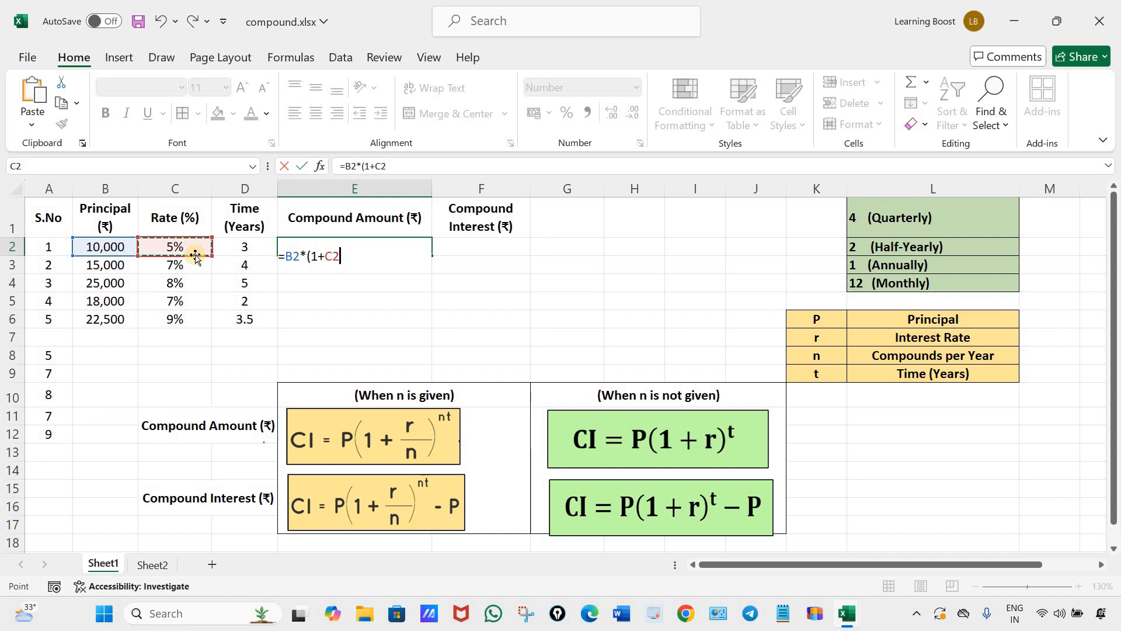
{"action": "type", "text": ")^"}
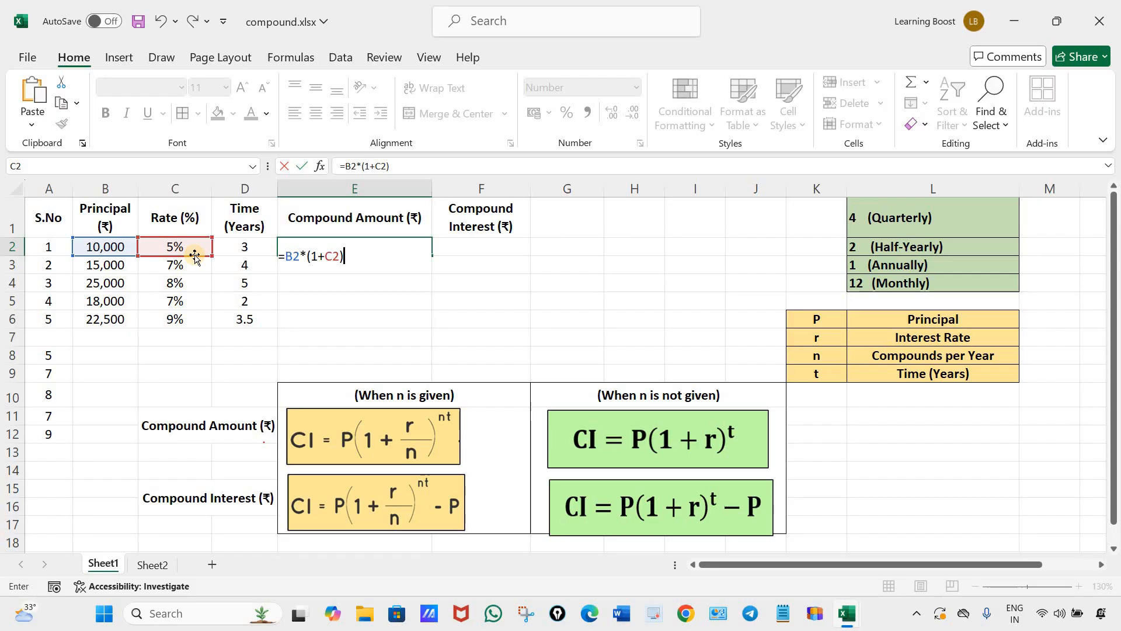
{"action": "left_click", "coordinate": [240, 244]}
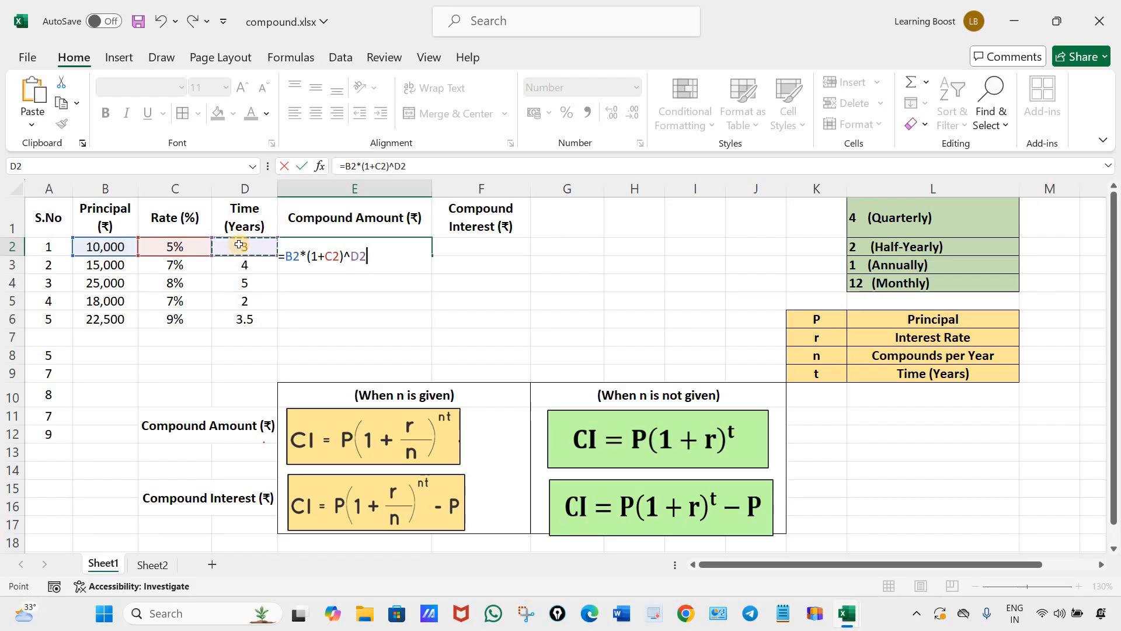
{"action": "key", "text": "Return"}
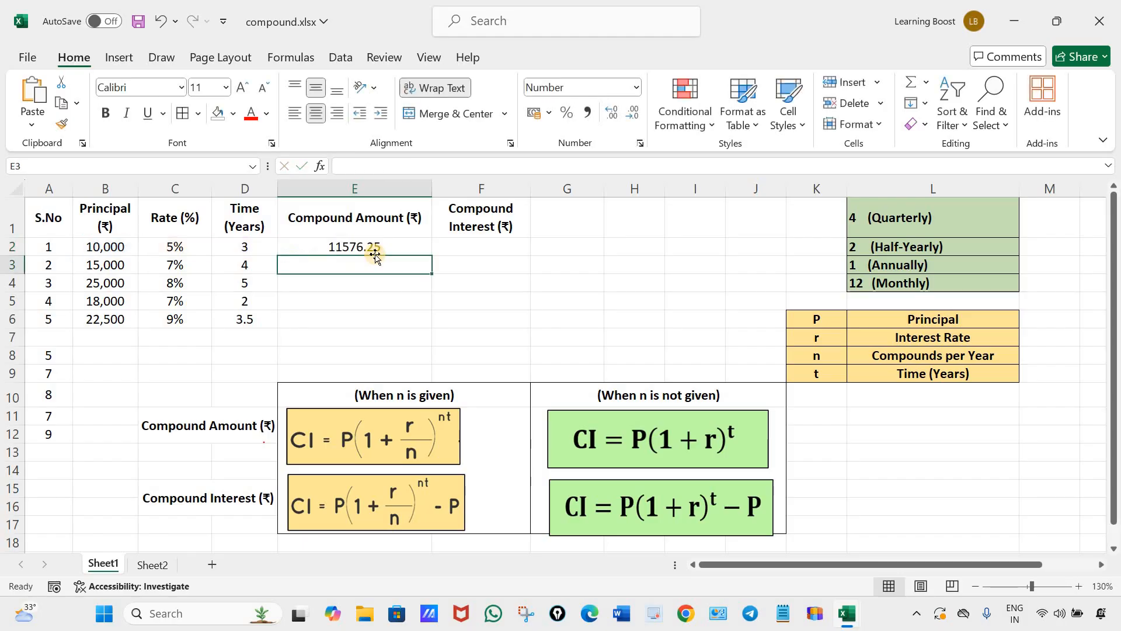
{"action": "key", "text": "Up"}
{"action": "left_click_drag", "start_coordinate": [435, 257], "coordinate": [490, 336]}
Enter the compound interest formula for percentage rates, =B2*(1+C2)^D2-B2, in F2.
{"action": "left_click", "coordinate": [480, 242]}
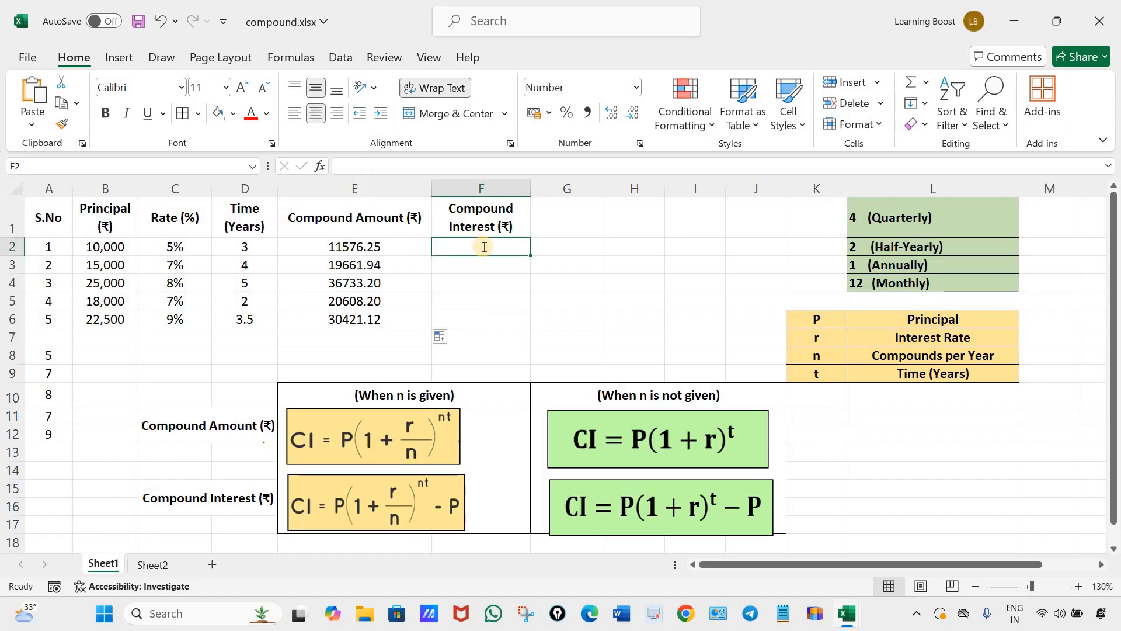
{"action": "type", "text": "="}
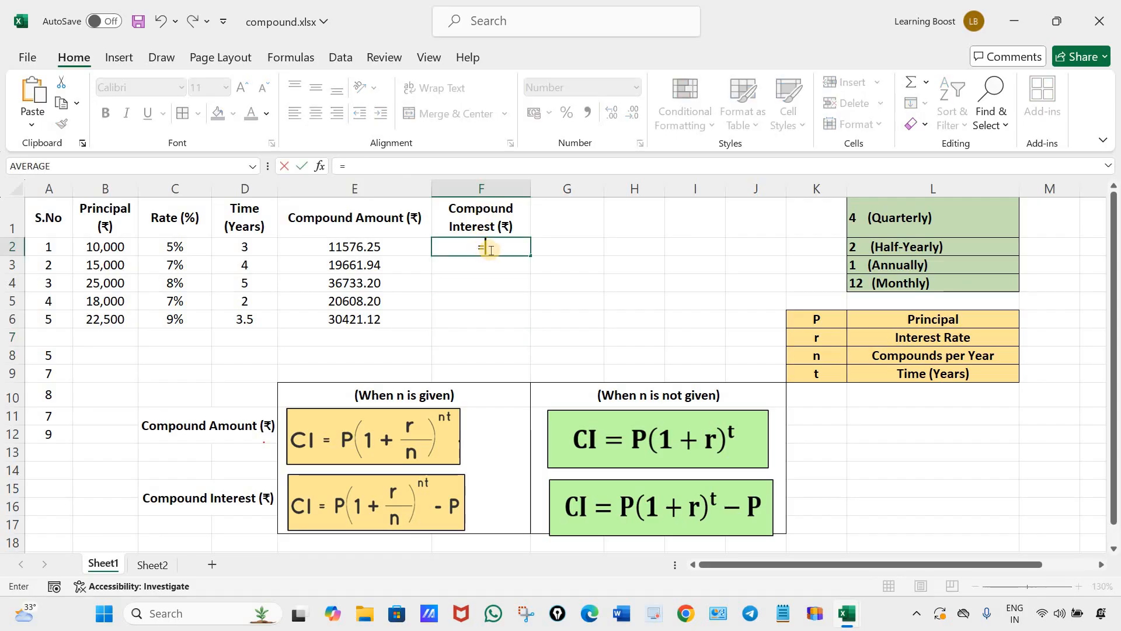
{"action": "left_click", "coordinate": [109, 247]}
{"action": "type", "text": "*"}
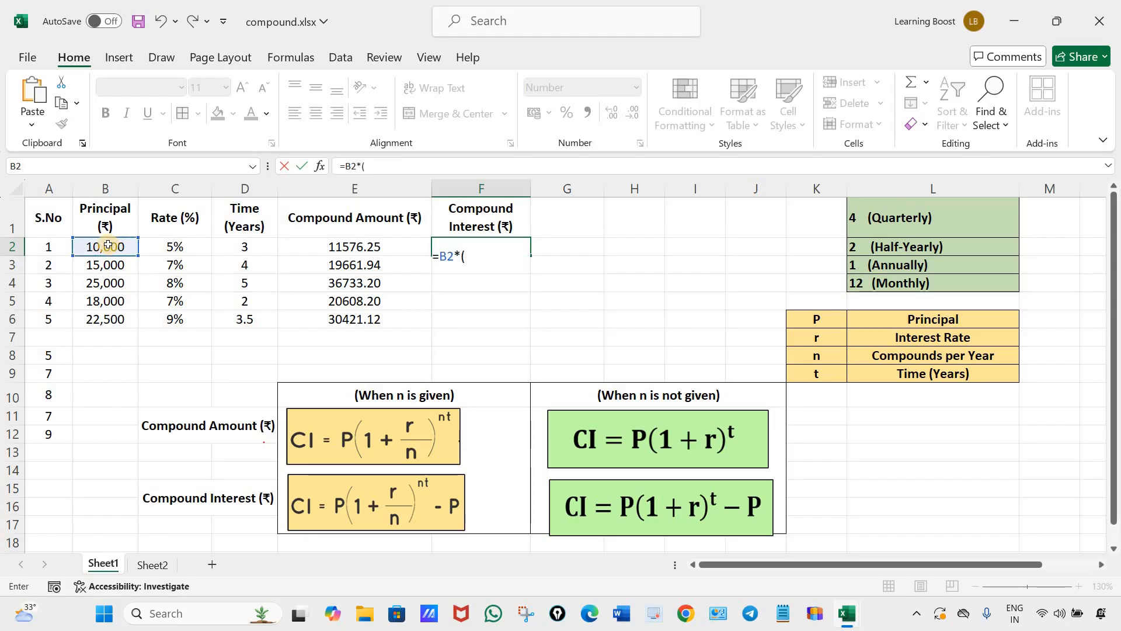
{"action": "type", "text": "(1+"}
{"action": "left_click", "coordinate": [170, 248]}
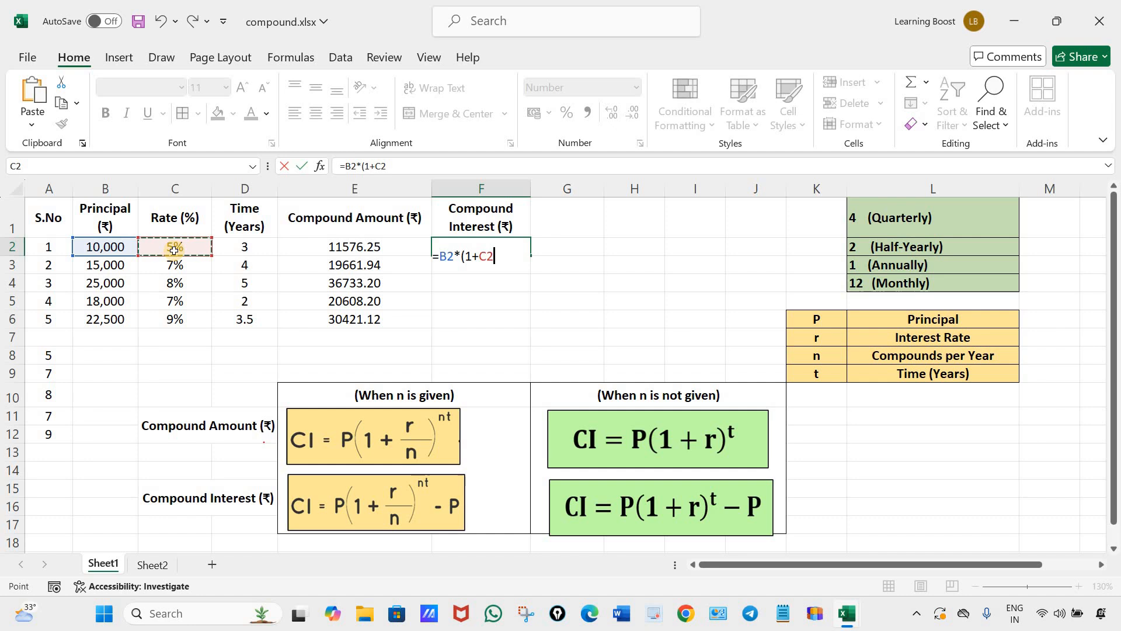
{"action": "type", "text": ")^"}
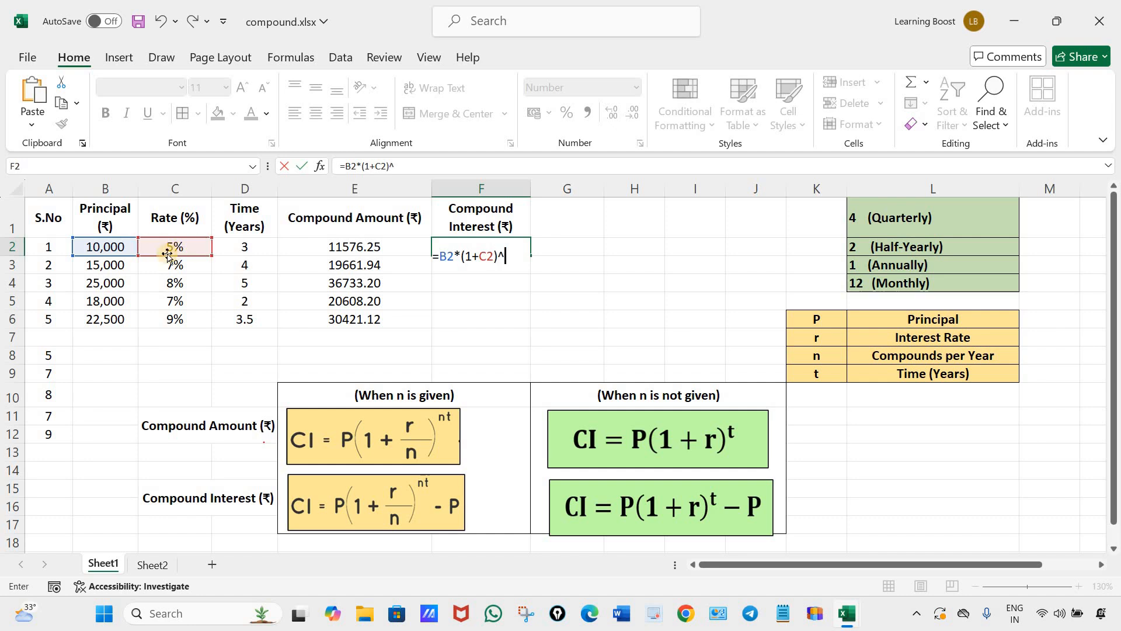
{"action": "left_click", "coordinate": [239, 250]}
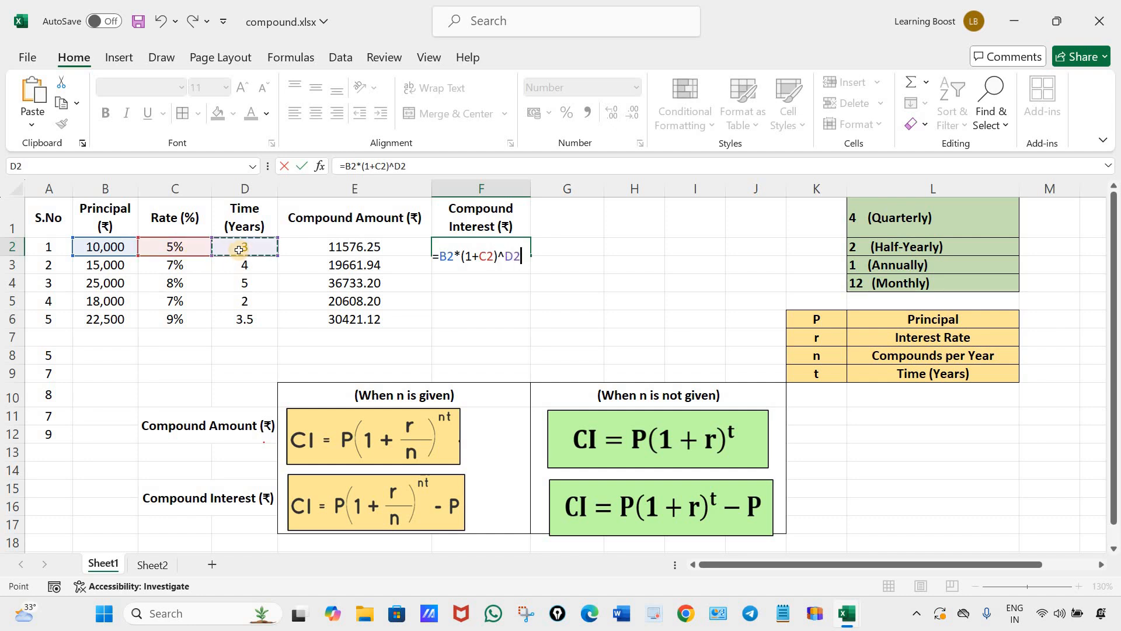
{"action": "type", "text": "-"}
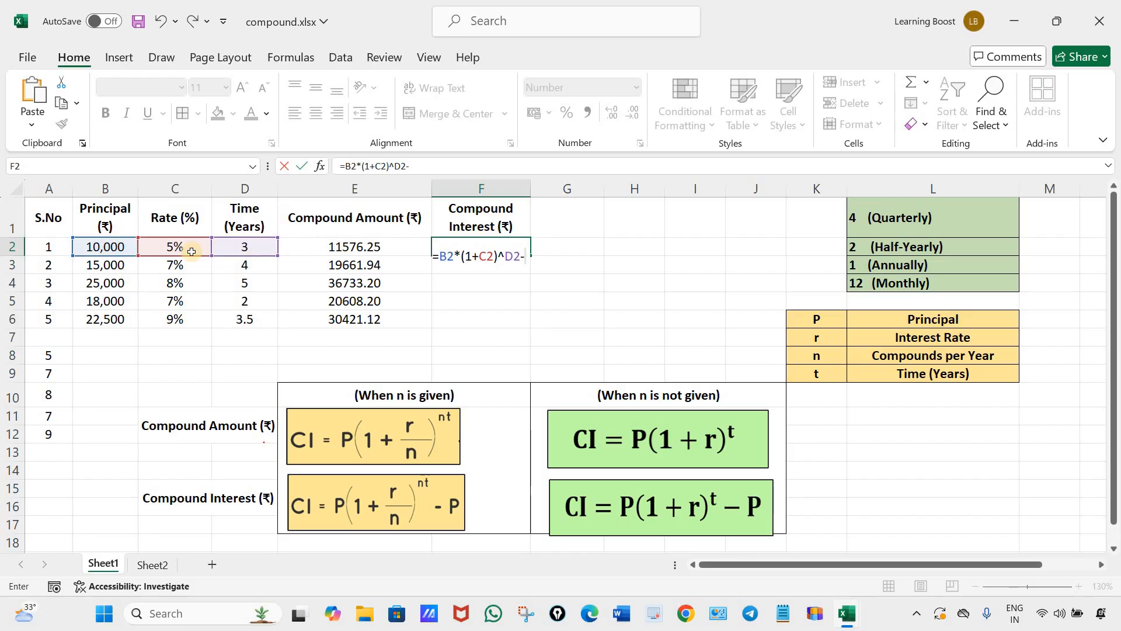
{"action": "left_click", "coordinate": [109, 249]}
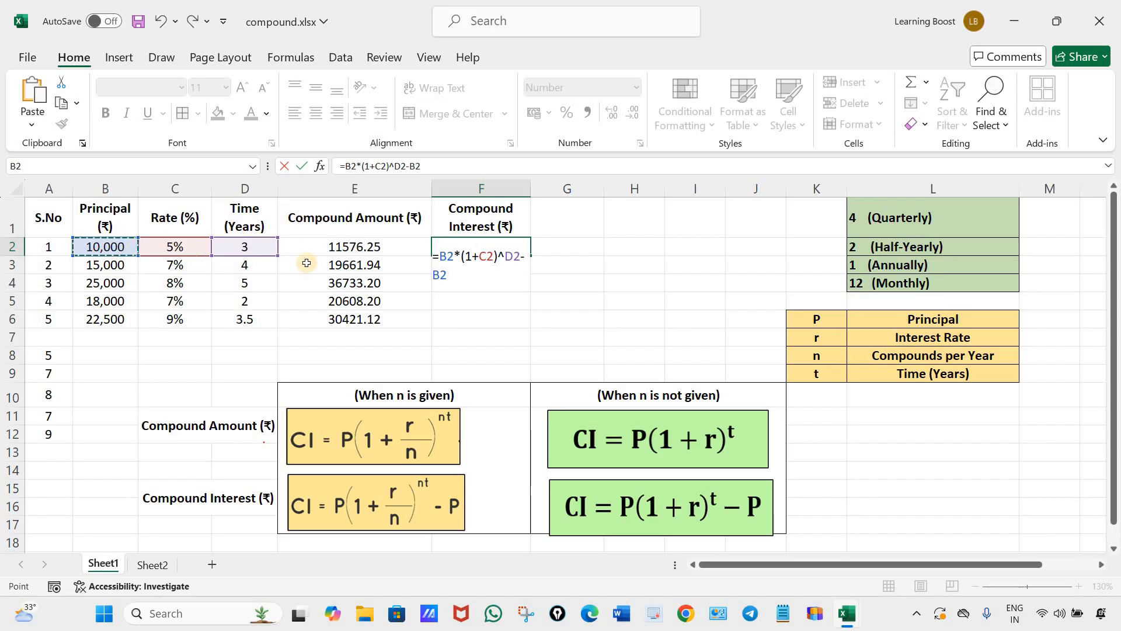
{"action": "key", "text": "Return"}
Fill the compound interest formula for percentage rates from F2 down through F6.
{"action": "left_click", "coordinate": [521, 250]}
{"action": "left_click_drag", "start_coordinate": [533, 333], "coordinate": [534, 330]}
{"action": "left_click", "coordinate": [641, 285]}
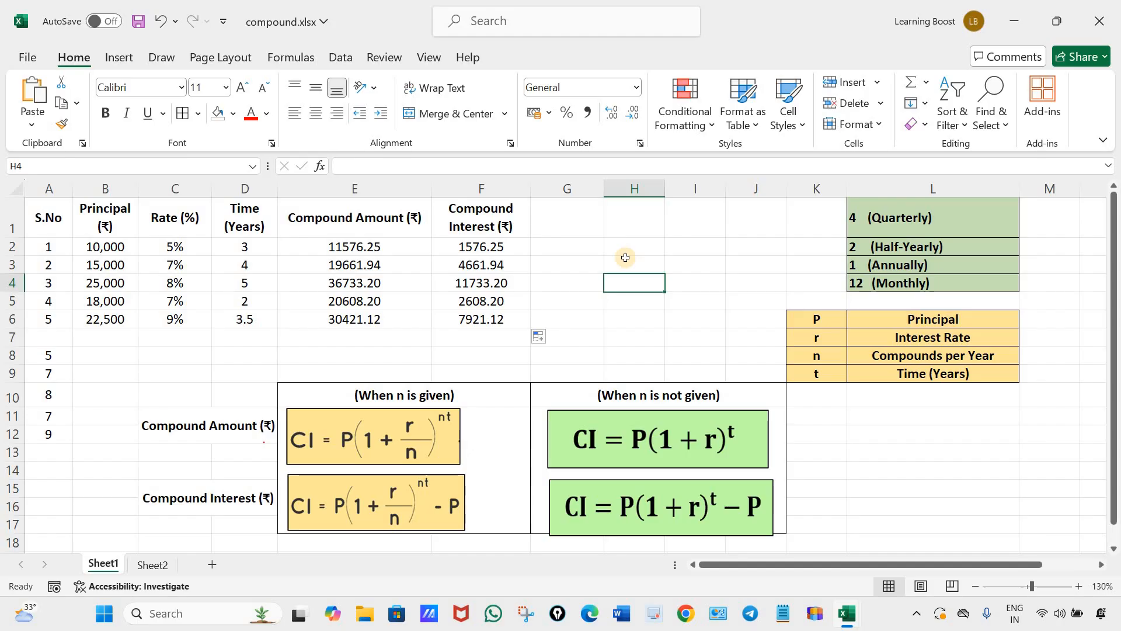
Review the compounding frequency list, the variable legend, the percentage rates and the formula pictures with and without n.
{"action": "left_click_drag", "start_coordinate": [928, 217], "coordinate": [927, 284]}
{"action": "left_click_drag", "start_coordinate": [911, 326], "coordinate": [917, 374]}
{"action": "left_click", "coordinate": [839, 383]}
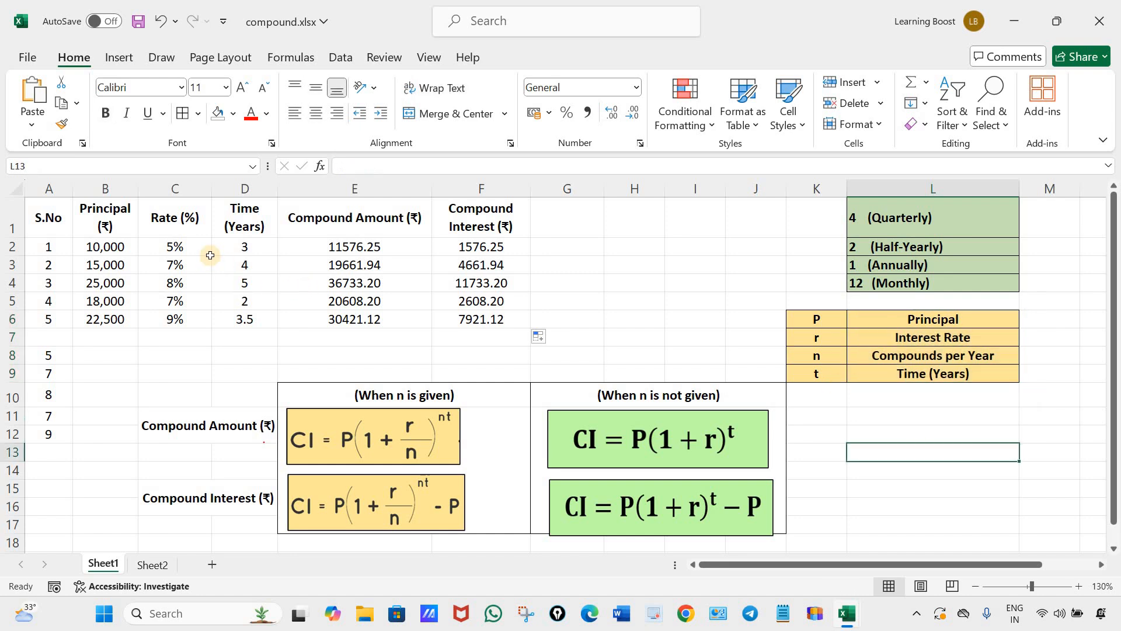
{"action": "left_click_drag", "start_coordinate": [178, 248], "coordinate": [195, 318]}
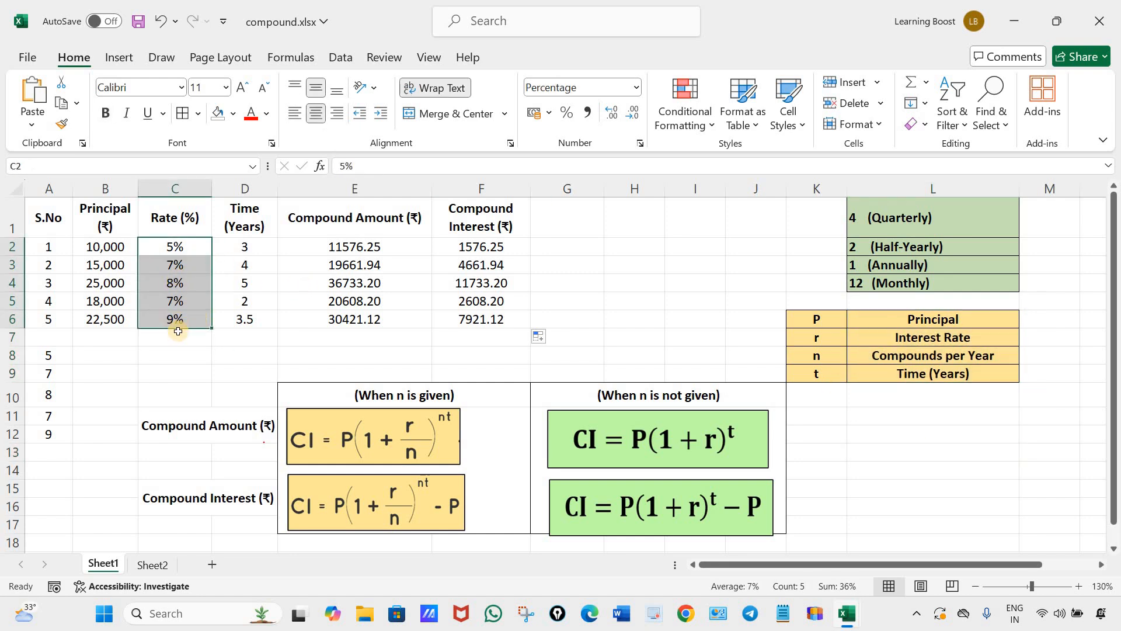
{"action": "left_click", "coordinate": [177, 338]}
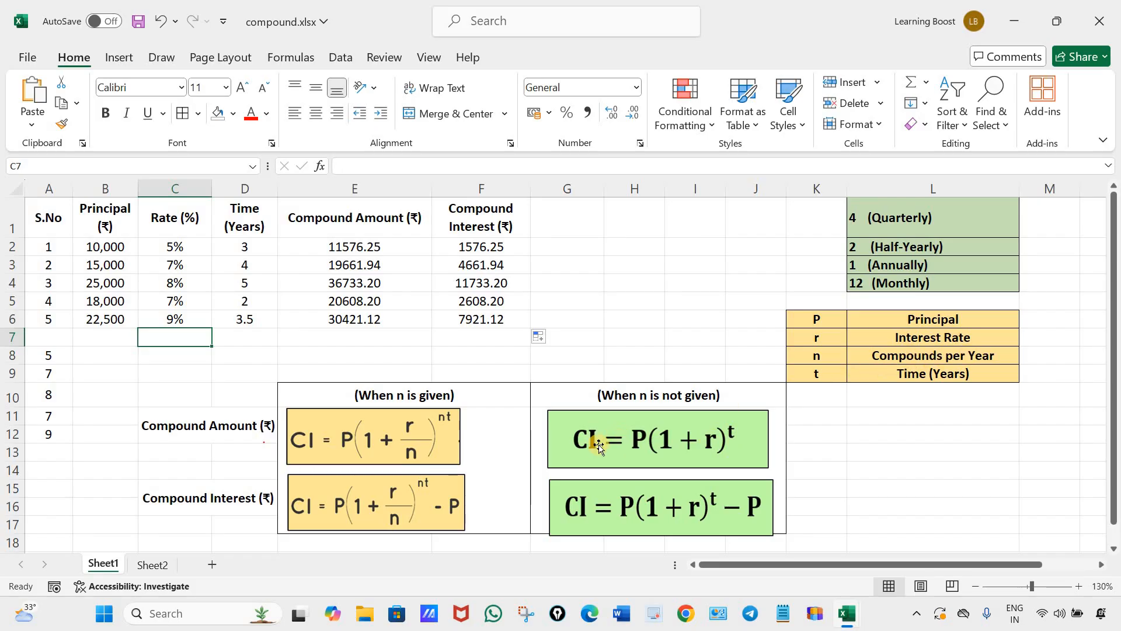
{"action": "left_click", "coordinate": [868, 272]}
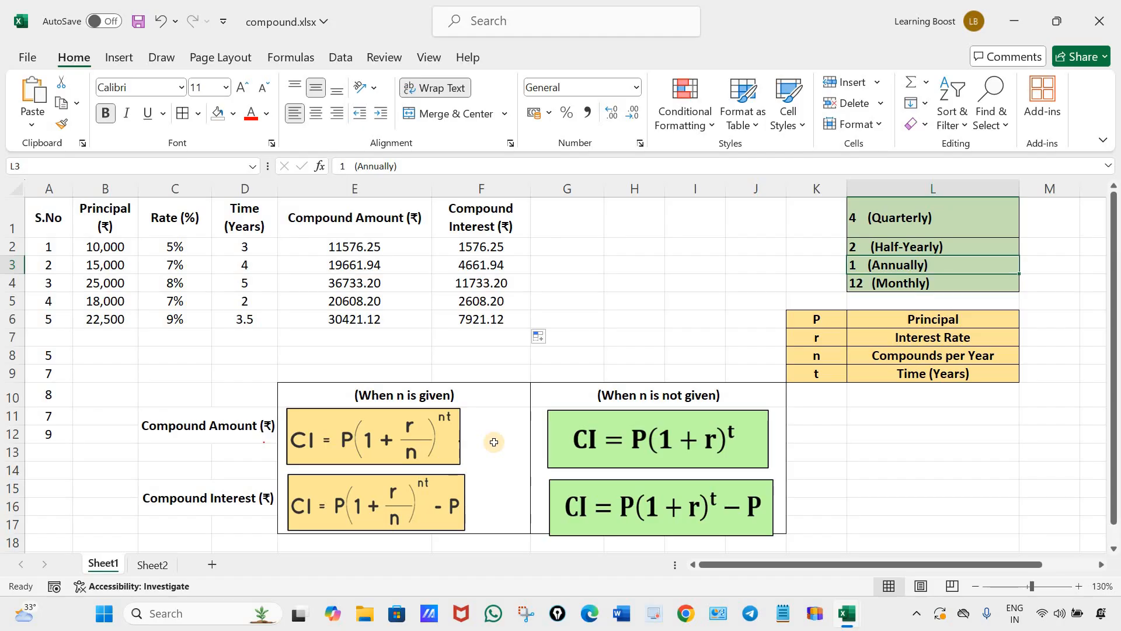
{"action": "left_click", "coordinate": [677, 445]}
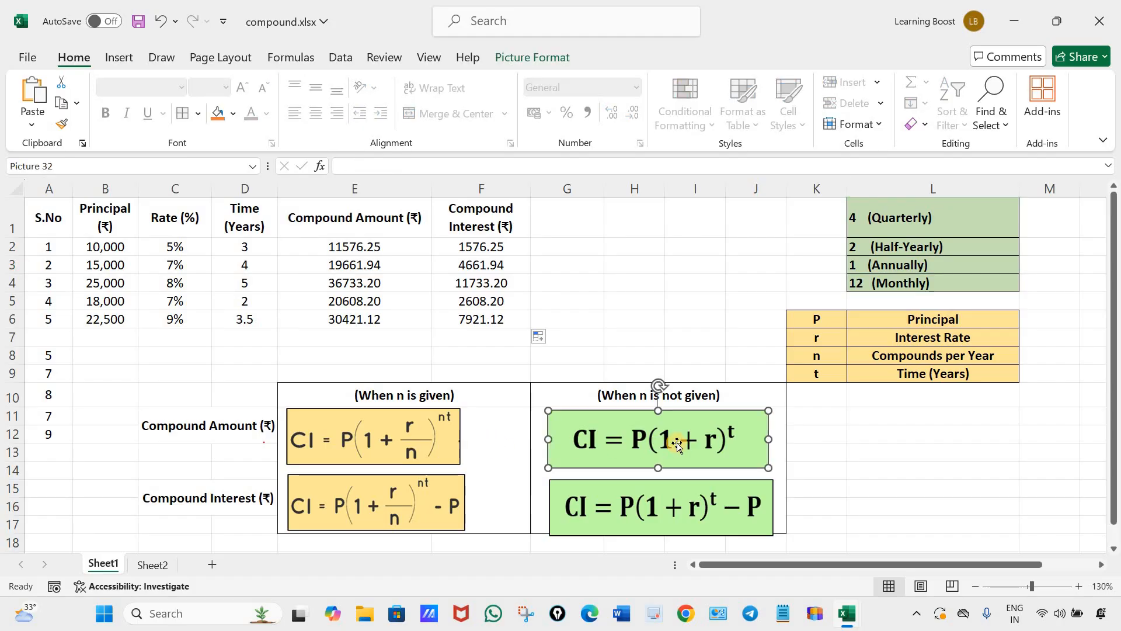
{"action": "left_click", "coordinate": [671, 511]}
{"action": "left_click", "coordinate": [365, 436]}
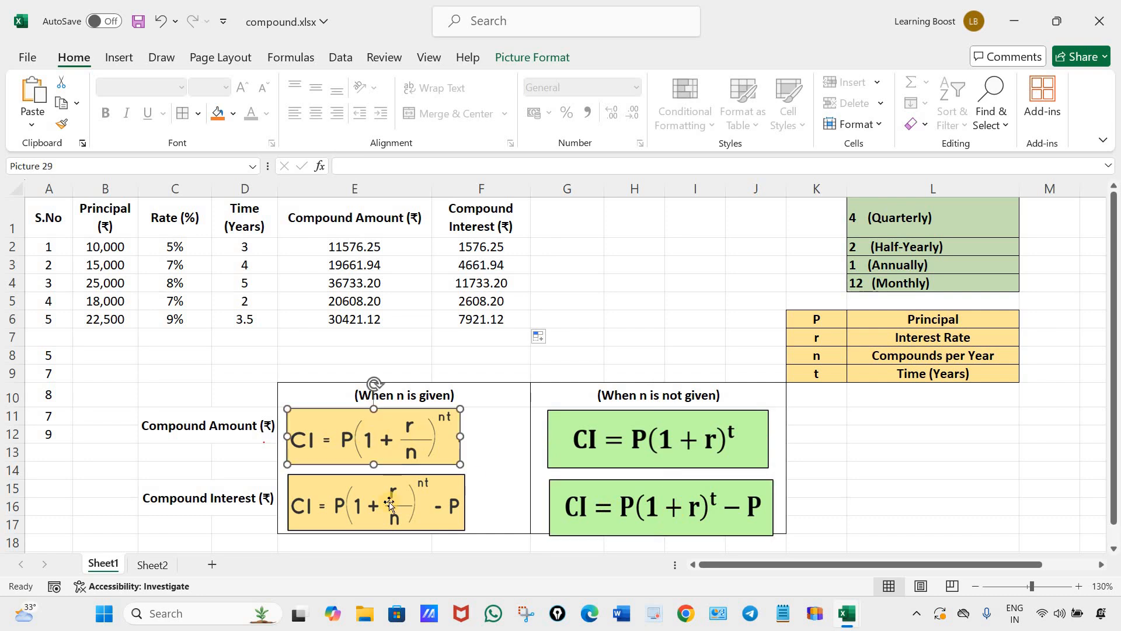
{"action": "left_click", "coordinate": [388, 504]}
{"action": "left_click_drag", "start_coordinate": [175, 246], "coordinate": [182, 313]}
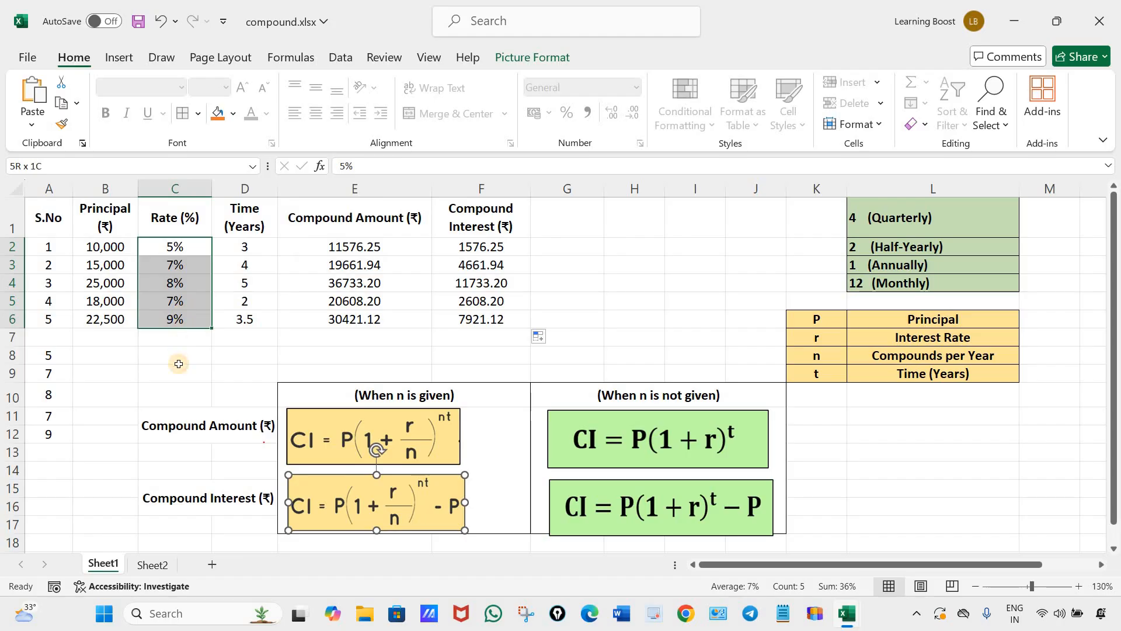
{"action": "left_click", "coordinate": [179, 366]}
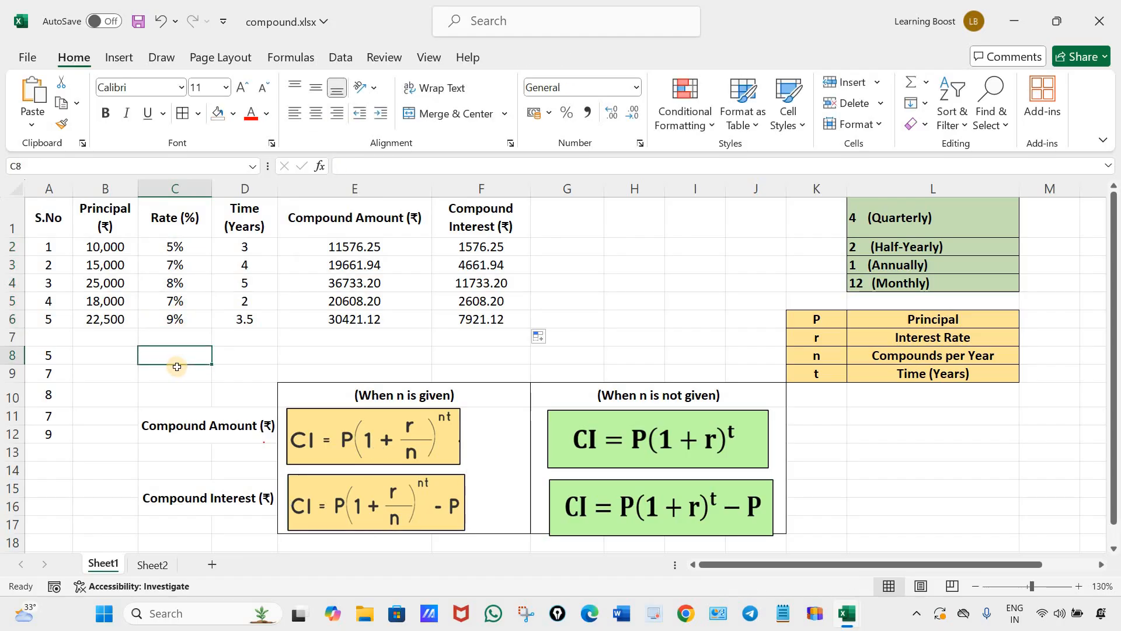